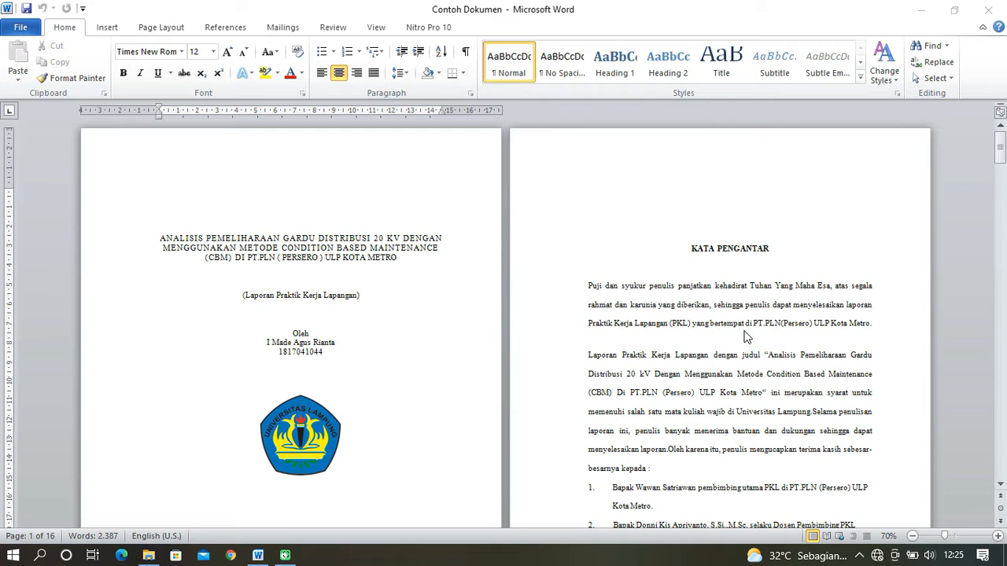
- Look over the report's opening pages, from the cover and KATA PENGANTAR to the start of chapter I
scroll(752, 338, "down", 10)
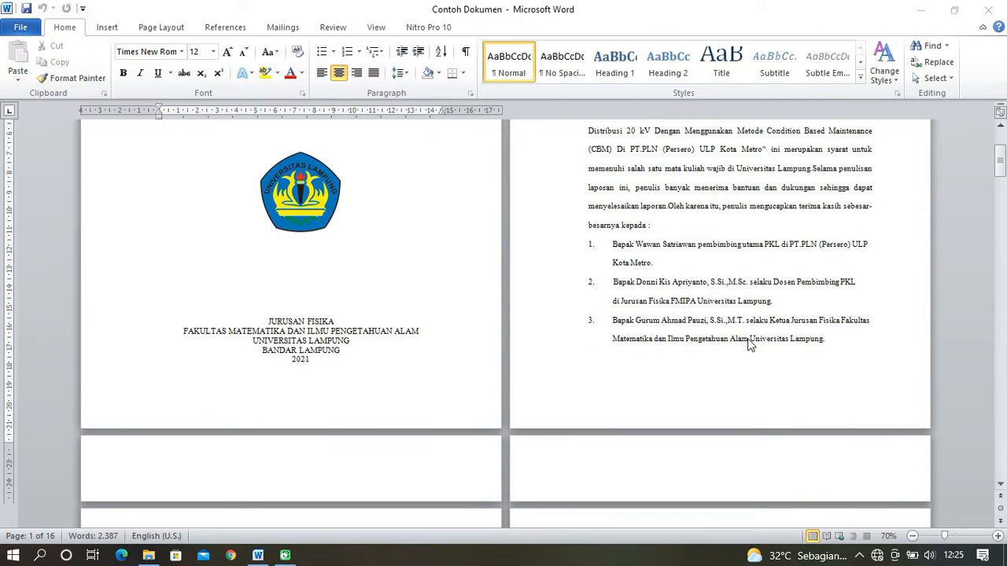
scroll(750, 346, "down", 3)
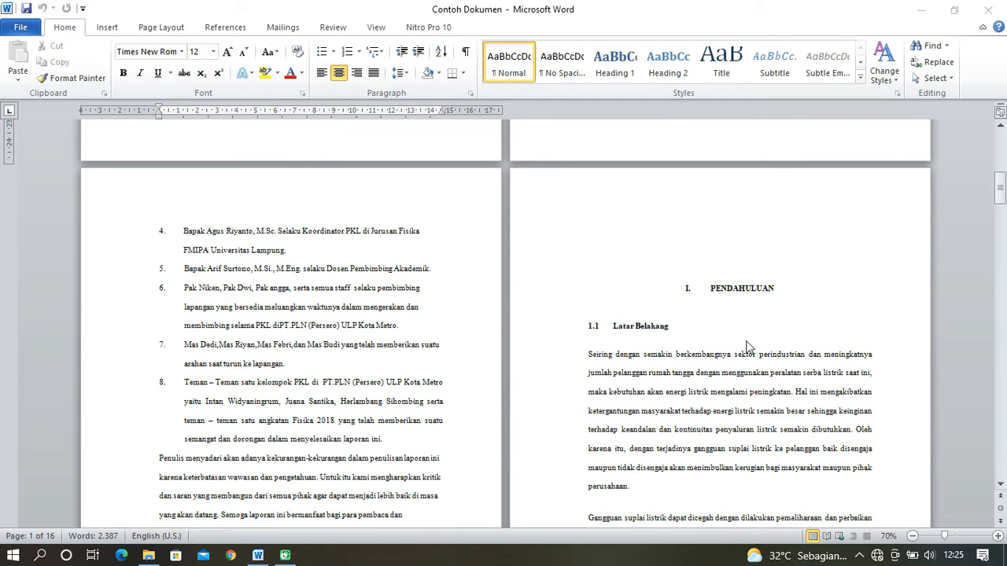
scroll(747, 346, "up", 12)
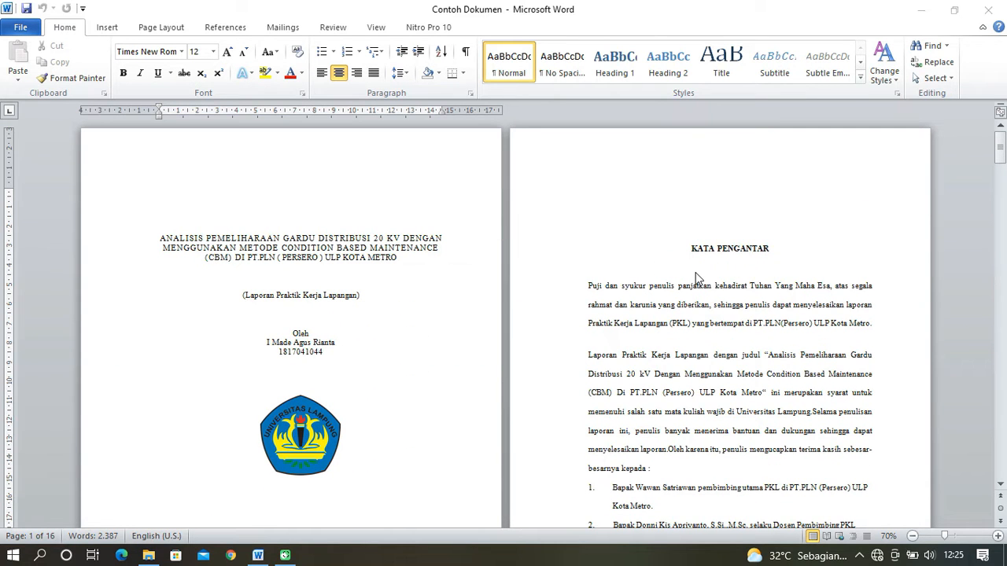
scroll(695, 274, "down", 1)
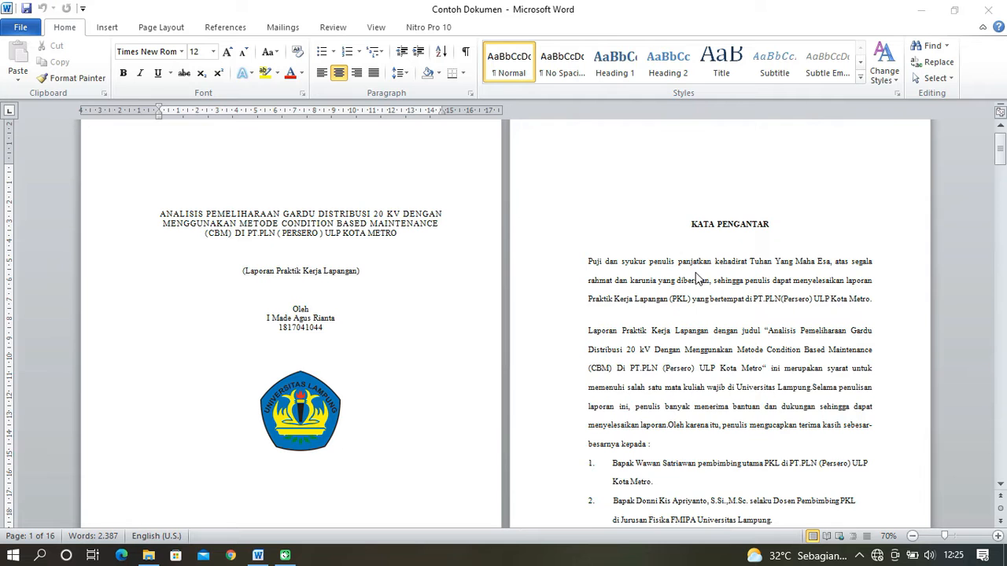
scroll(696, 277, "up", 1)
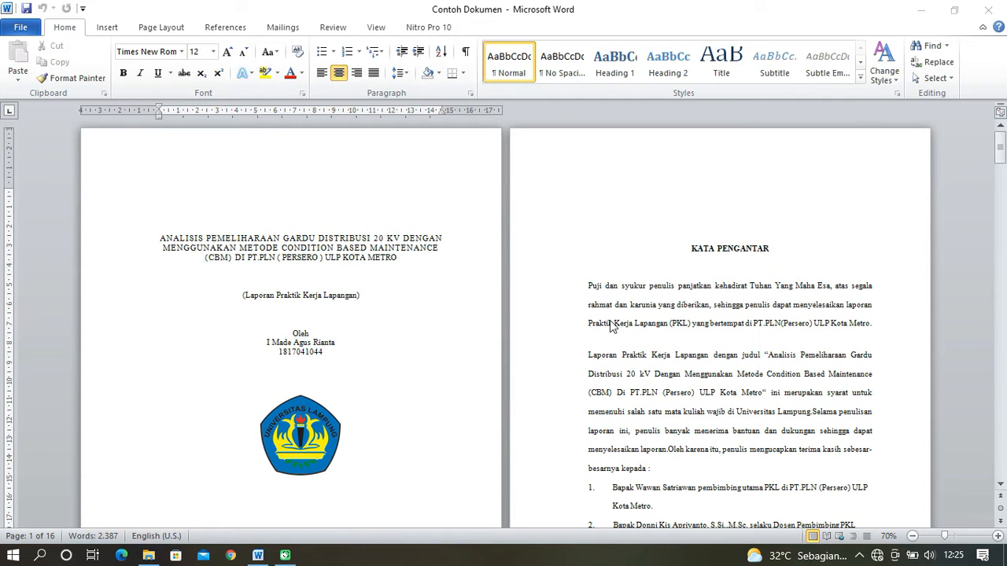
scroll(617, 319, "down", 15)
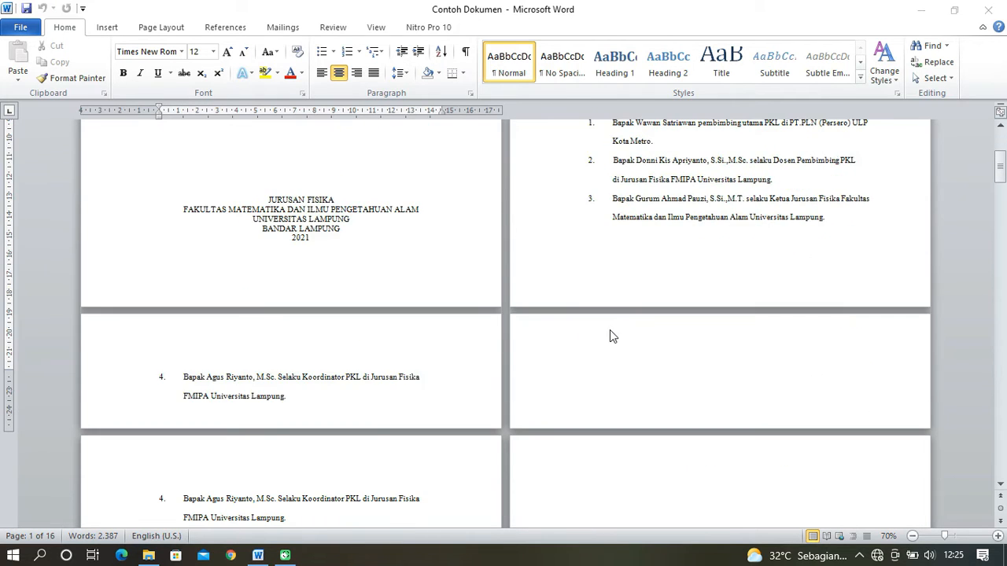
scroll(610, 330, "down", 15)
scroll(606, 339, "down", 4)
scroll(605, 338, "up", 5)
left_click_drag(1000, 211, 998, 146)
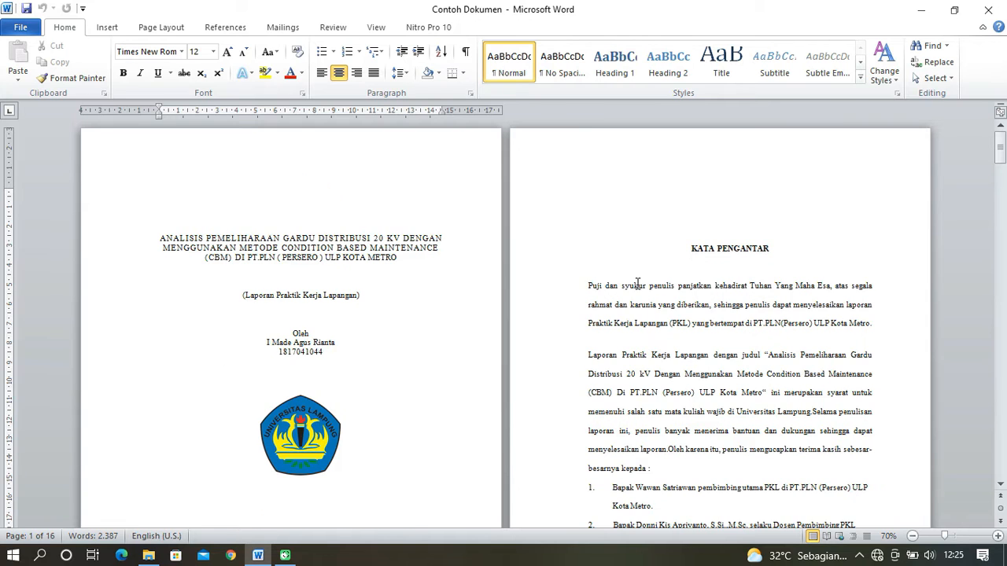
- Review the page layout from KATA PENGANTAR through chapter I PENDAHULUAN up to the first page of chapter II
scroll(730, 425, "down", 4)
left_click(730, 424)
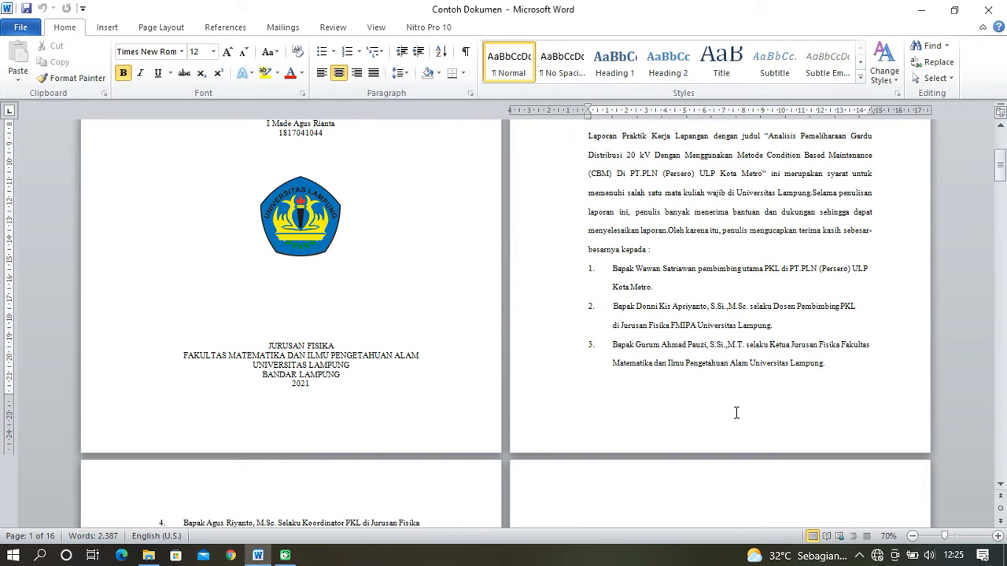
scroll(733, 417, "down", 6)
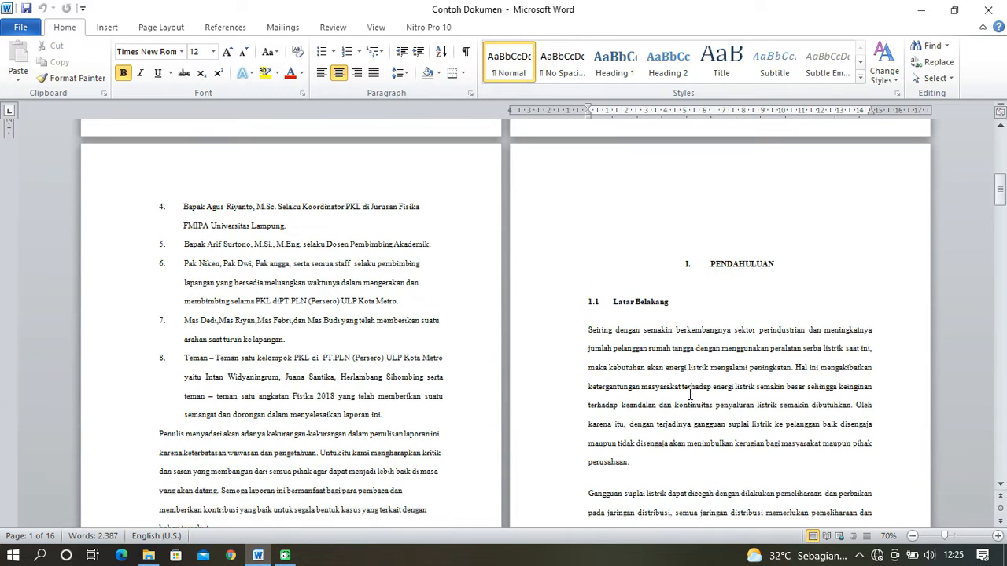
left_click(734, 266)
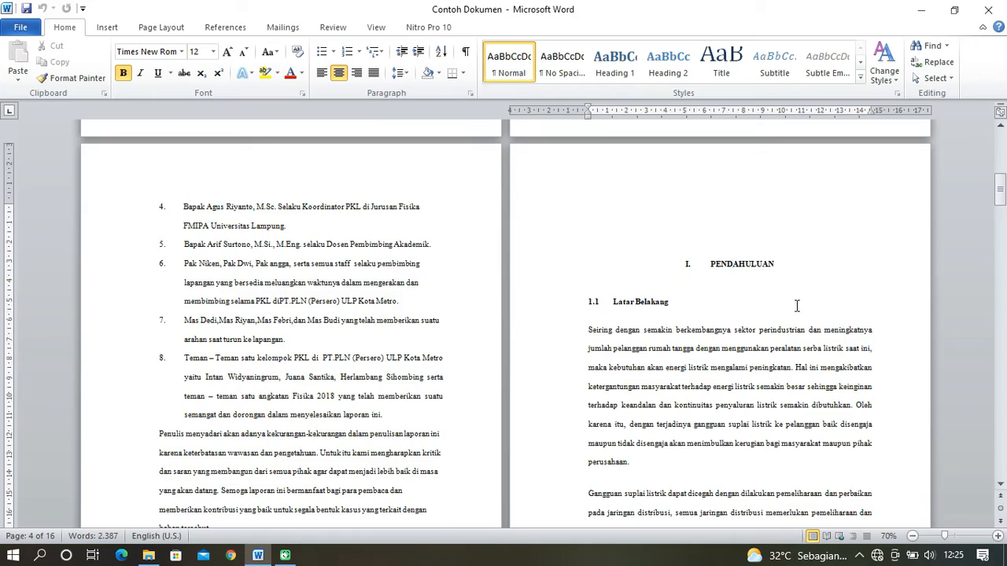
scroll(797, 307, "down", 2)
scroll(785, 332, "up", 2)
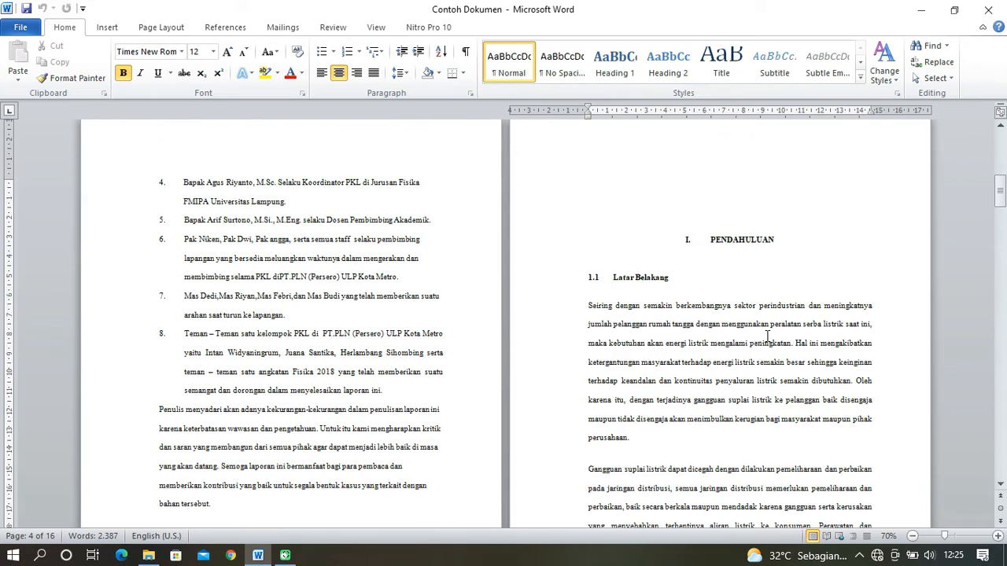
scroll(685, 404, "down", 9)
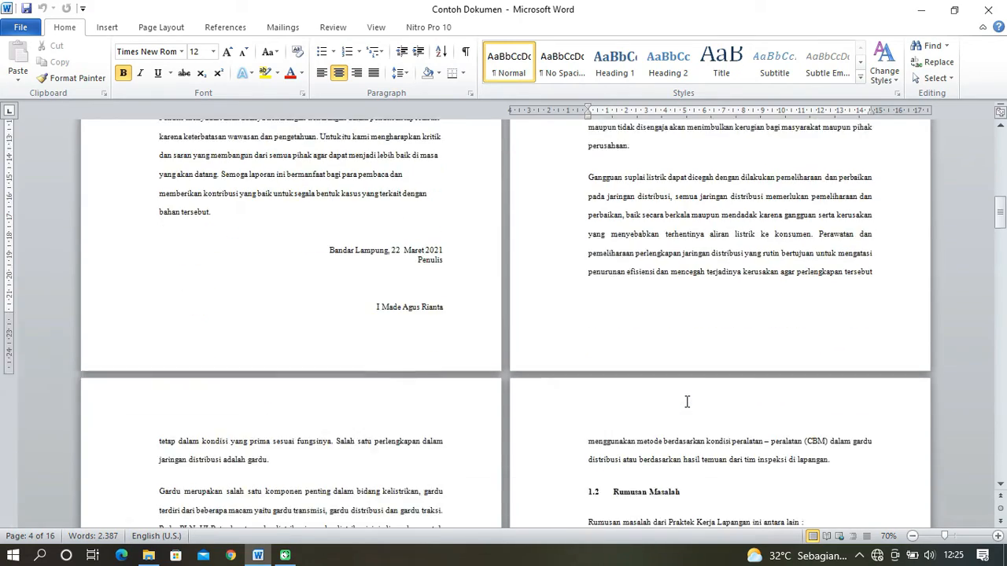
scroll(349, 438, "down", 5)
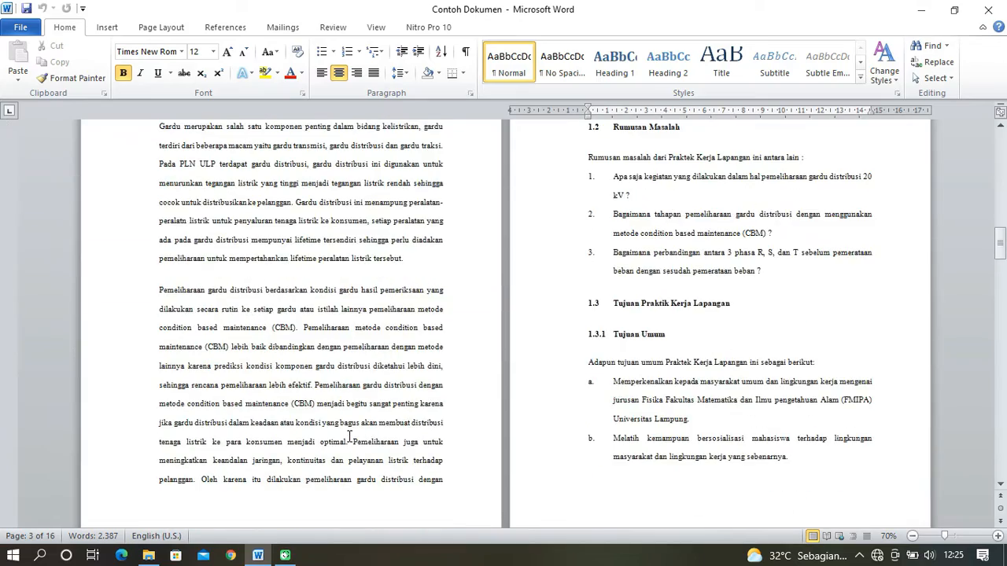
scroll(655, 399, "down", 9)
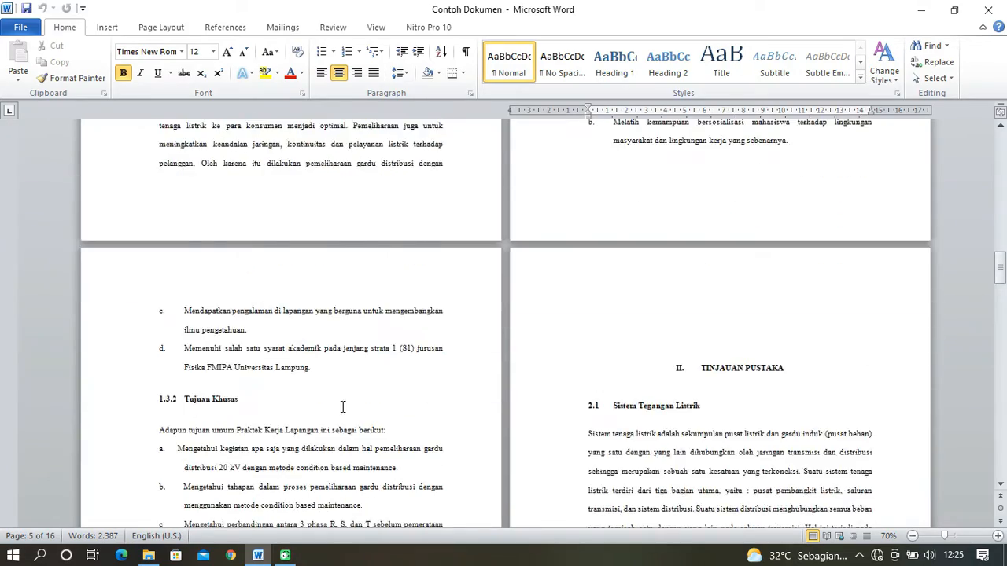
scroll(325, 406, "down", 3)
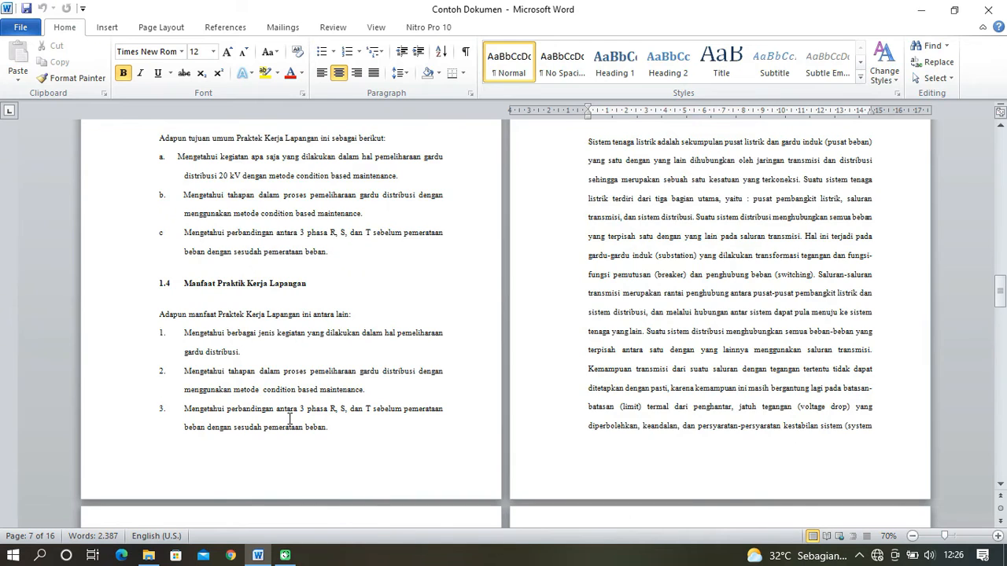
scroll(289, 425, "up", 4)
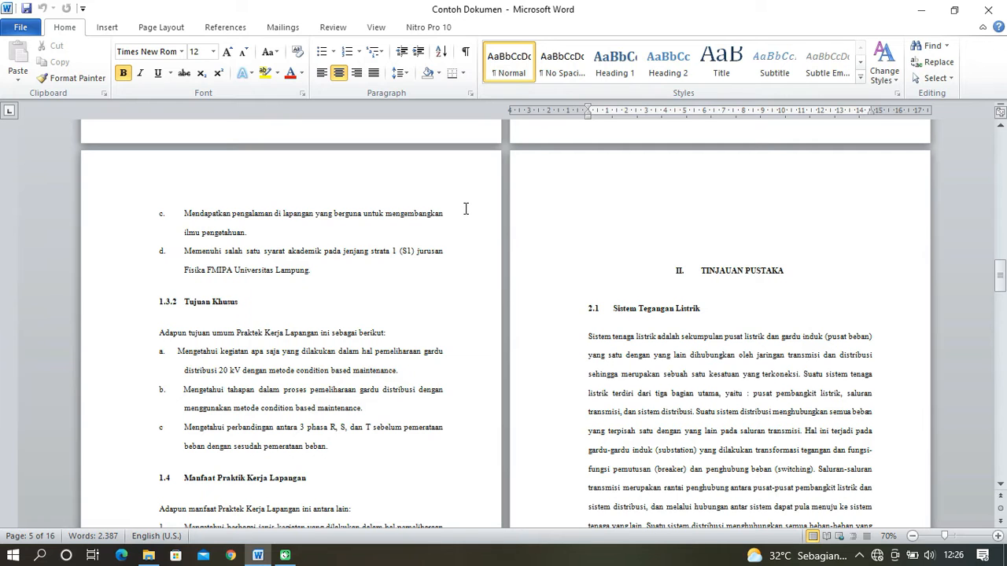
- Examine the opening page of chapter II TINJAUAN PUSTAKA from its heading down to the page's lower margin
left_click(745, 276)
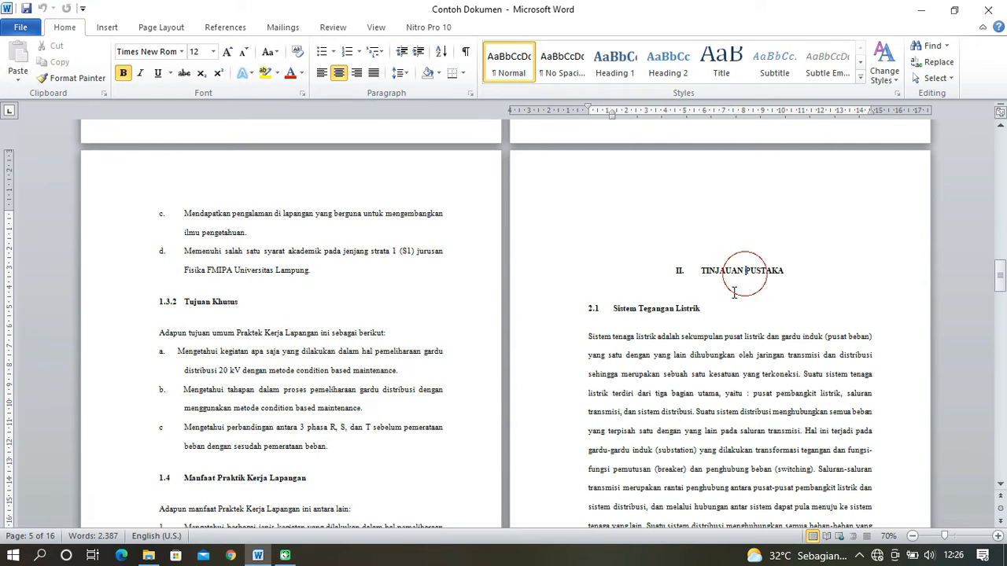
scroll(706, 305, "down", 5)
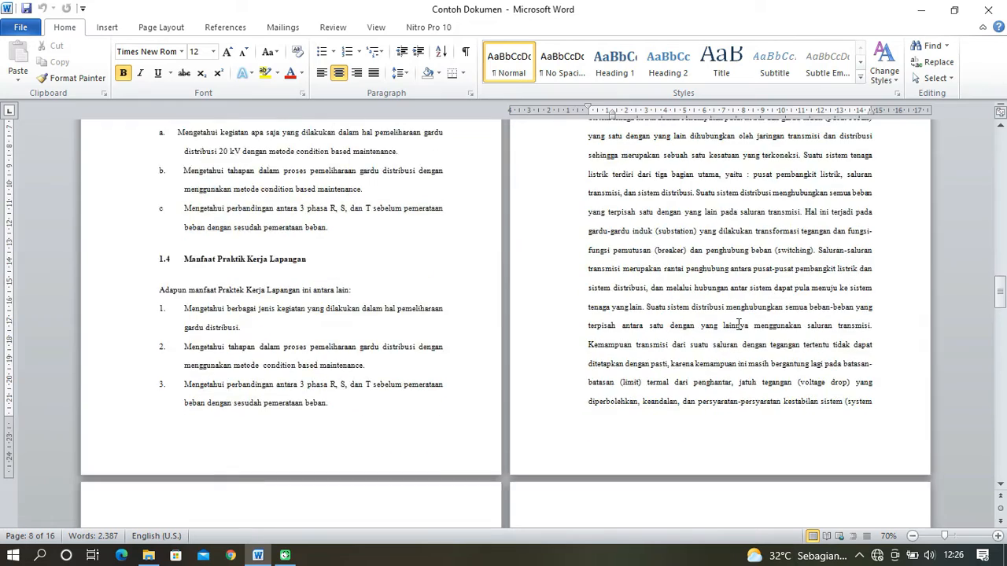
scroll(692, 244, "up", 3)
scroll(692, 244, "up", 1)
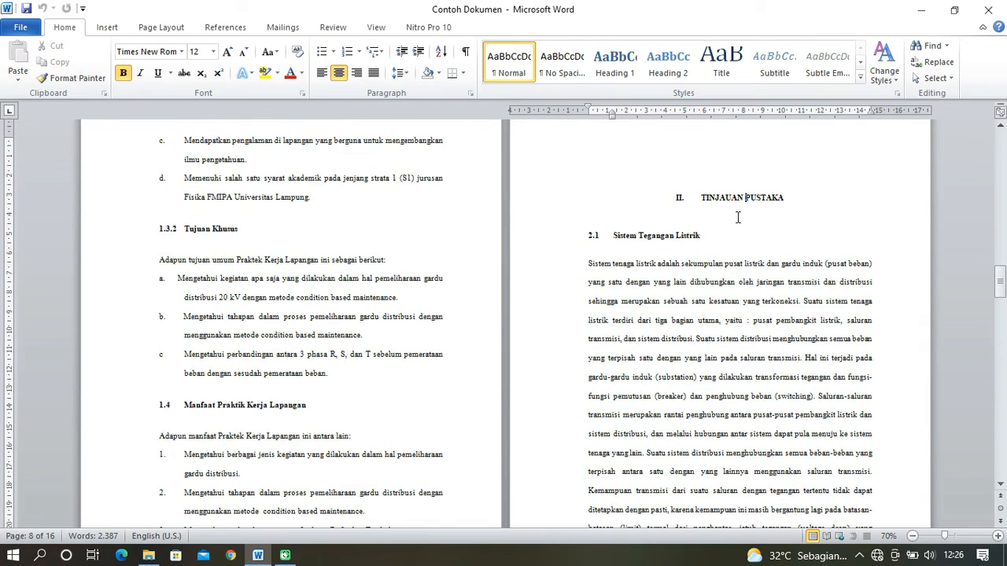
scroll(746, 234, "up", 2)
scroll(734, 259, "down", 2)
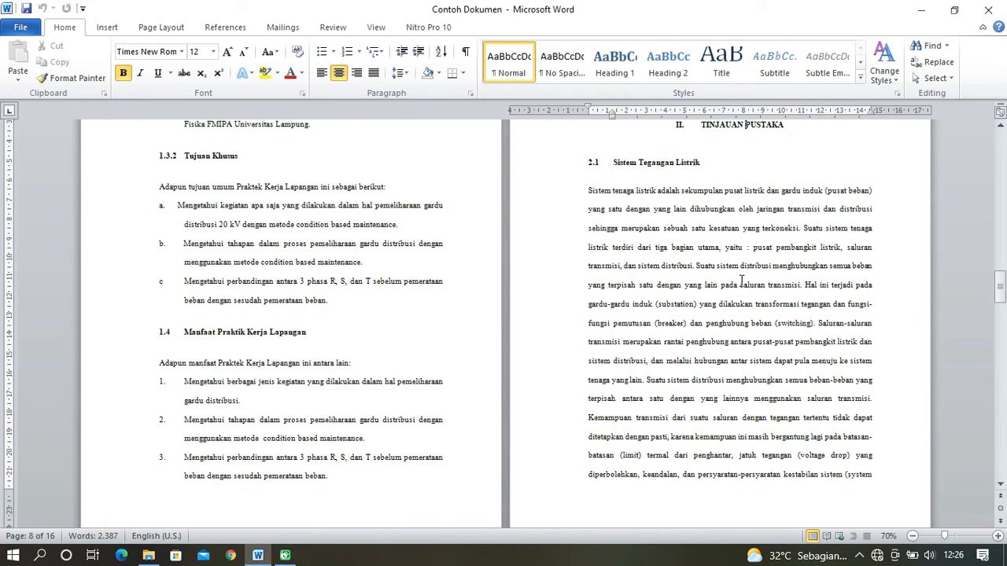
scroll(746, 435, "down", 2)
scroll(740, 439, "up", 5)
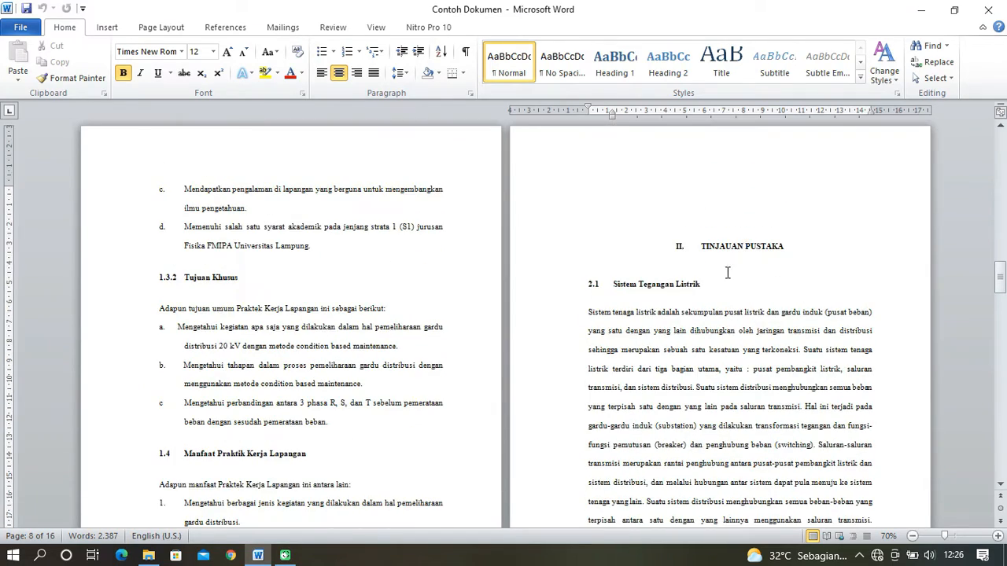
scroll(727, 272, "down", 6)
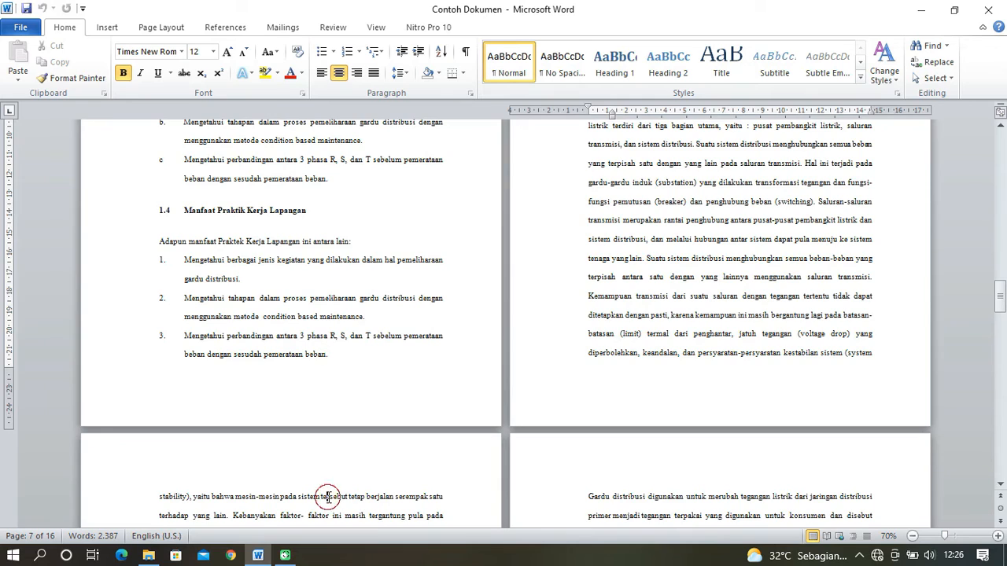
- Review the remaining pages of chapter II and the DAFTAR PUSTAKA section, and return to the cover page
left_click(321, 497)
scroll(318, 496, "down", 5)
scroll(389, 453, "down", 1)
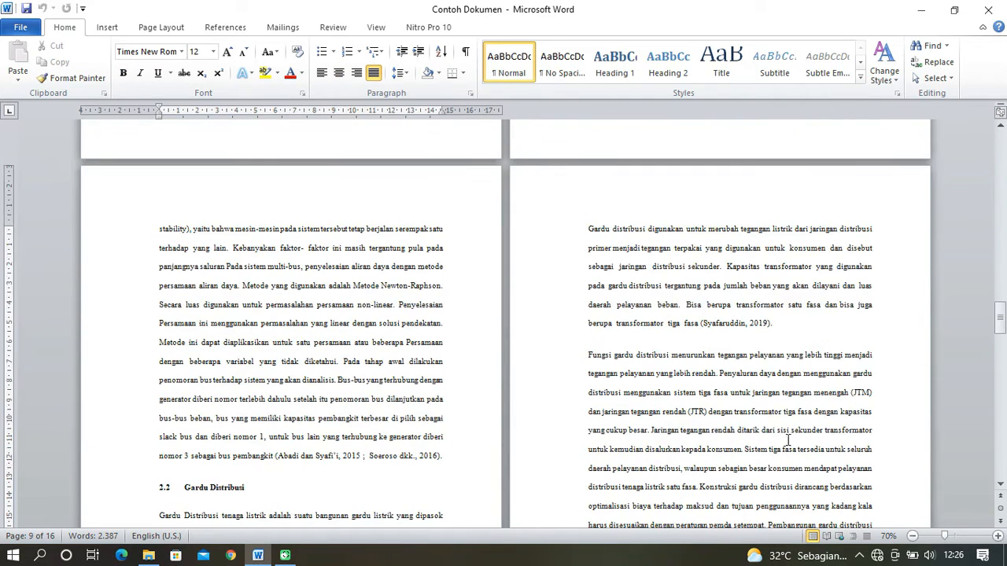
scroll(952, 413, "down", 20)
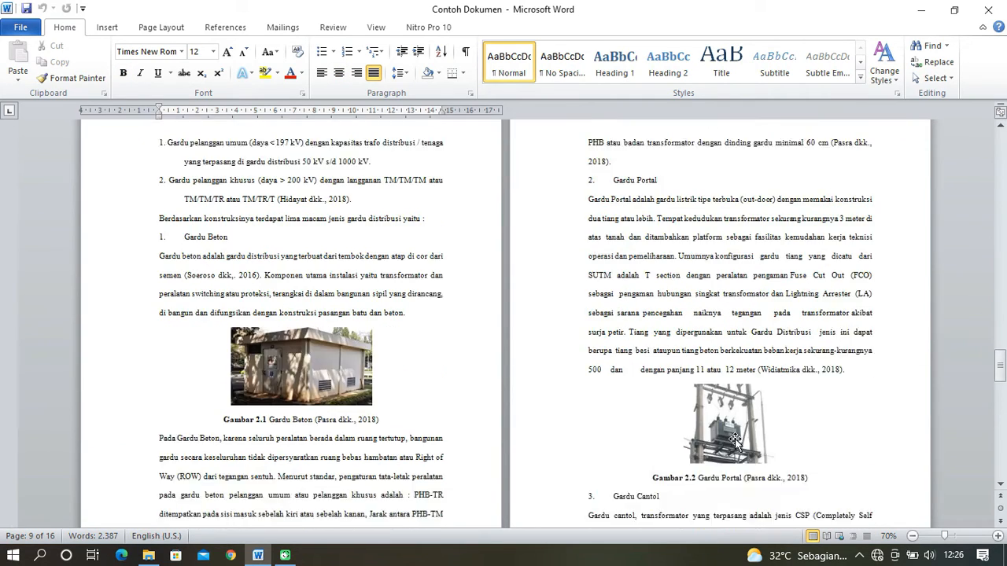
scroll(764, 442, "down", 20)
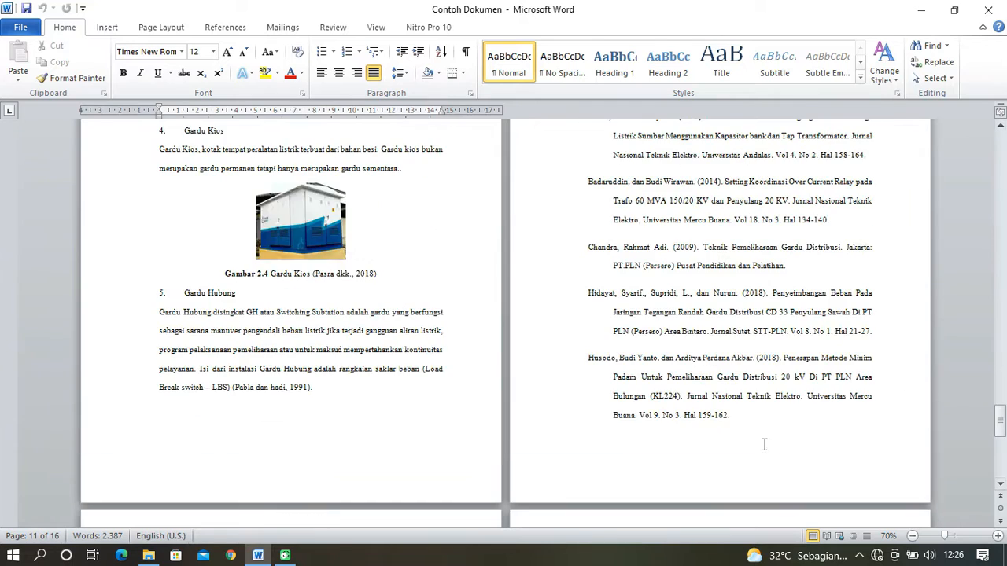
scroll(690, 447, "up", 7)
scroll(680, 439, "up", 2)
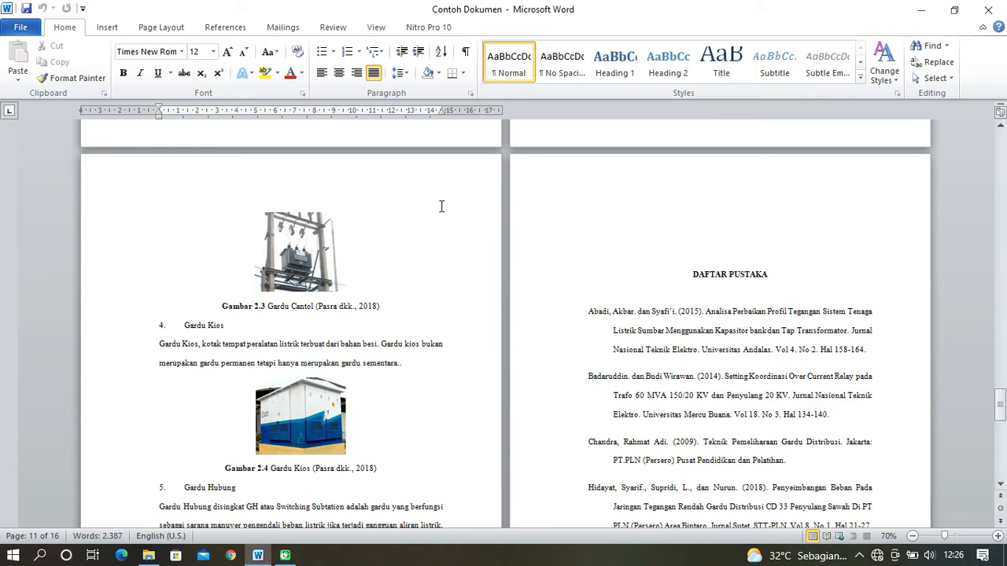
left_click(729, 275)
scroll(785, 331, "down", 8)
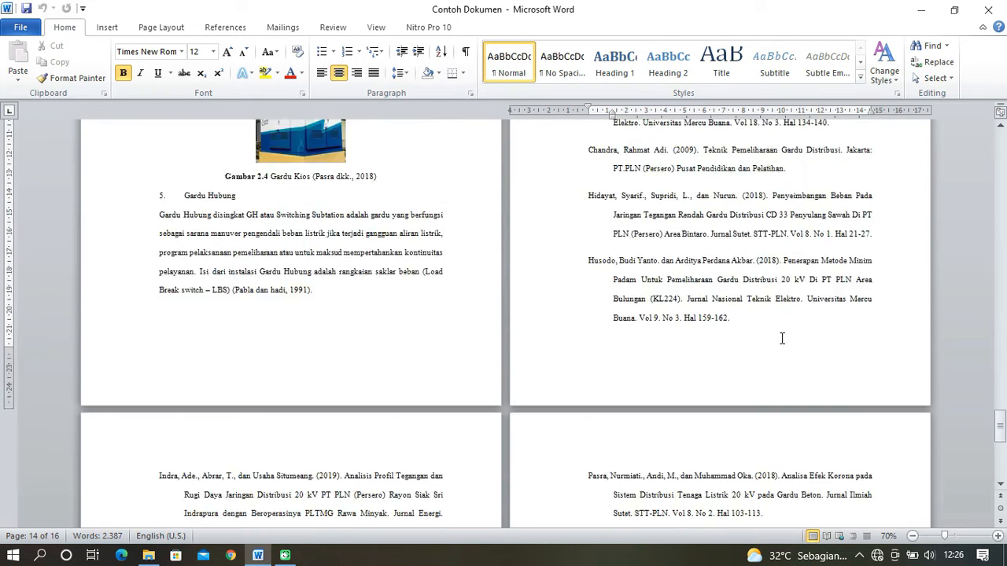
left_click_drag(1000, 435, 1000, 145)
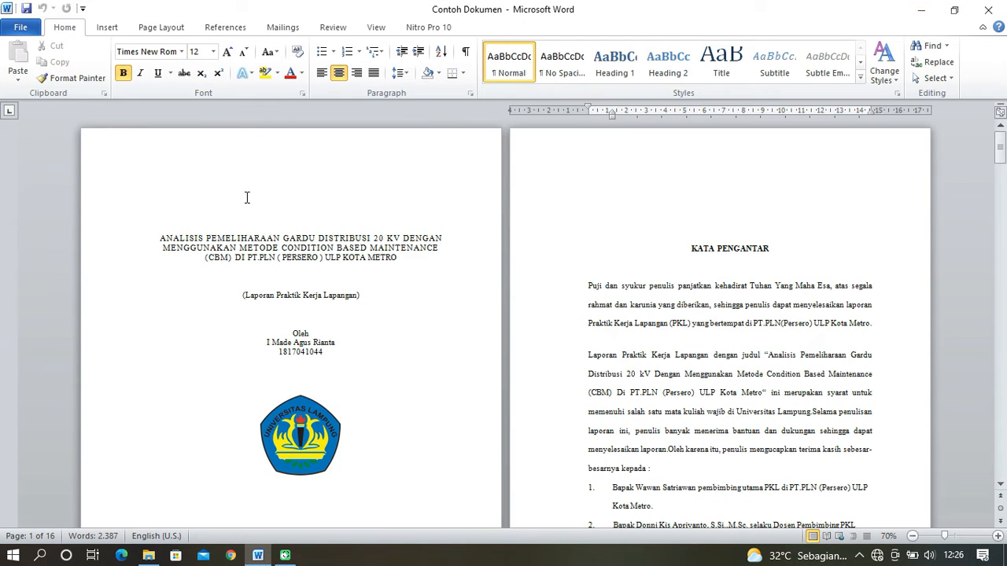
- Check the cover page's upper and lower margins and open its header area for editing
left_click(288, 242)
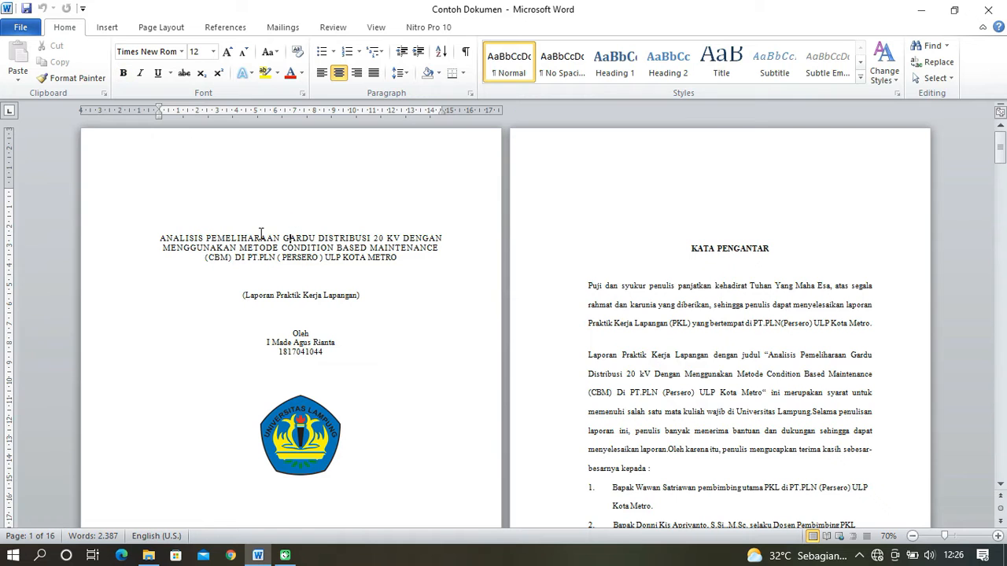
scroll(355, 258, "down", 5)
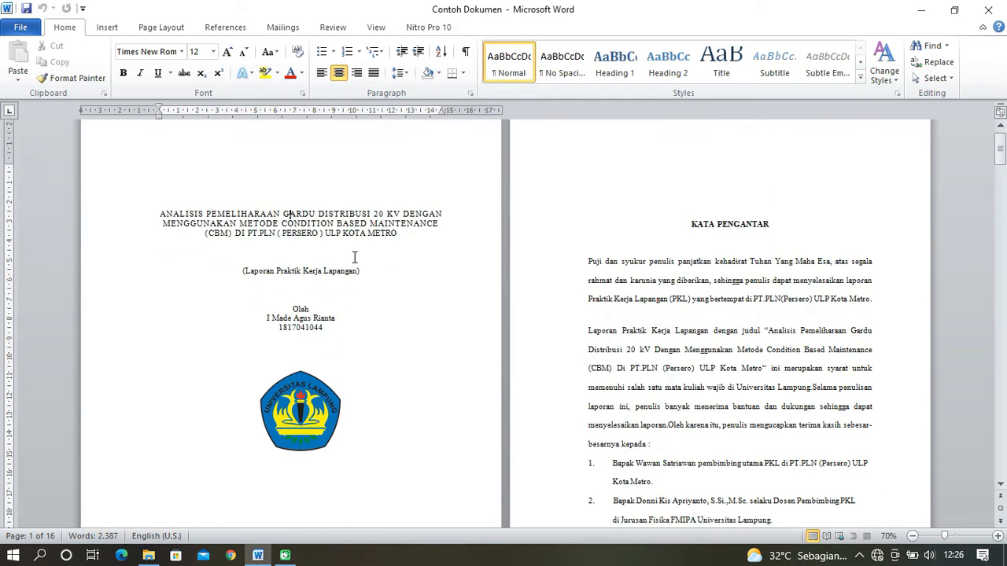
scroll(353, 256, "up", 5)
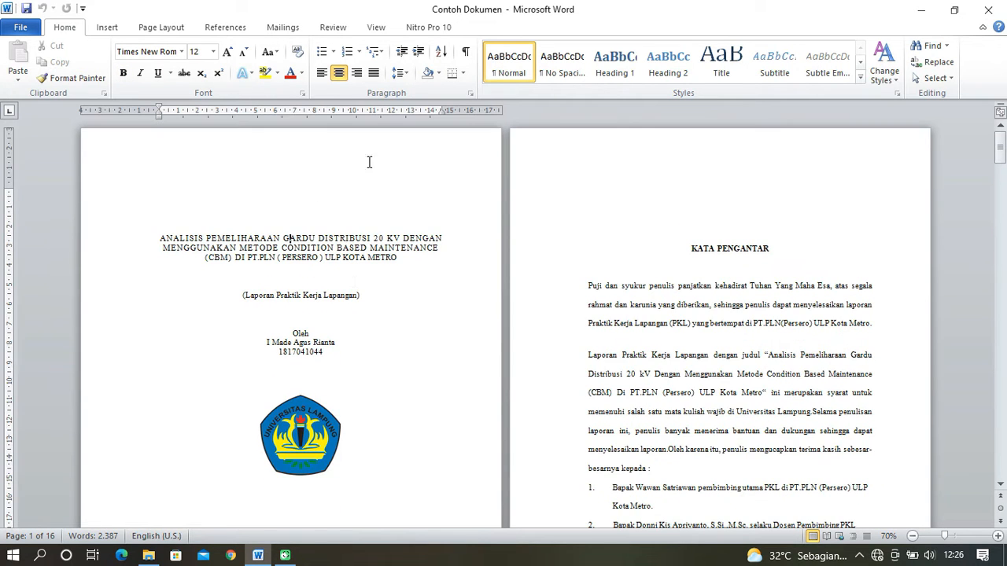
scroll(287, 303, "down", 5)
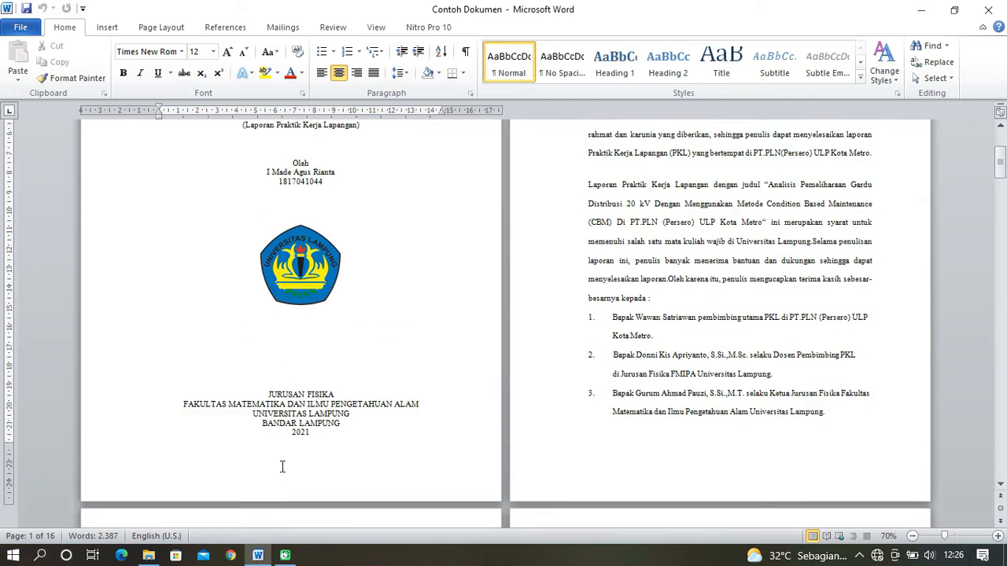
scroll(281, 466, "up", 5)
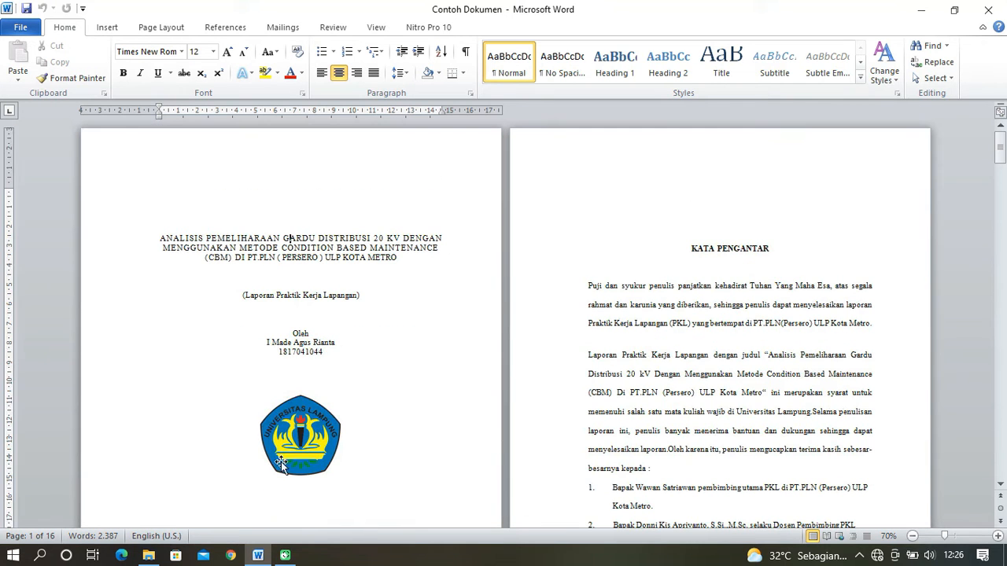
left_click(277, 160)
left_click(323, 163)
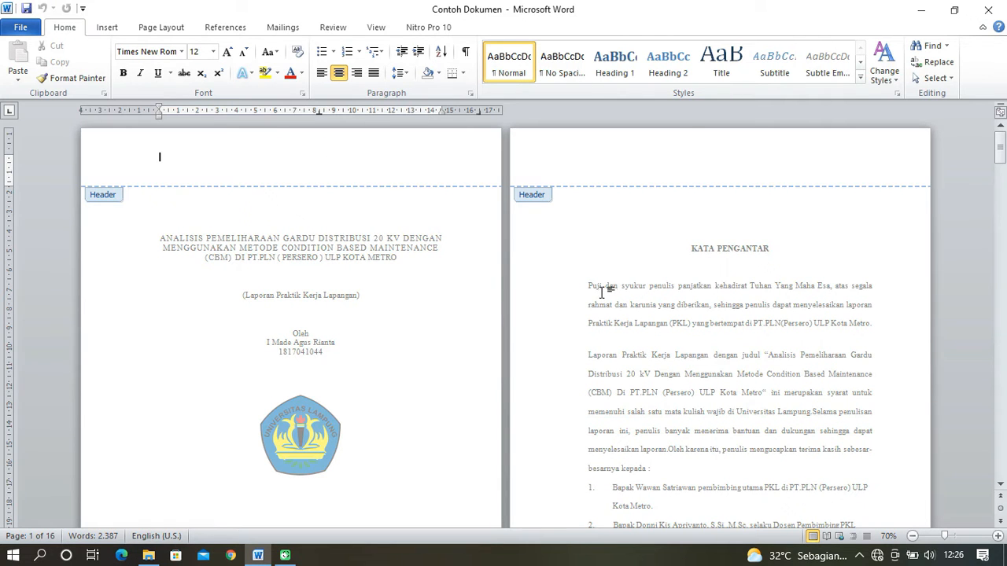
scroll(323, 216, "down", 5)
scroll(388, 248, "up", 5)
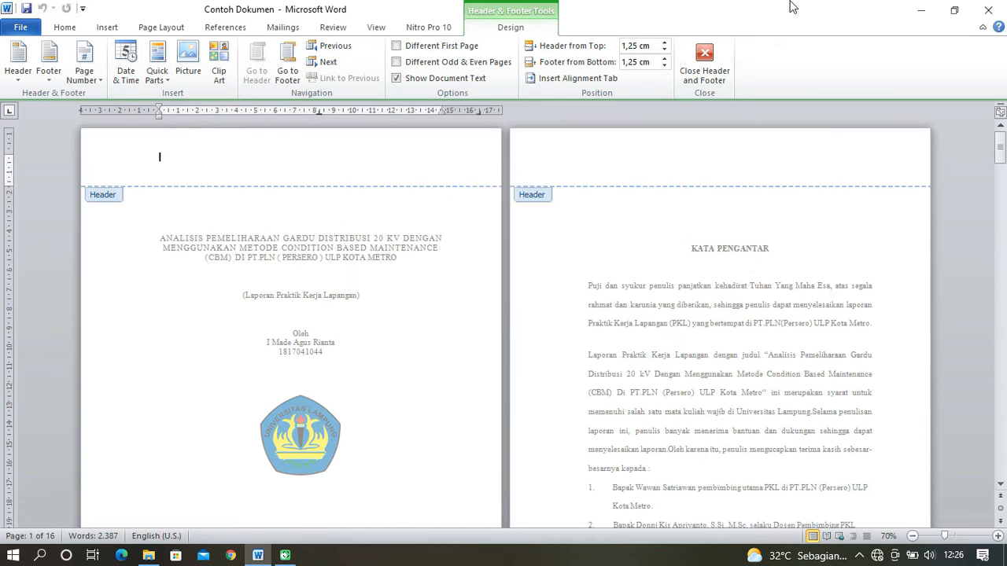
- Close header editing, reopen the cover page's header to check the header areas, and return to the body text
left_click(704, 63)
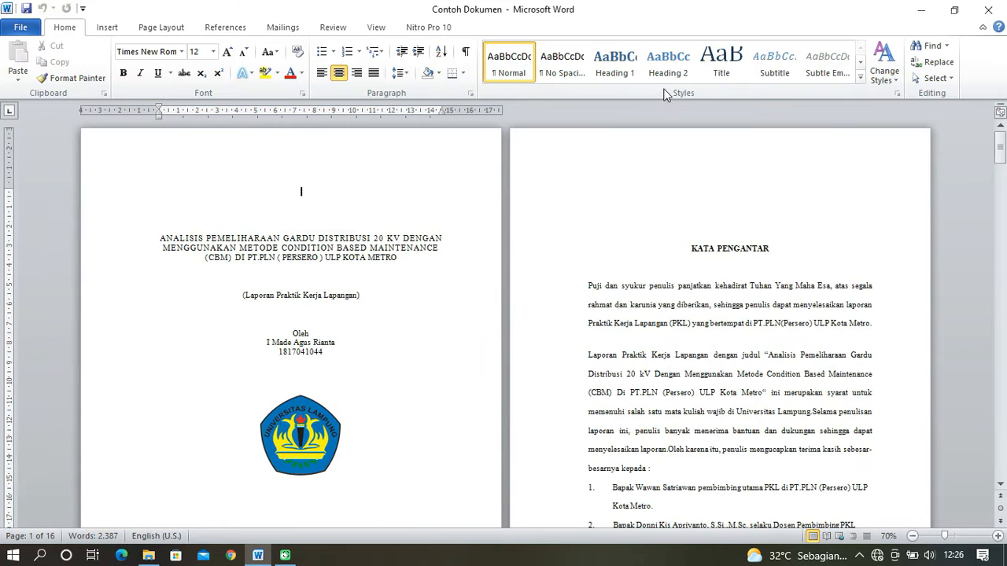
left_click(267, 248)
double_click(285, 150)
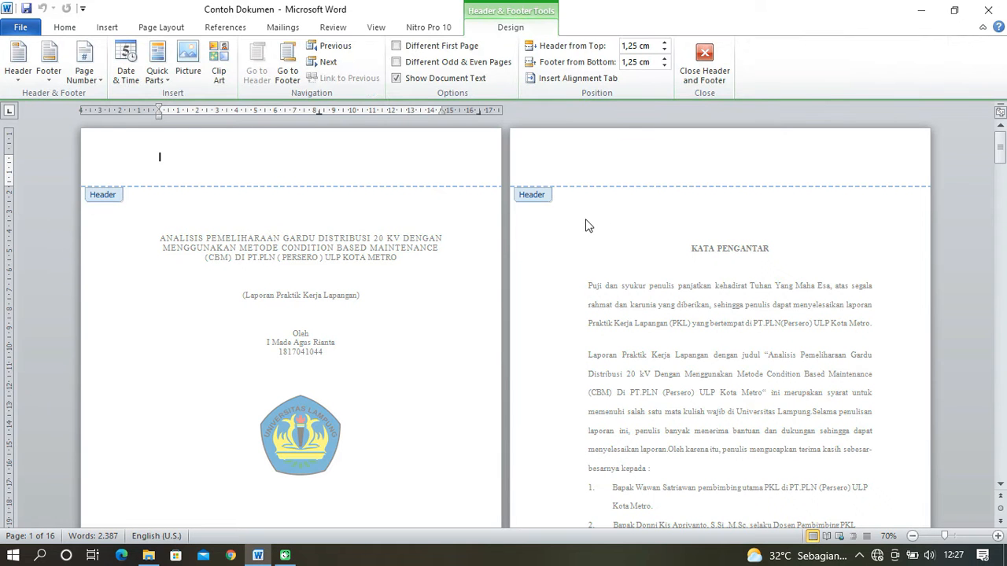
scroll(584, 236, "down", 5)
scroll(581, 245, "up", 5)
left_click(704, 62)
left_click(163, 234)
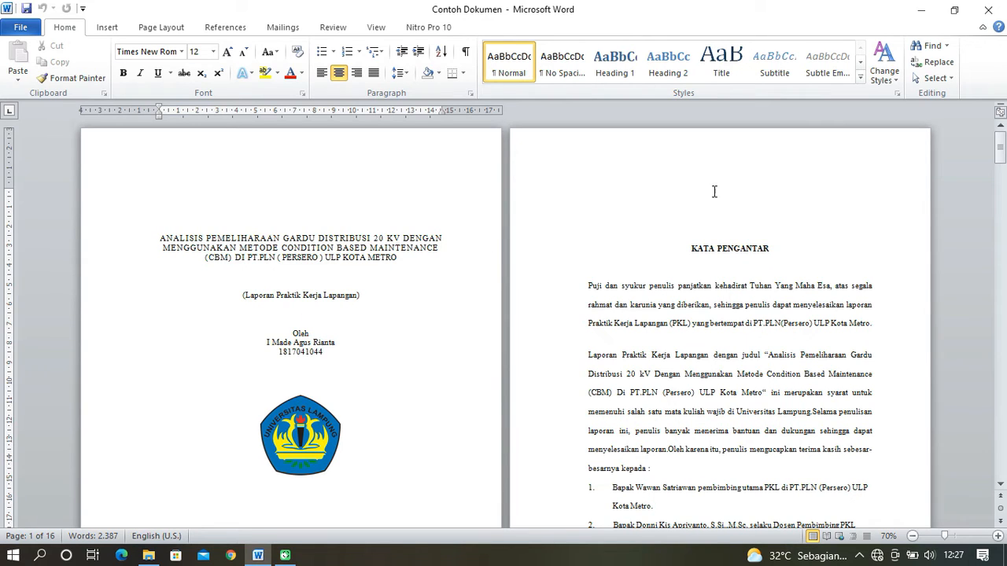
- Try to insert a Next Page section break directly before the KATA PENGANTAR heading text
left_click(690, 250)
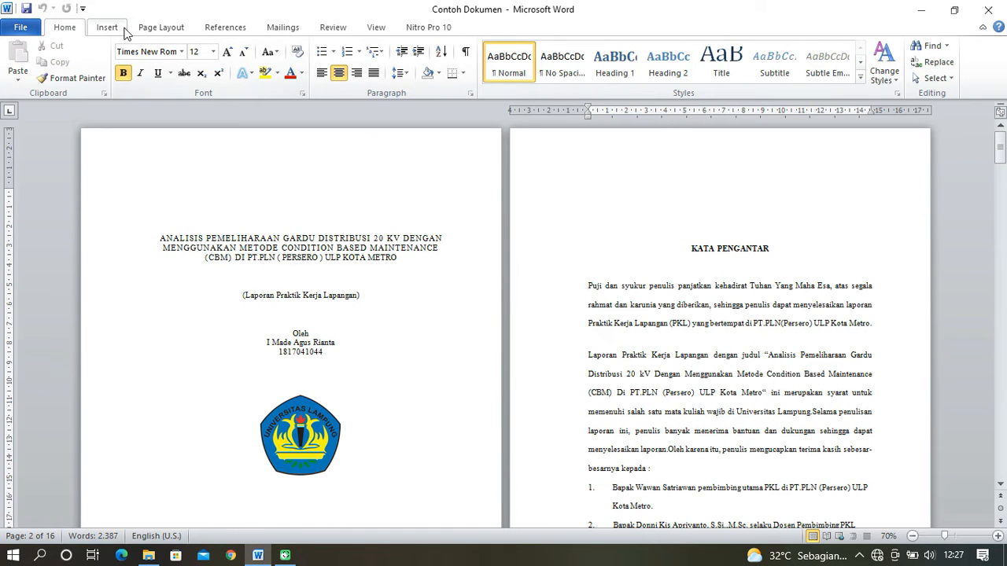
left_click(160, 27)
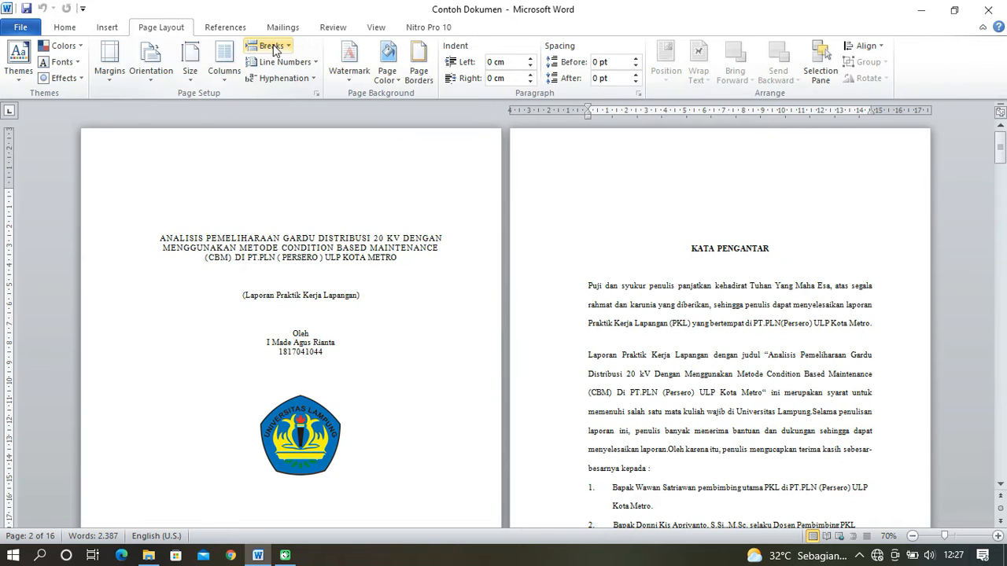
left_click(279, 46)
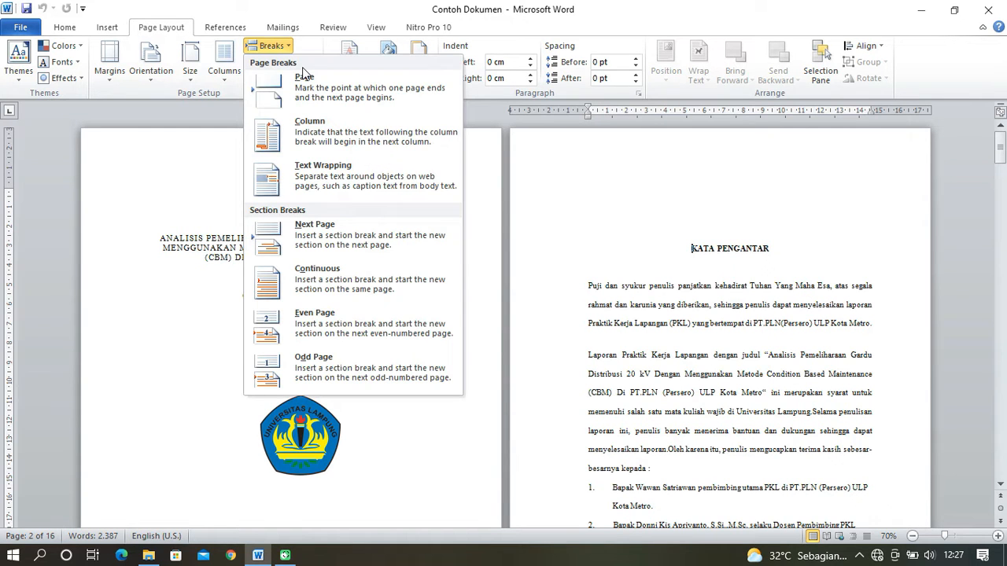
left_click(340, 226)
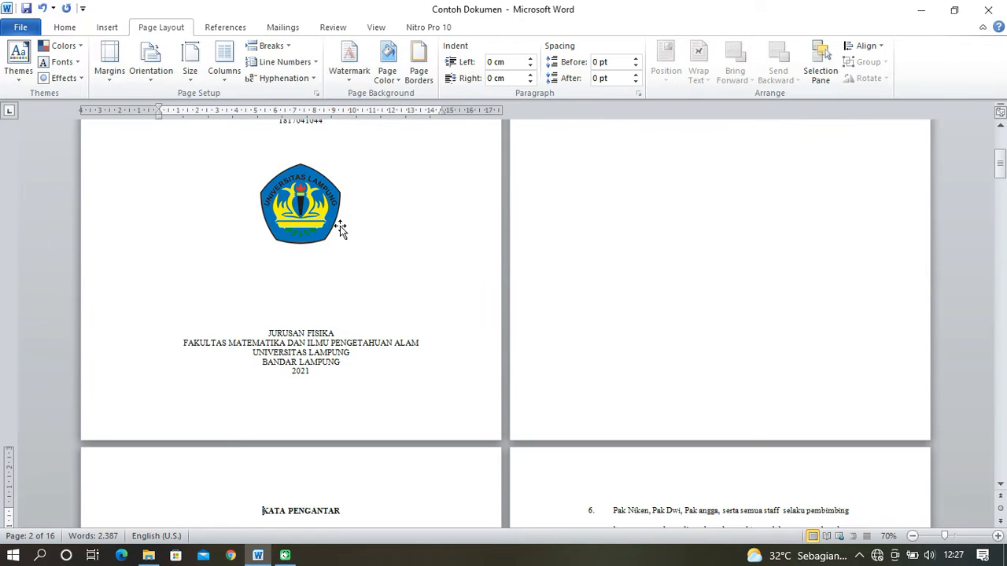
scroll(715, 299, "up", 4)
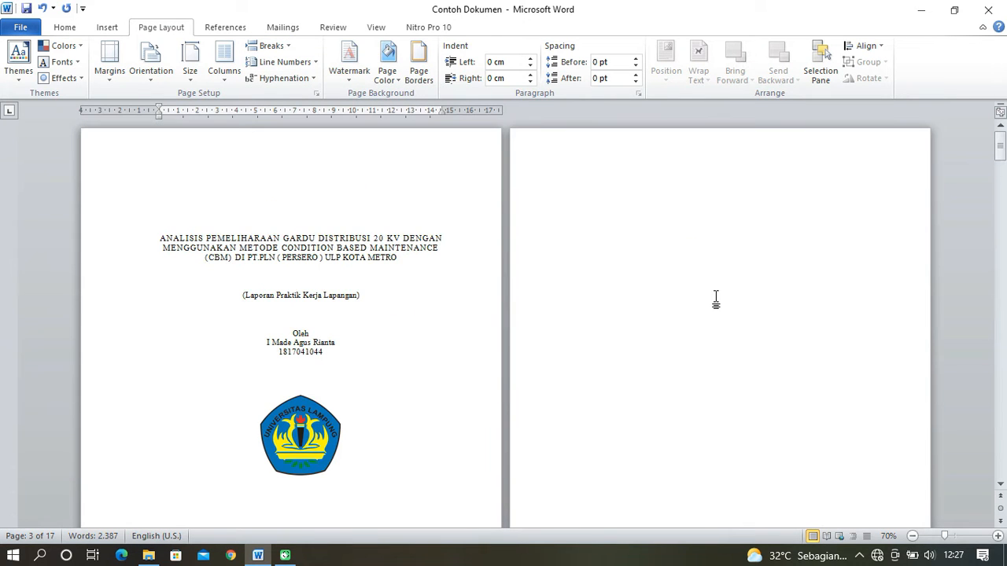
scroll(716, 299, "down", 6)
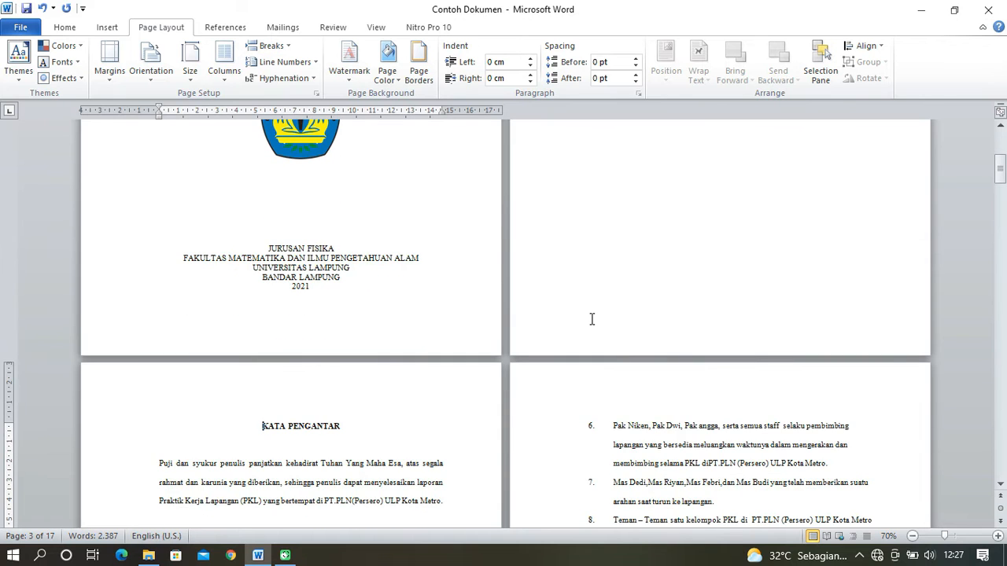
key("ctrl+z")
scroll(781, 271, "up", 3)
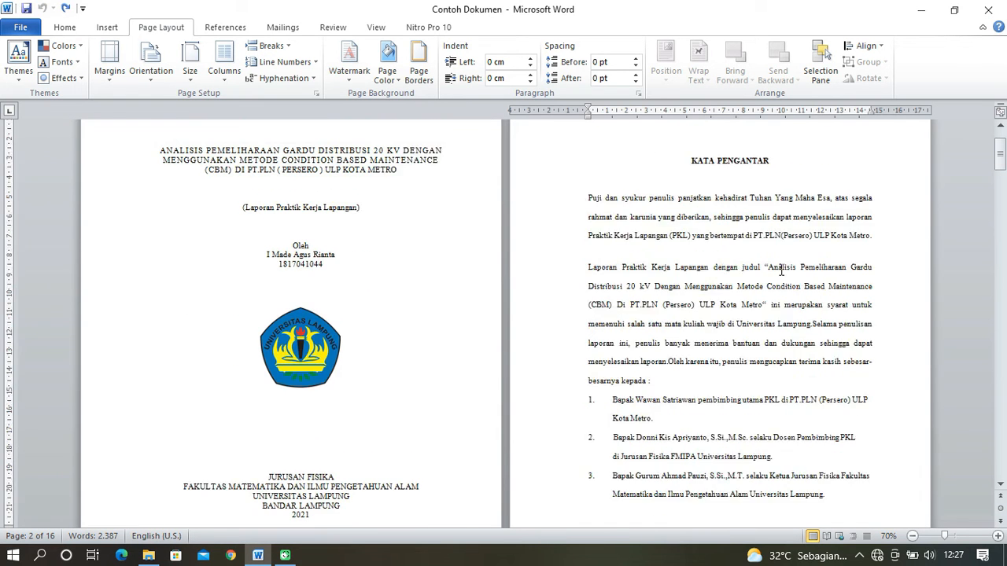
left_click(289, 48)
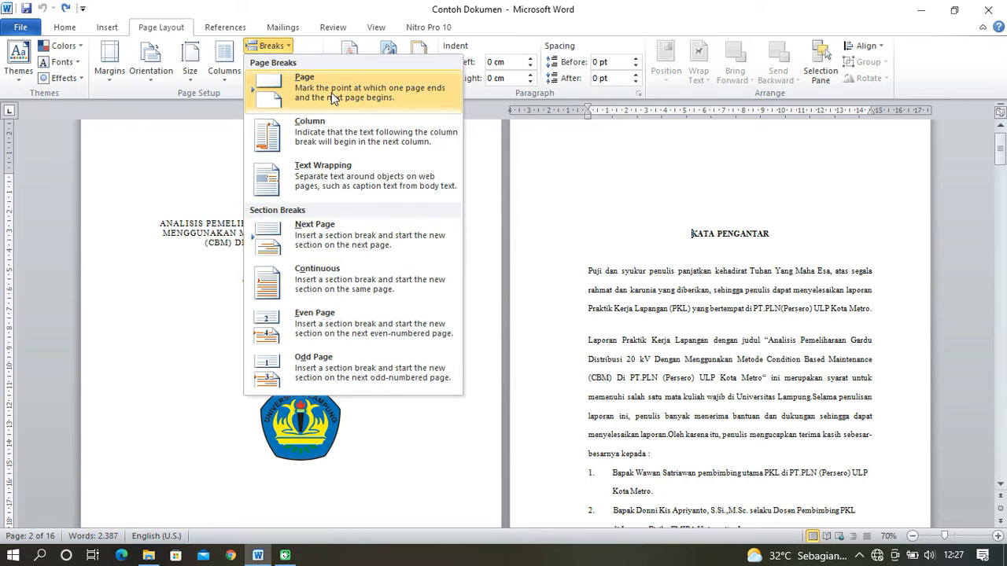
left_click(708, 240)
scroll(708, 238, "up", 1)
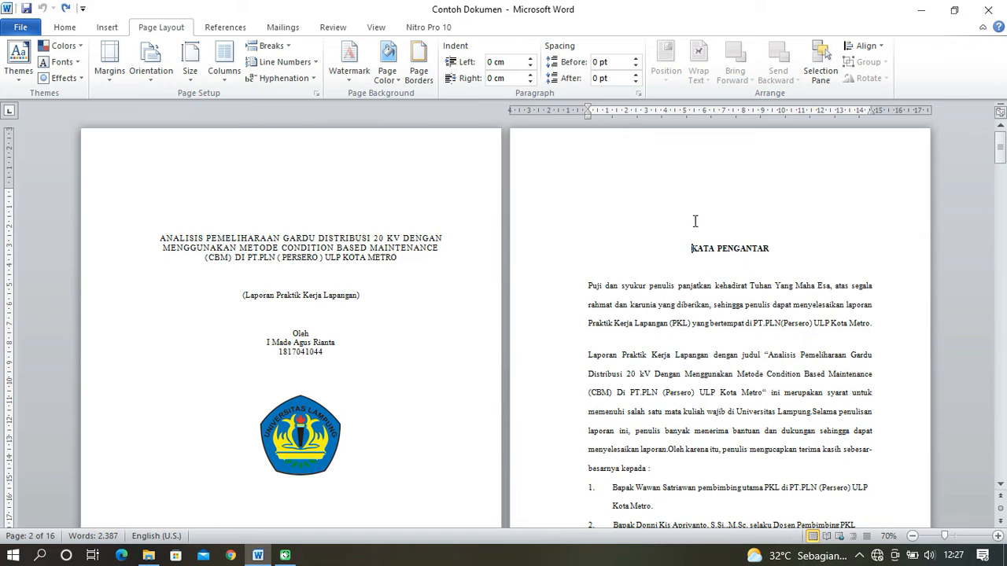
- Show the formatting marks and insert a Next Page section break at the first blank line above the KATA PENGANTAR heading
left_click(64, 27)
left_click(465, 51)
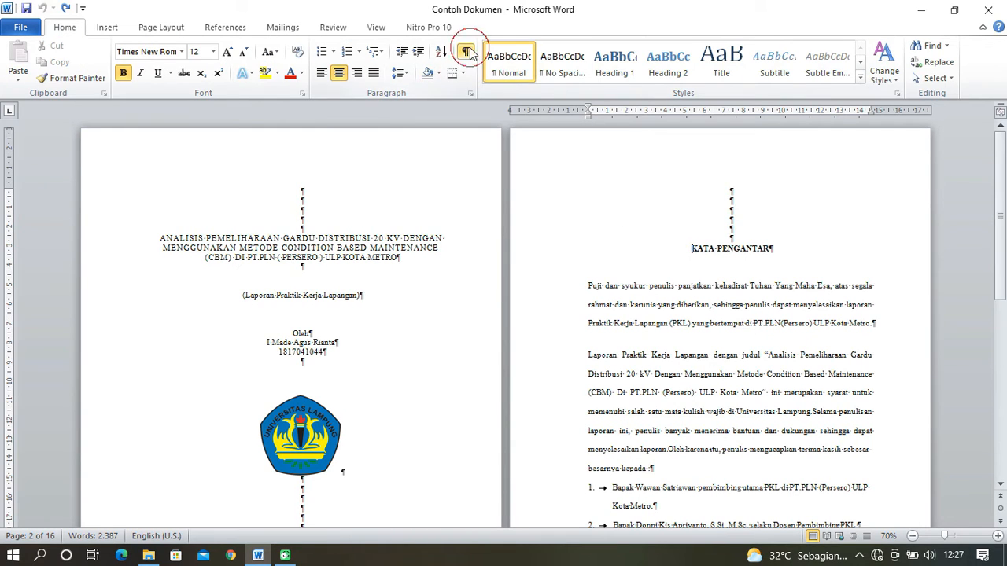
left_click(725, 190)
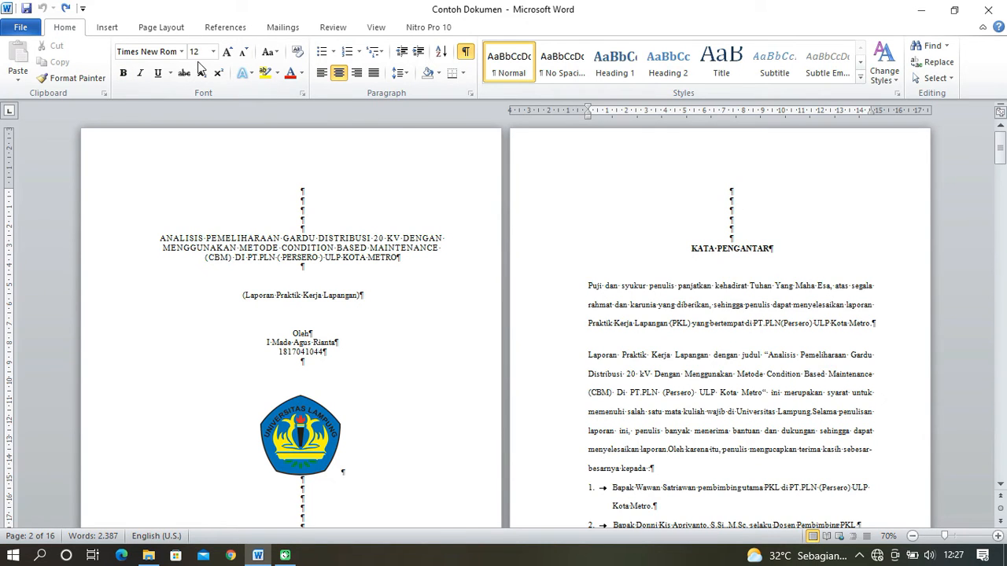
left_click(163, 28)
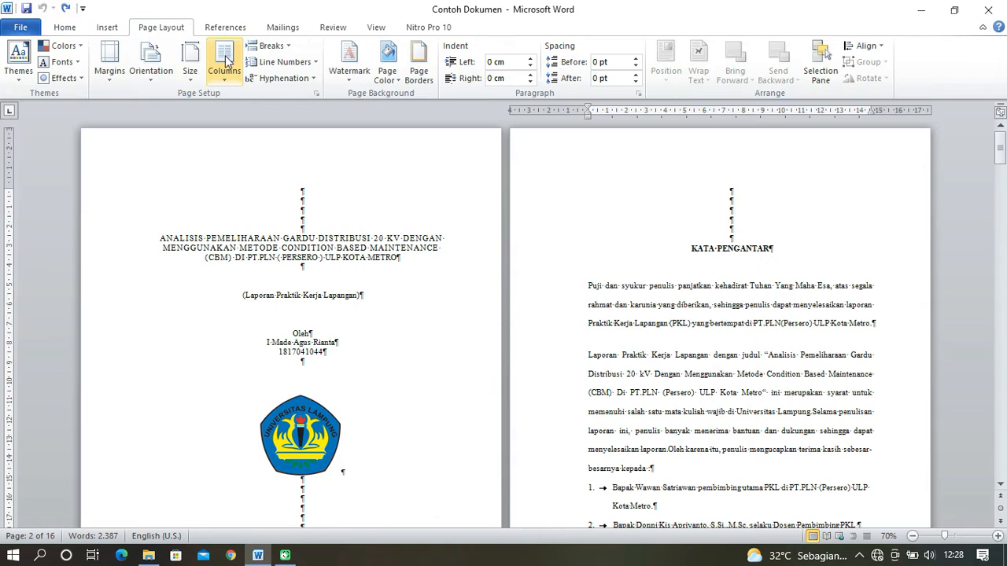
left_click(275, 47)
left_click(339, 236)
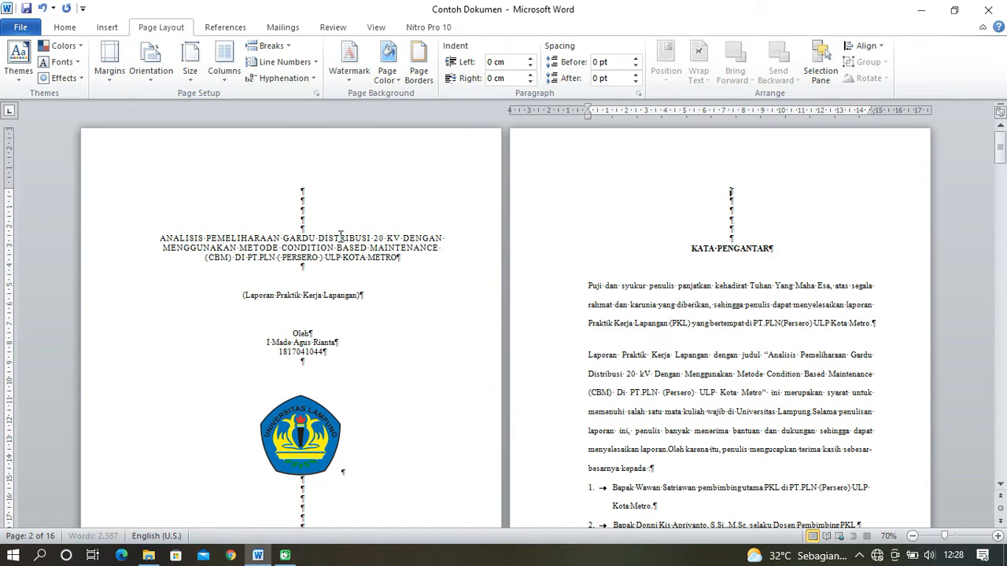
- Open the cover page's header, compare the section labels on the cover and KATA PENGANTAR pages, and close header editing
right_click(358, 152)
left_click(399, 164)
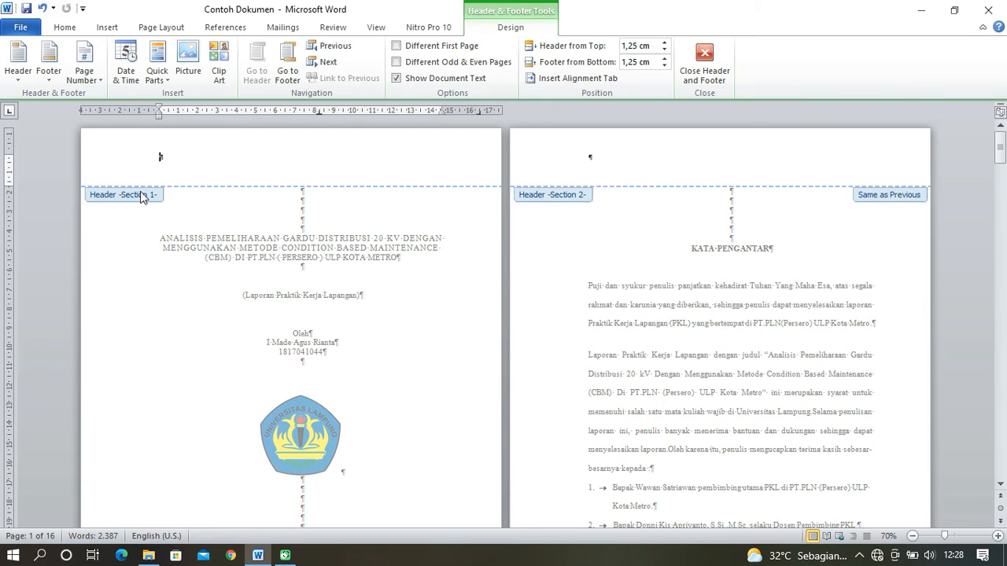
scroll(550, 237, "down", 5)
scroll(546, 236, "up", 5)
scroll(348, 288, "down", 1)
scroll(604, 227, "up", 1)
scroll(635, 225, "down", 5)
scroll(634, 230, "up", 4)
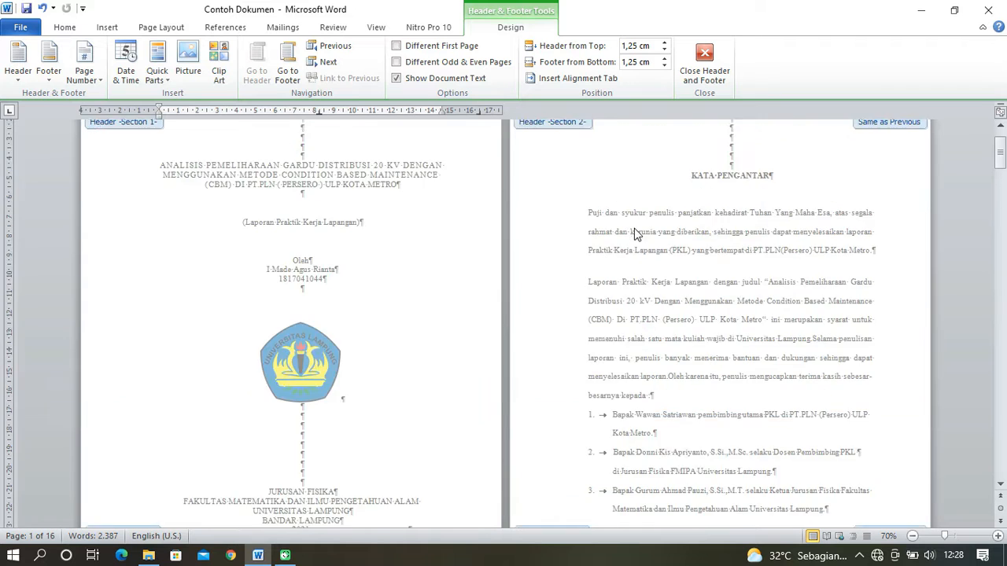
scroll(634, 229, "up", 3)
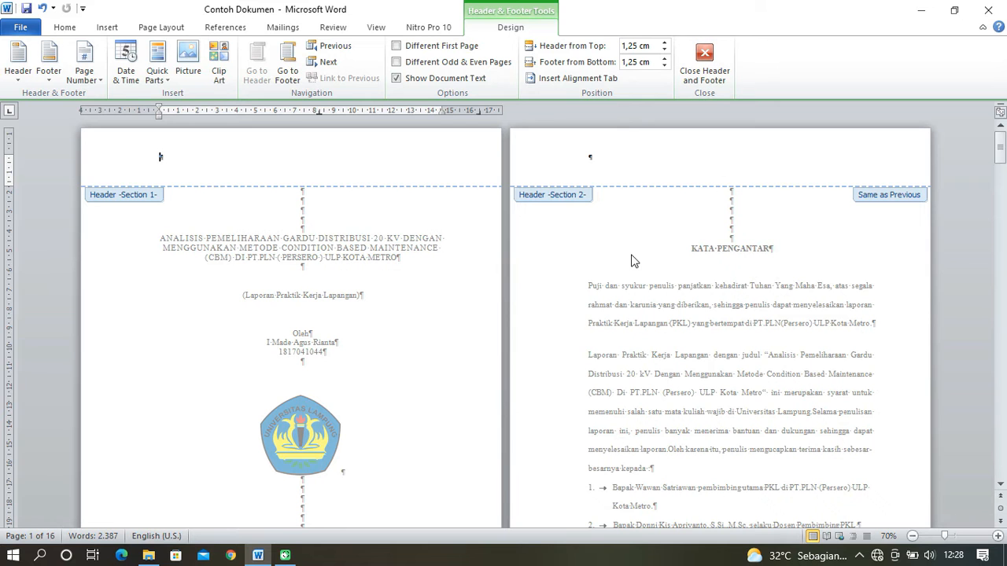
left_click(704, 59)
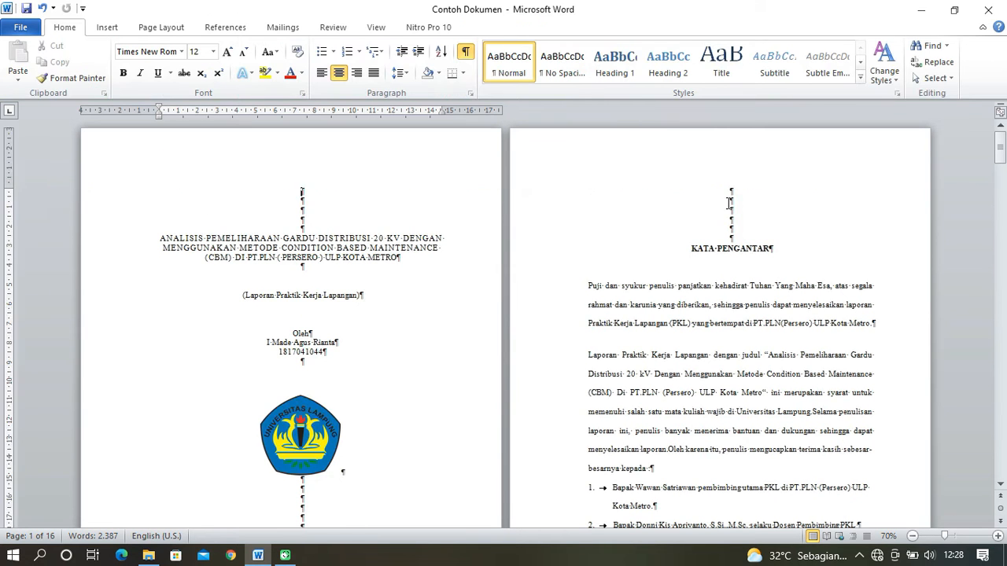
- Insert a Next Page section break at the first blank line above the PENDAHULUAN heading and check that page's header section label
scroll(709, 277, "down", 2)
scroll(710, 277, "down", 4)
scroll(698, 274, "down", 3)
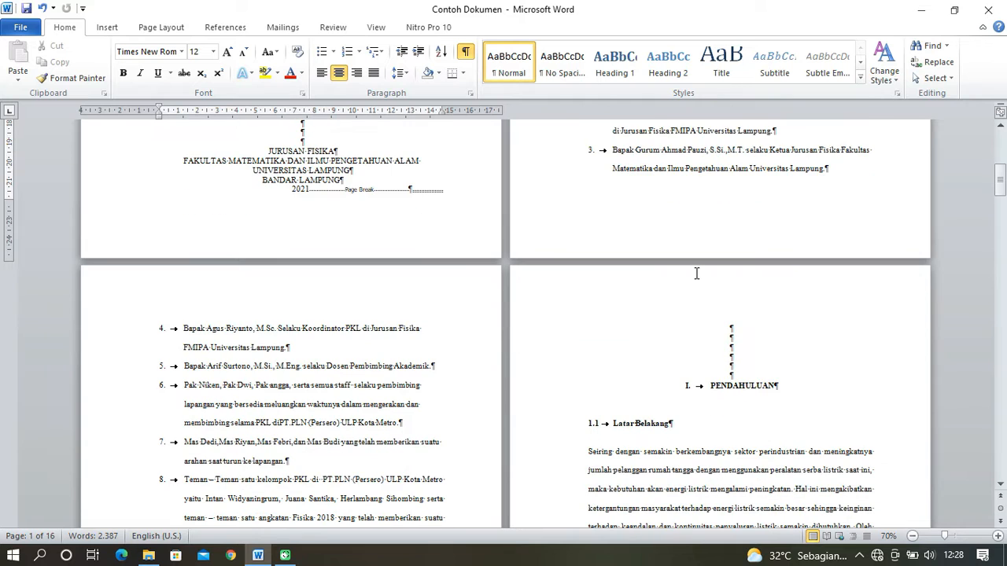
left_click(725, 326)
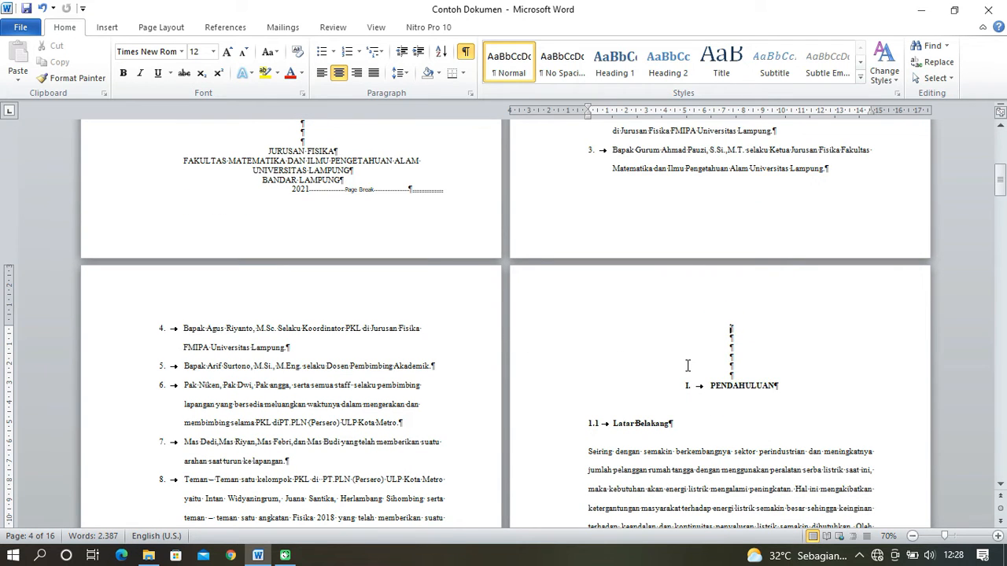
double_click(665, 292)
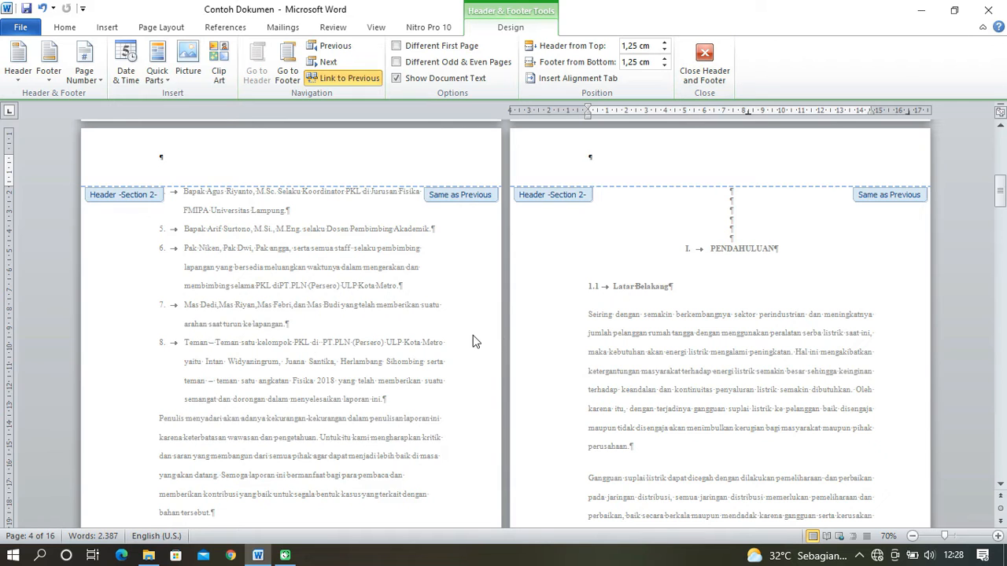
left_click(708, 76)
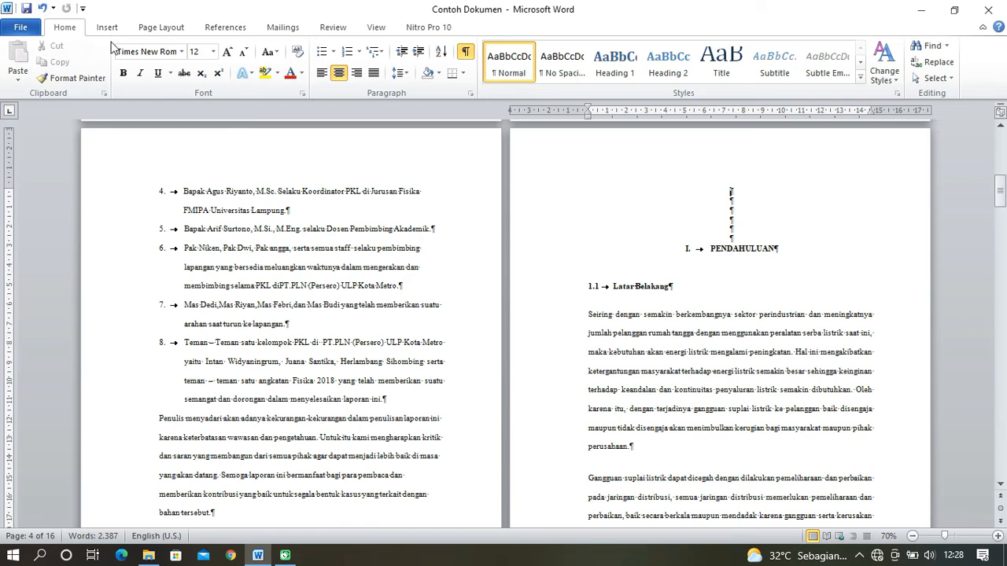
left_click(159, 28)
left_click(288, 48)
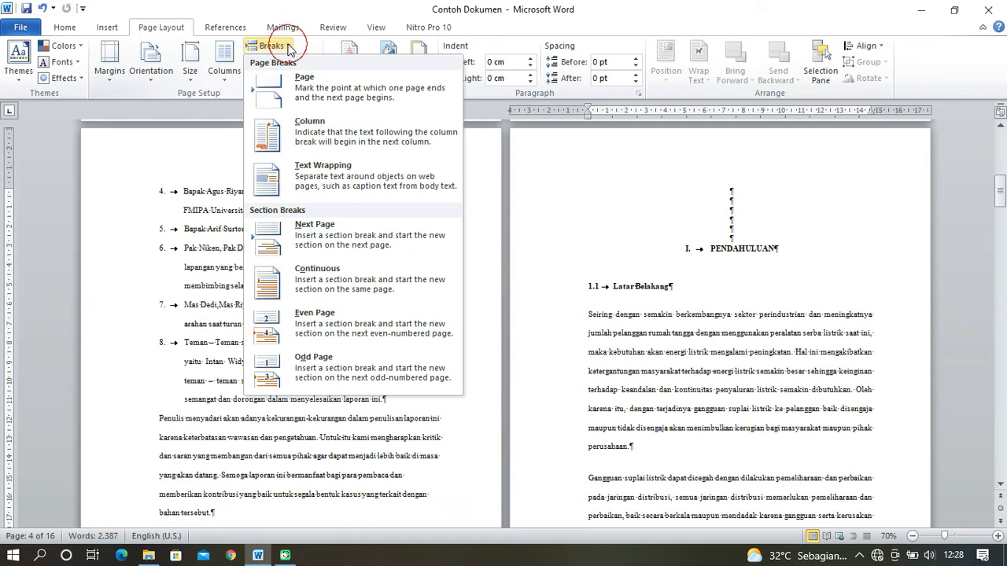
left_click(337, 238)
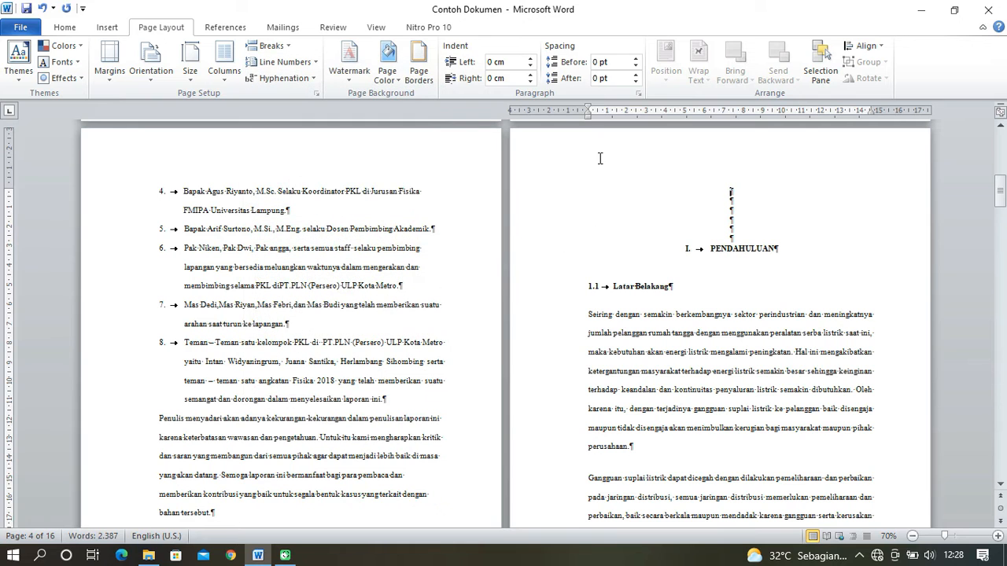
double_click(624, 166)
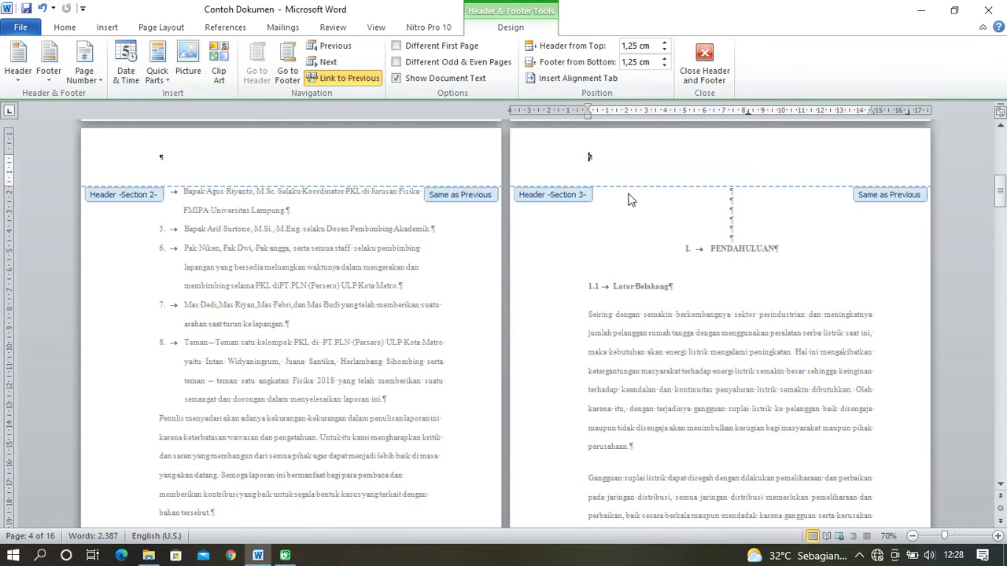
left_click(699, 85)
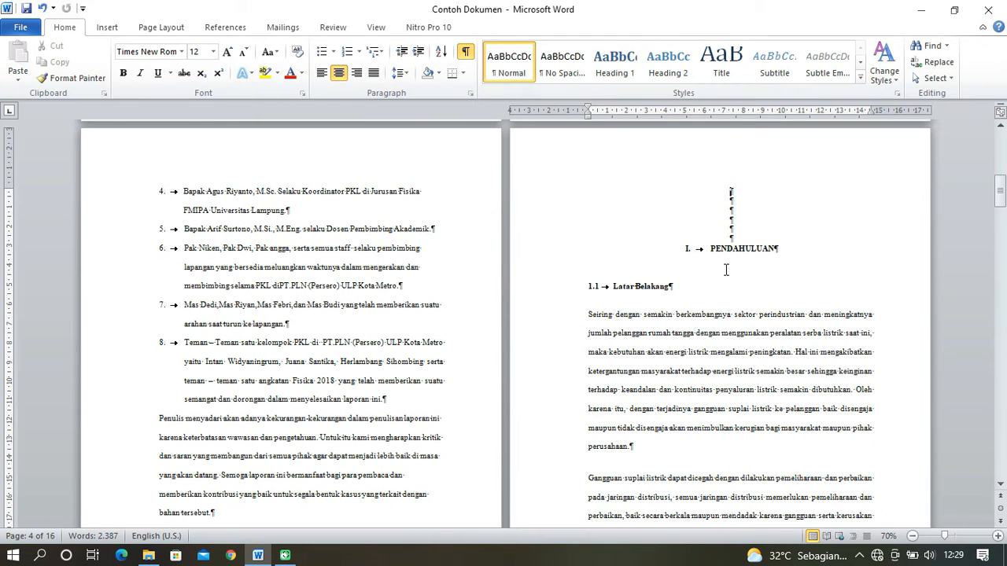
- Open the header on the PENDAHULUAN page and enable Different First Page for its section
scroll(700, 246, "down", 7)
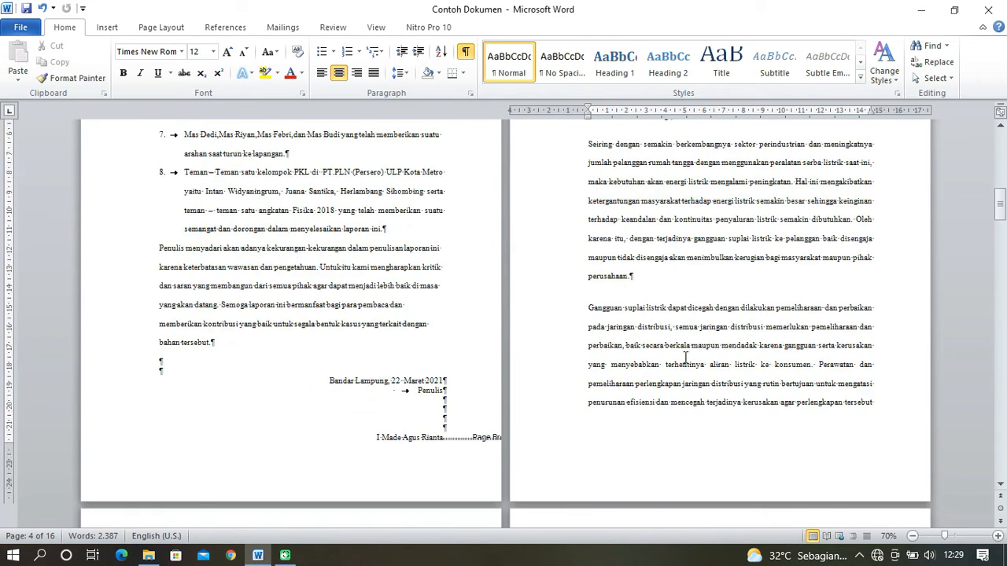
scroll(339, 494, "up", 5)
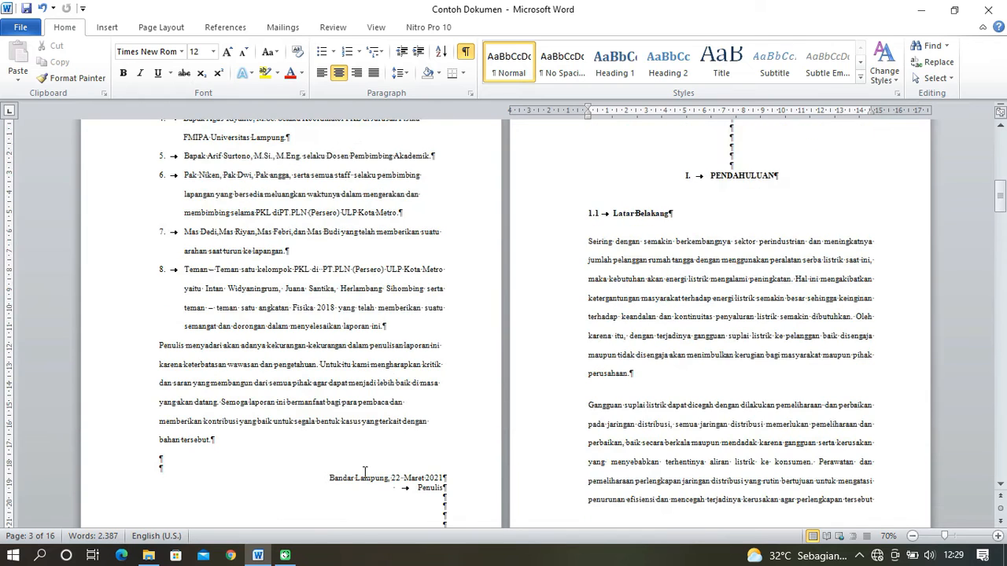
scroll(631, 260, "up", 1)
left_click(707, 173)
right_click(667, 187)
left_click(704, 194)
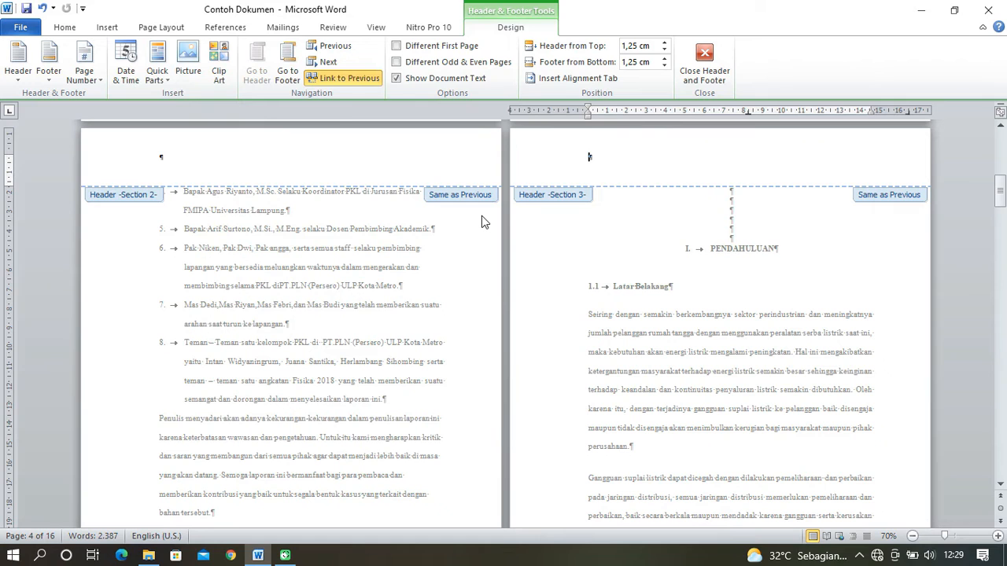
left_click(397, 46)
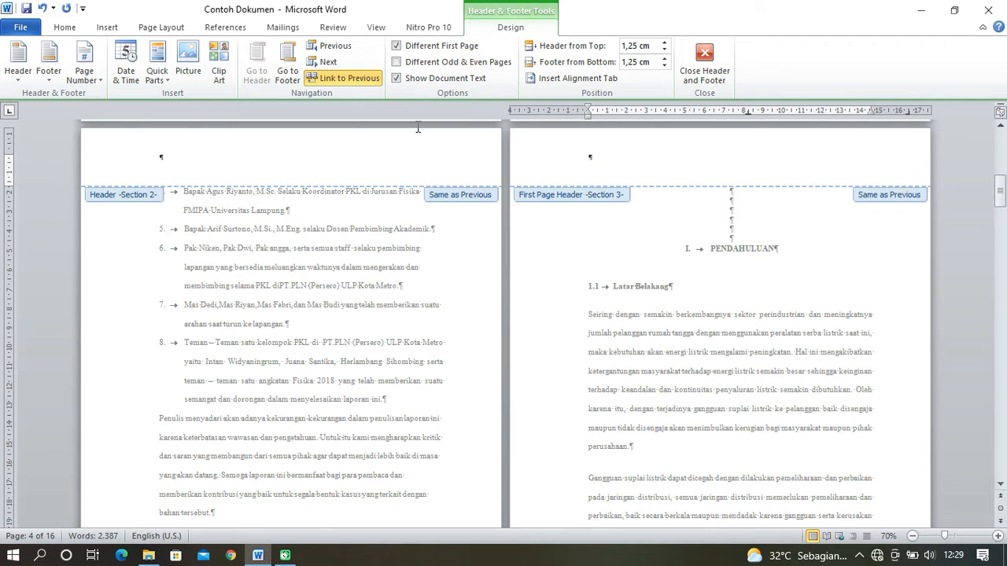
- Unlink the first-page header and footer of the PENDAHULUAN section from the previous section and close header editing
scroll(665, 259, "up", 1)
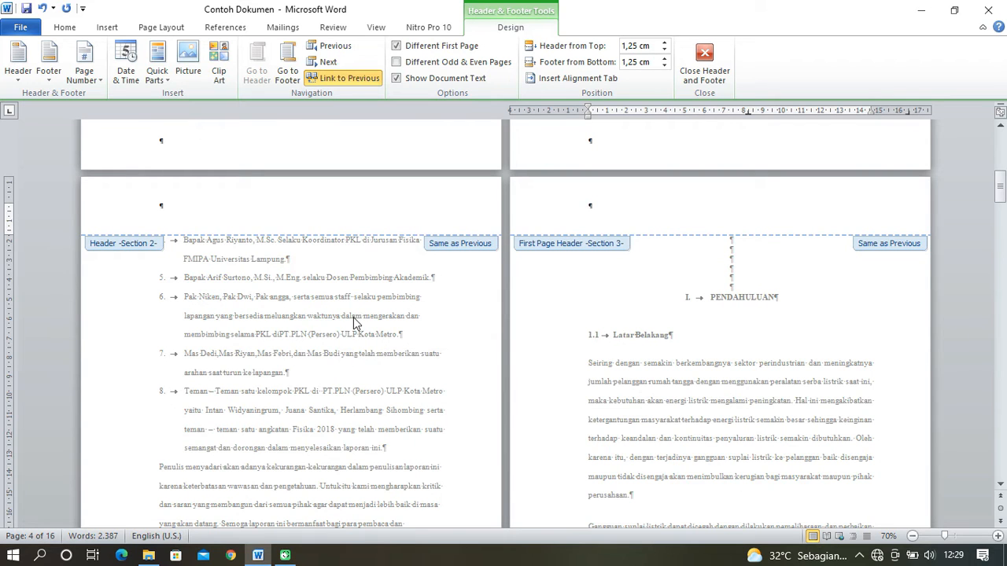
left_click(350, 78)
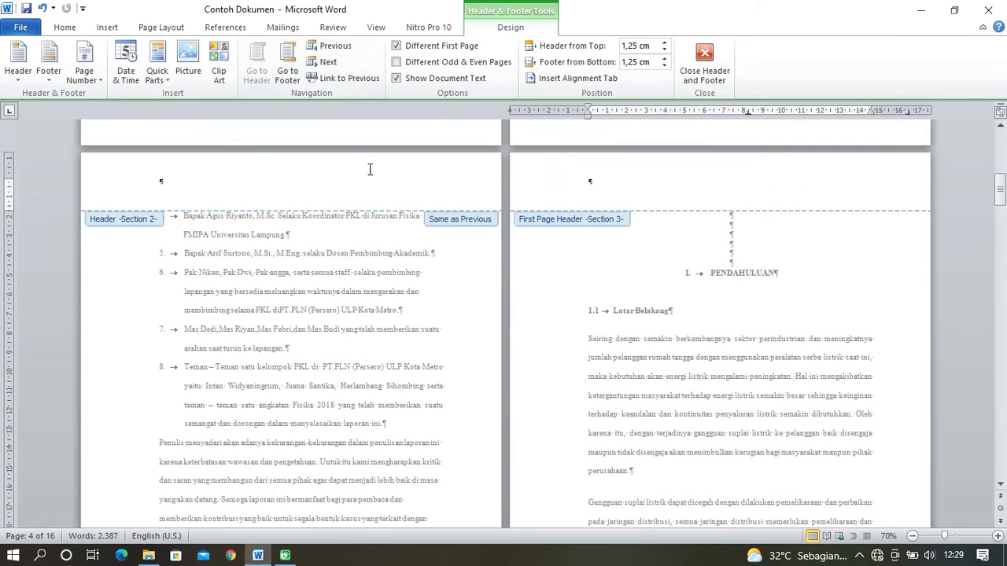
left_click(289, 76)
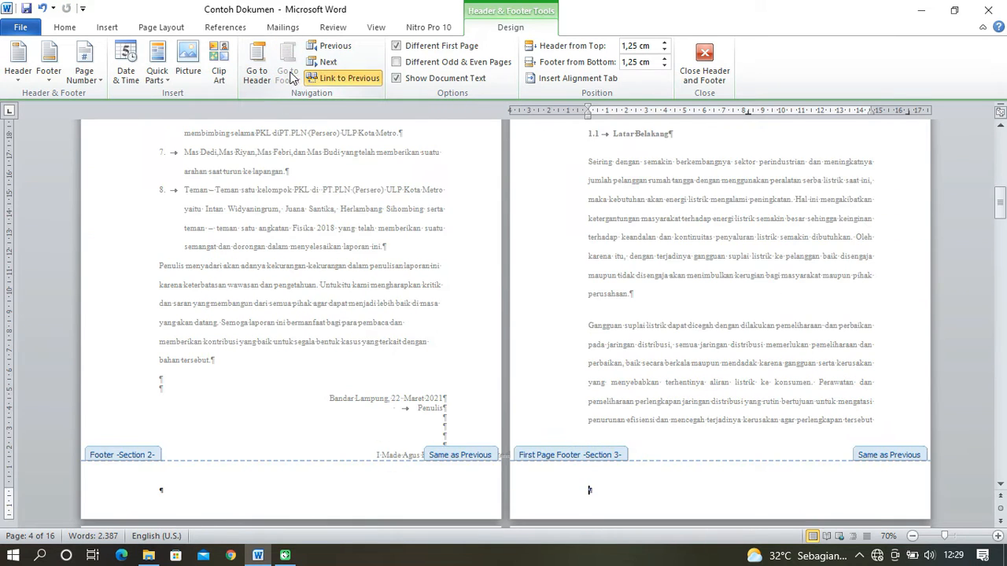
left_click(350, 78)
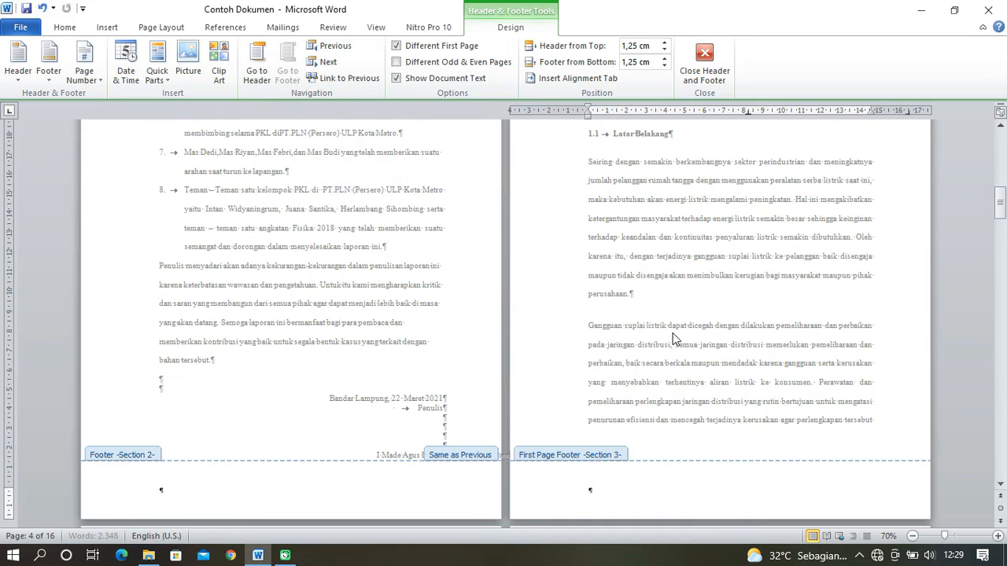
scroll(673, 332, "up", 3)
scroll(673, 338, "up", 2)
scroll(668, 302, "down", 9)
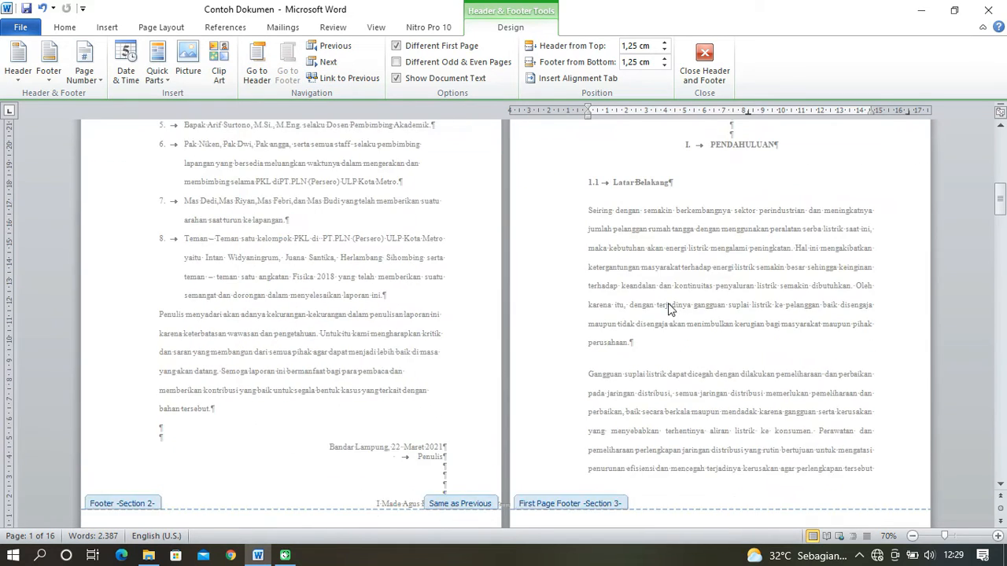
scroll(668, 303, "down", 15)
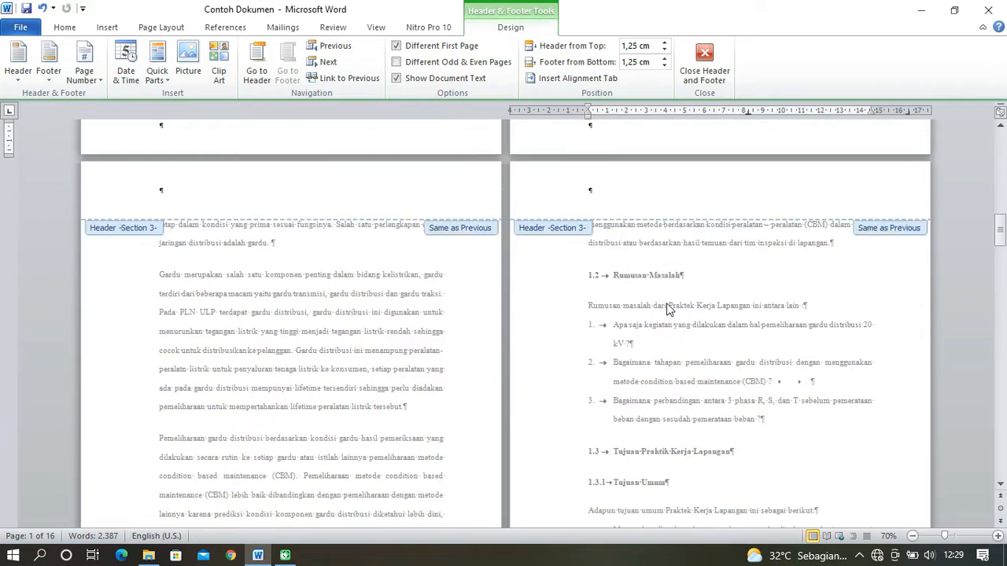
scroll(666, 303, "down", 3)
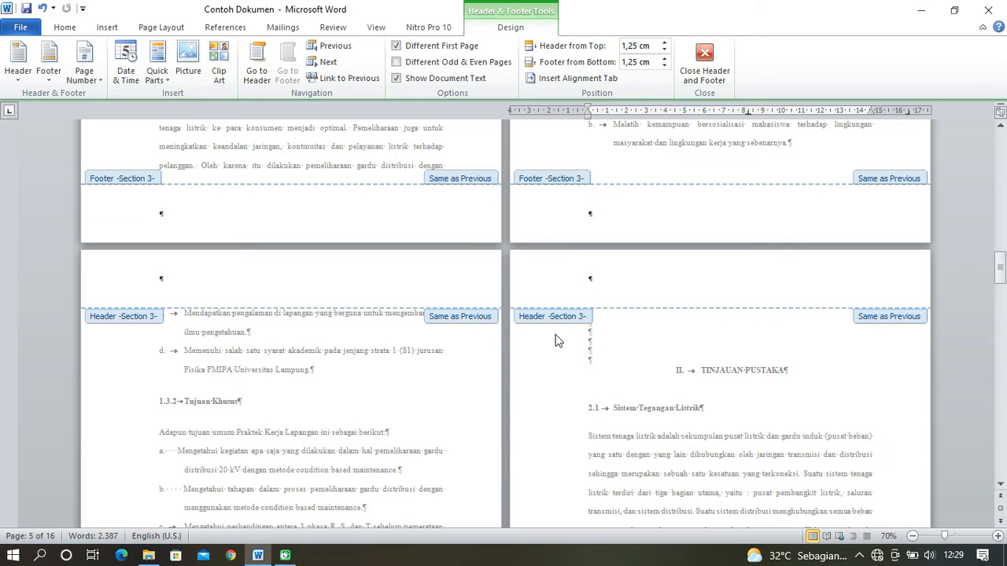
left_click(704, 59)
- Hide the formatting marks and insert a Next Page section break at the first blank line above the TINJAUAN PUSTAKA heading
scroll(678, 346, "down", 15)
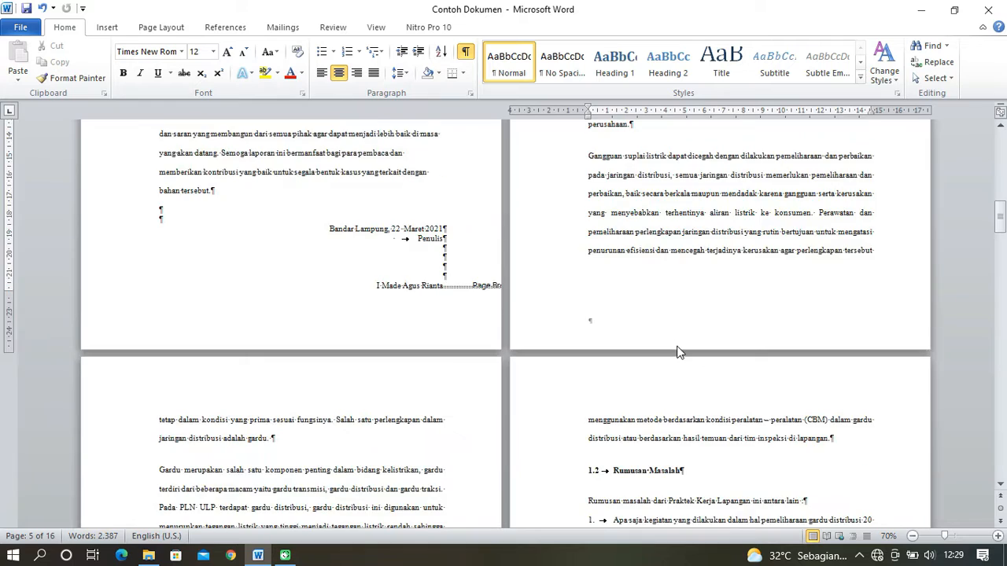
scroll(678, 344, "down", 3)
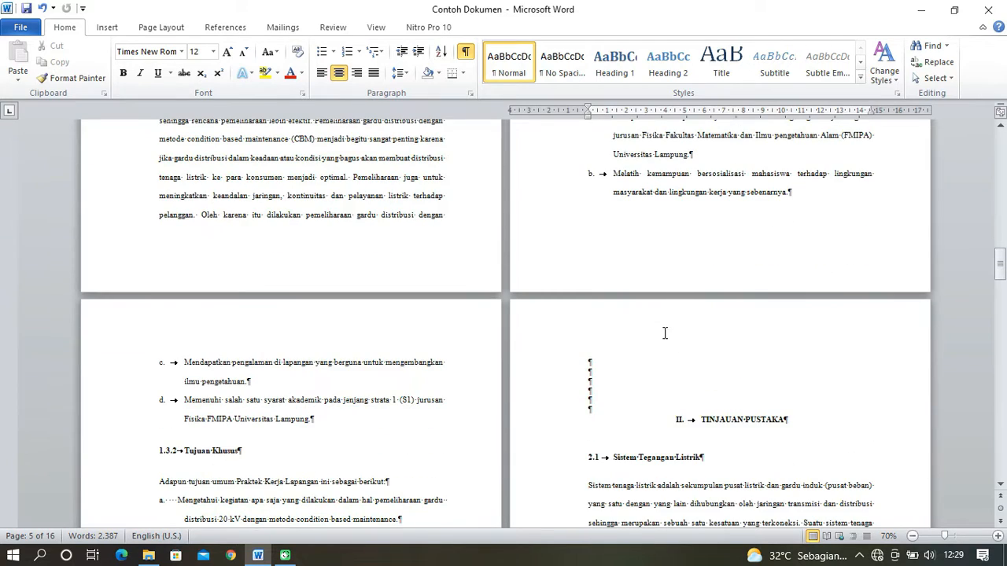
left_click(466, 51)
scroll(710, 450, "down", 1)
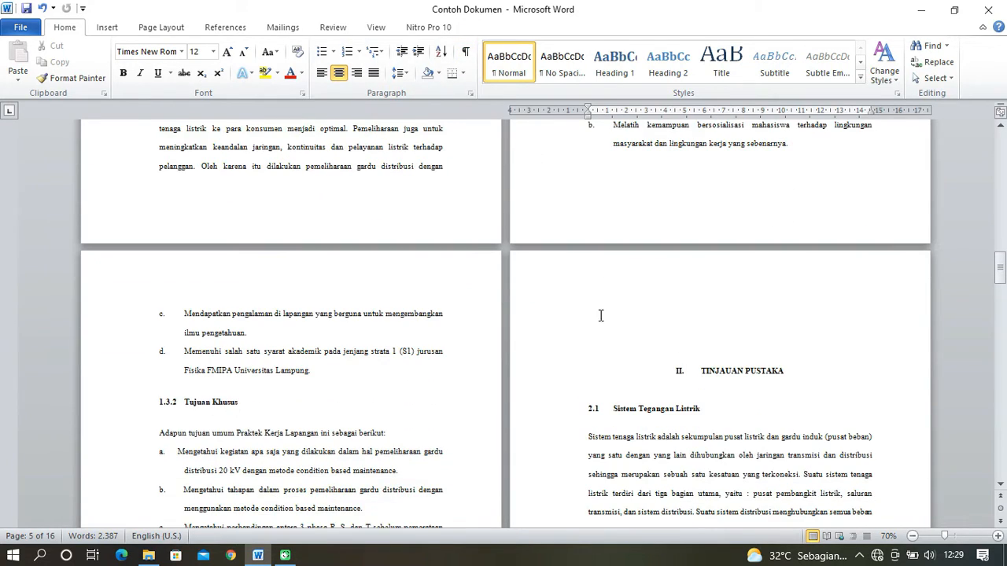
left_click(587, 297)
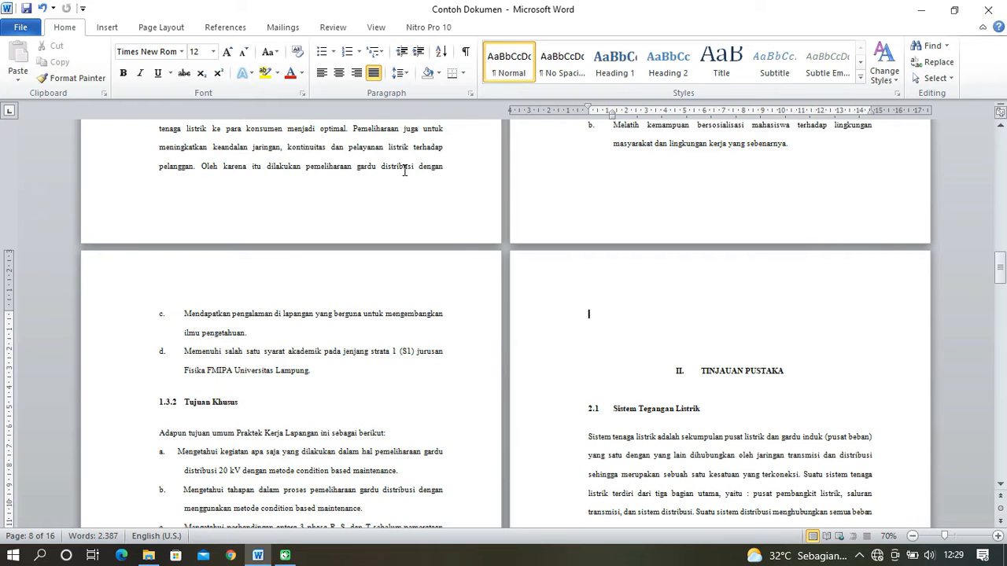
left_click(160, 28)
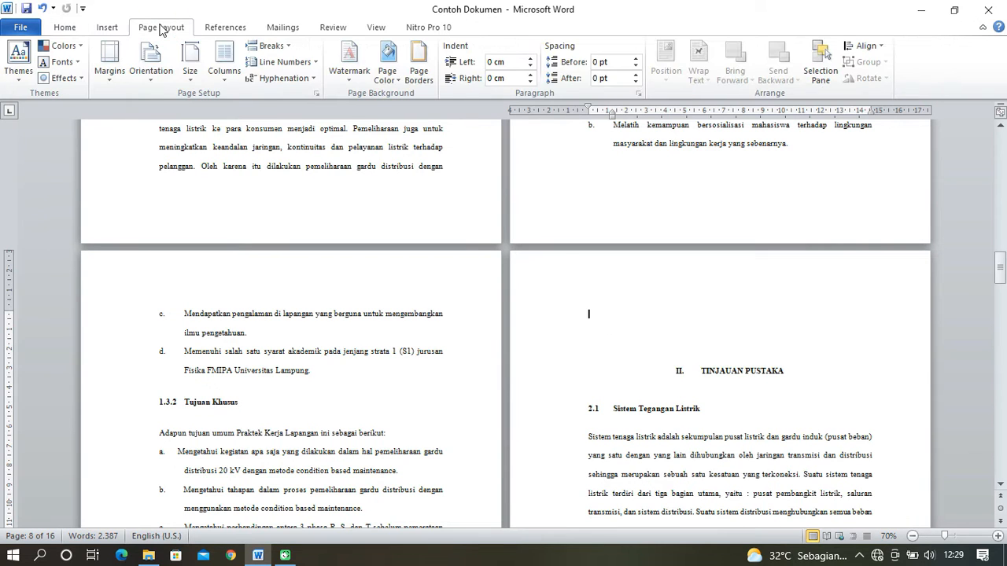
left_click(288, 48)
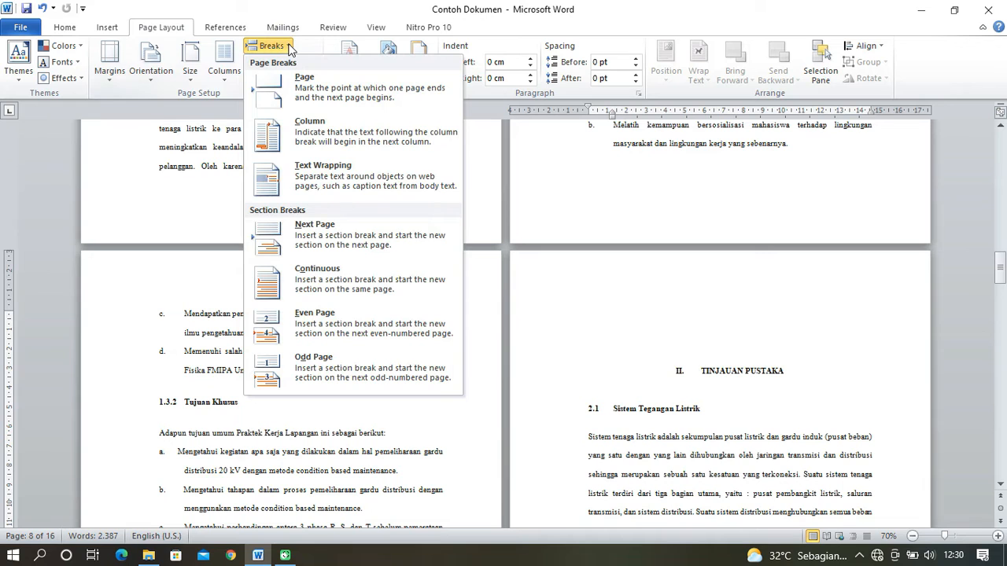
left_click(350, 232)
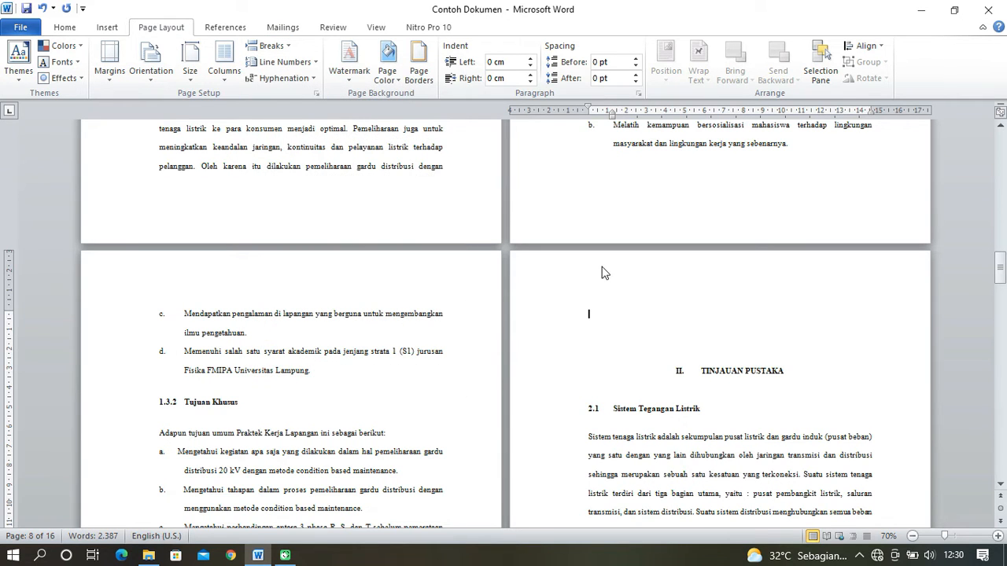
- Open the header on the TINJAUAN PUSTAKA page, check its header and footer section labels and link status, and close header editing
right_click(640, 284)
left_click(656, 297)
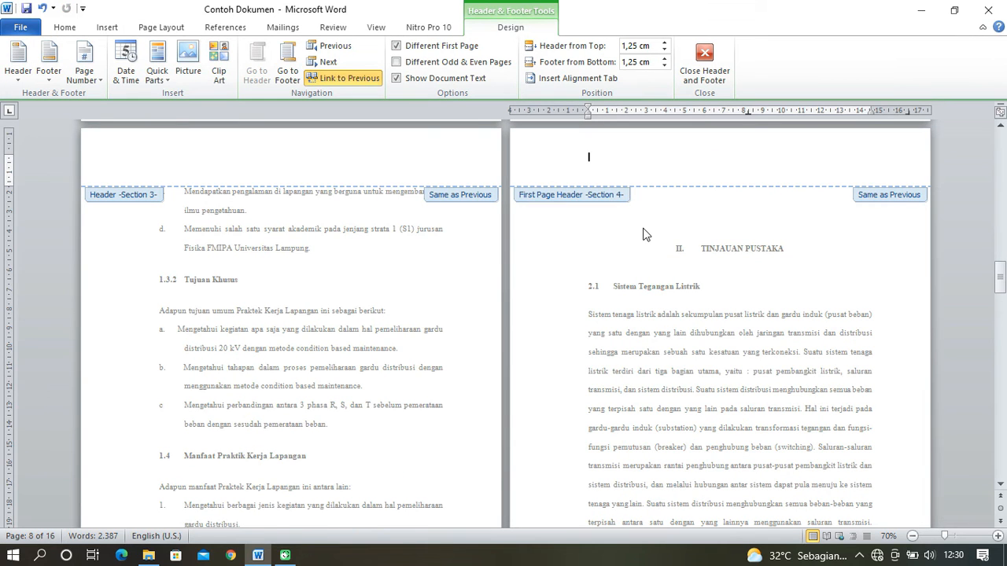
scroll(564, 244, "up", 1)
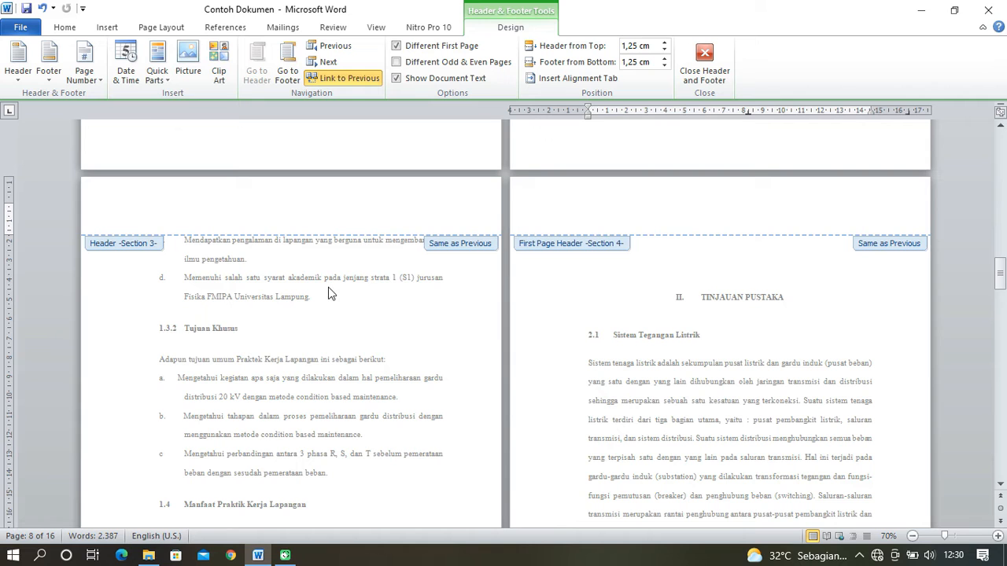
key("Down")
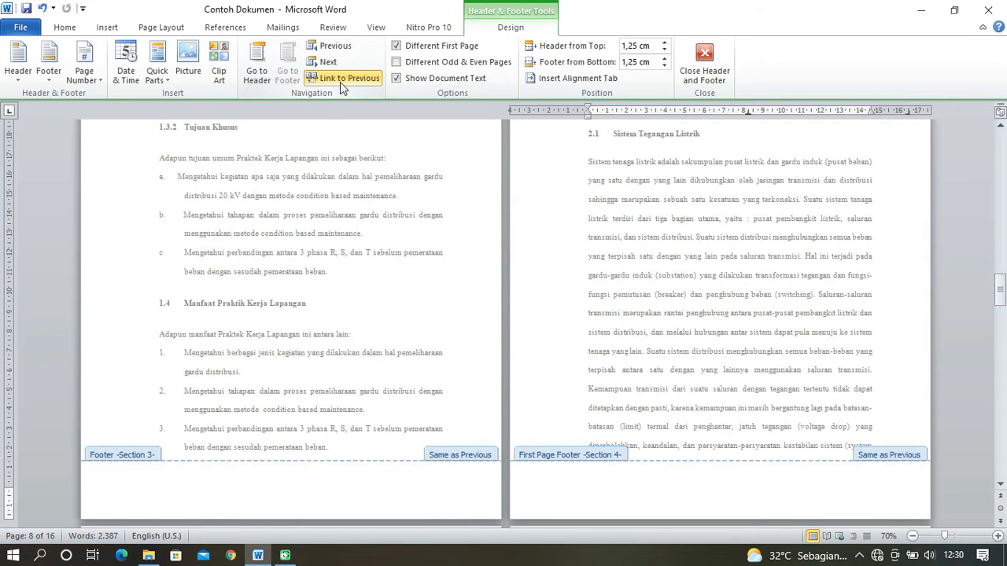
left_click(262, 73)
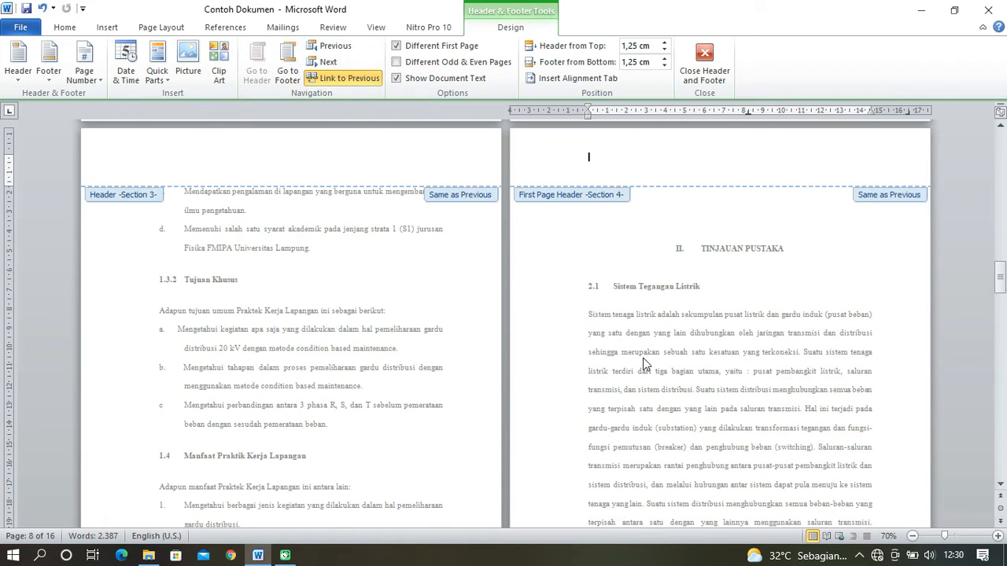
scroll(634, 354, "down", 5)
scroll(636, 277, "up", 6)
left_click(706, 81)
- Insert a Next Page section break at the blank line above the DAFTAR PUSTAKA heading
left_click(723, 272)
scroll(725, 338, "down", 2)
scroll(725, 338, "down", 6)
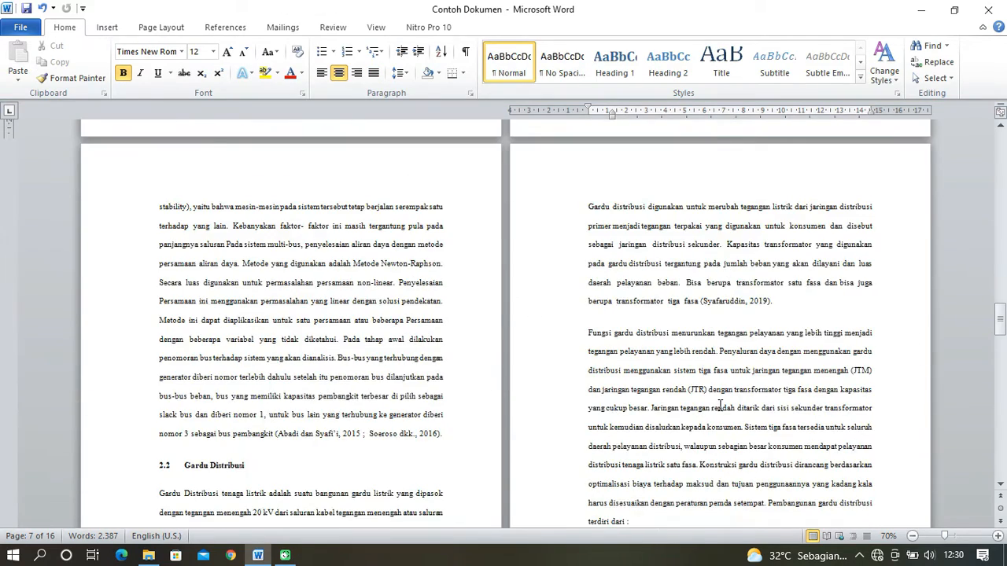
scroll(720, 405, "down", 12)
scroll(716, 399, "down", 6)
left_click(686, 318)
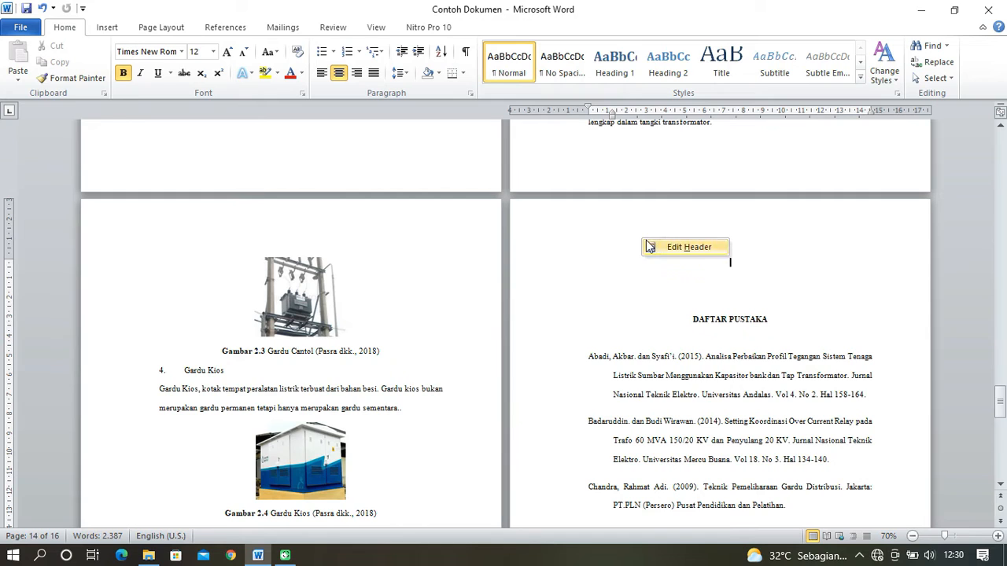
left_click(706, 276)
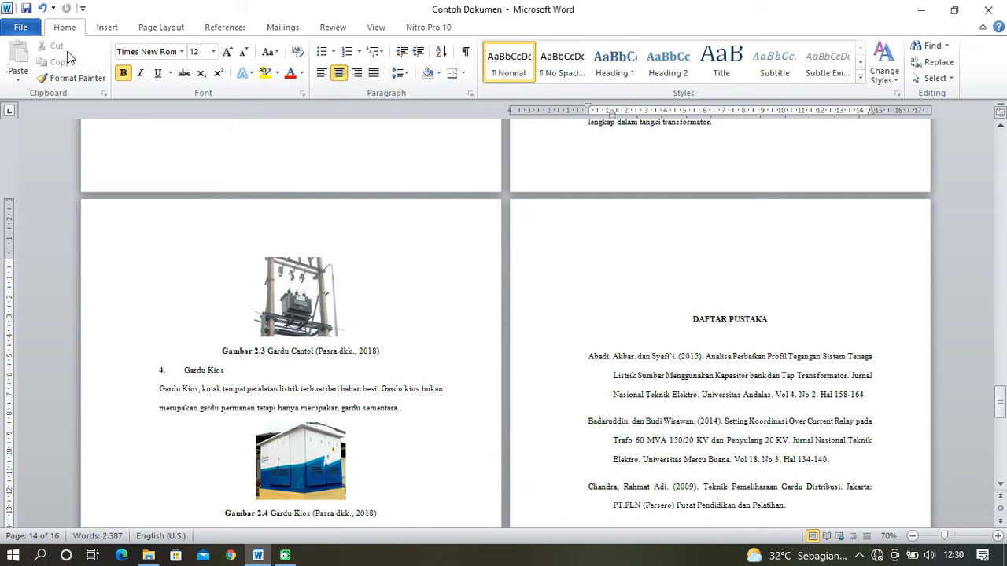
left_click(165, 28)
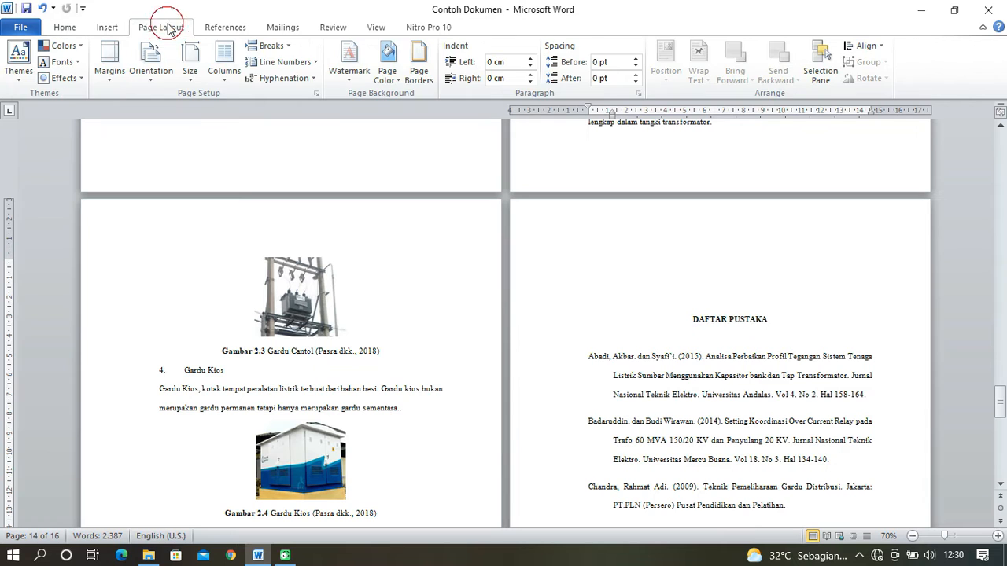
left_click(275, 46)
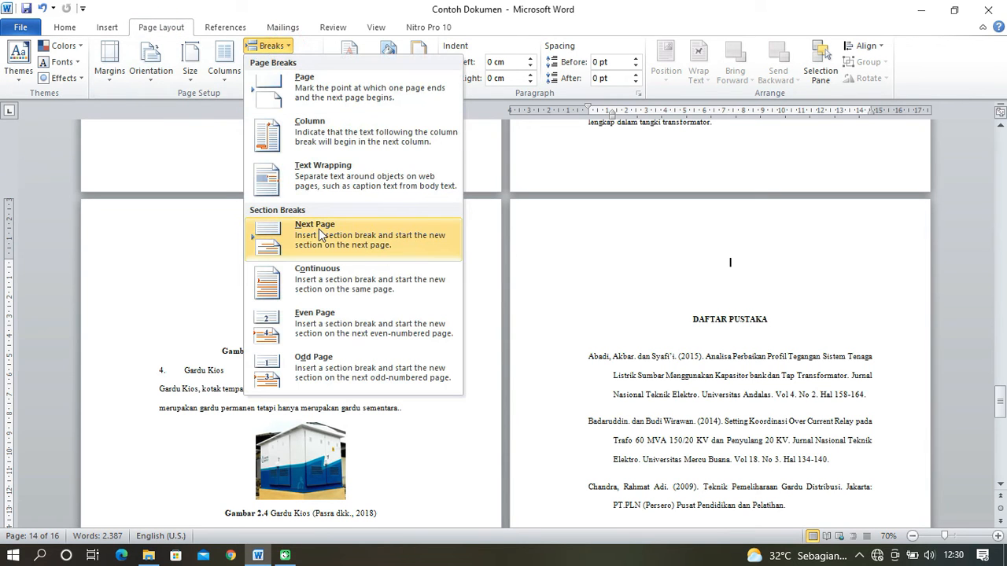
left_click(344, 236)
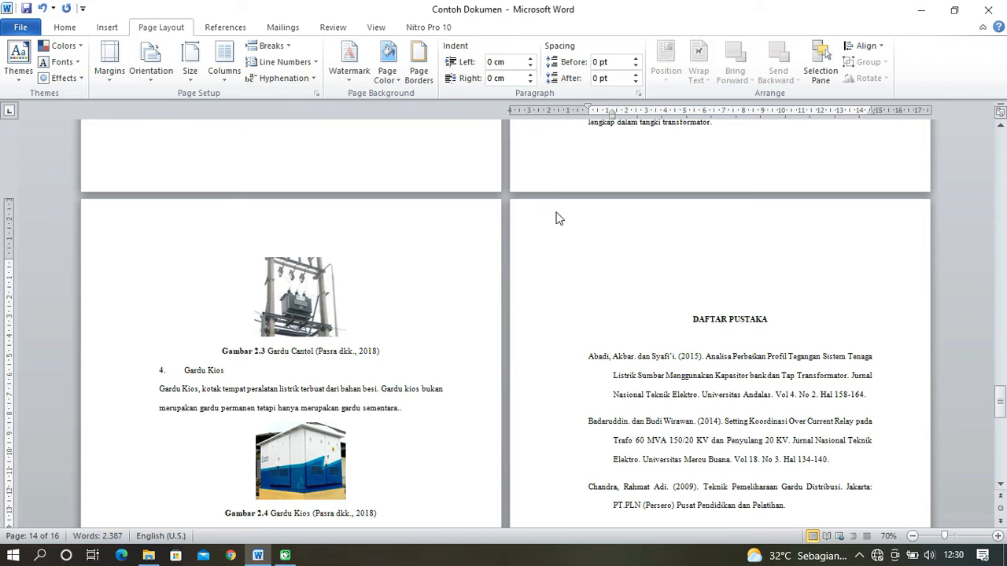
- Open the DAFTAR PUSTAKA page's header, disable Different First Page for its section and unlink the header from the previous section
right_click(637, 230)
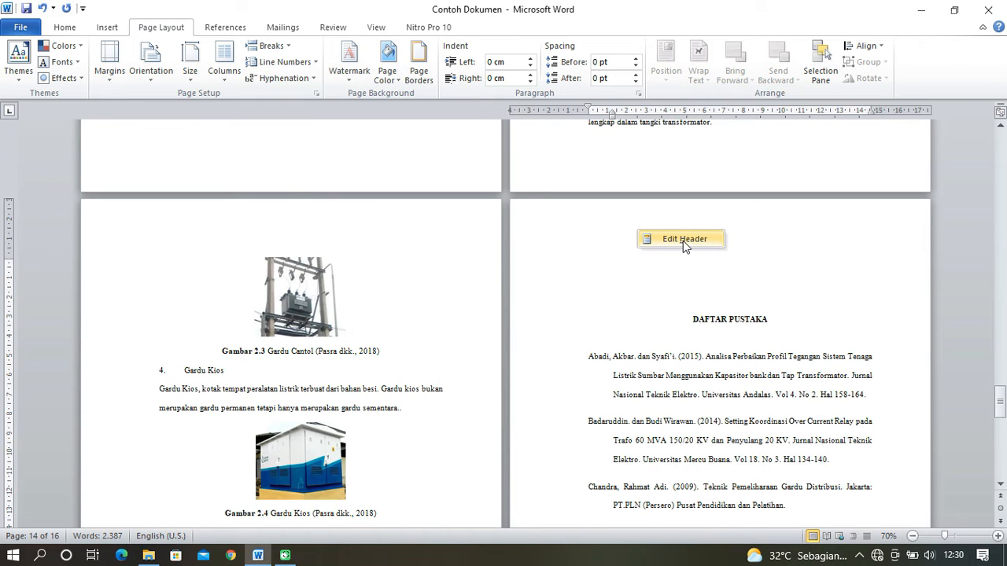
left_click(682, 241)
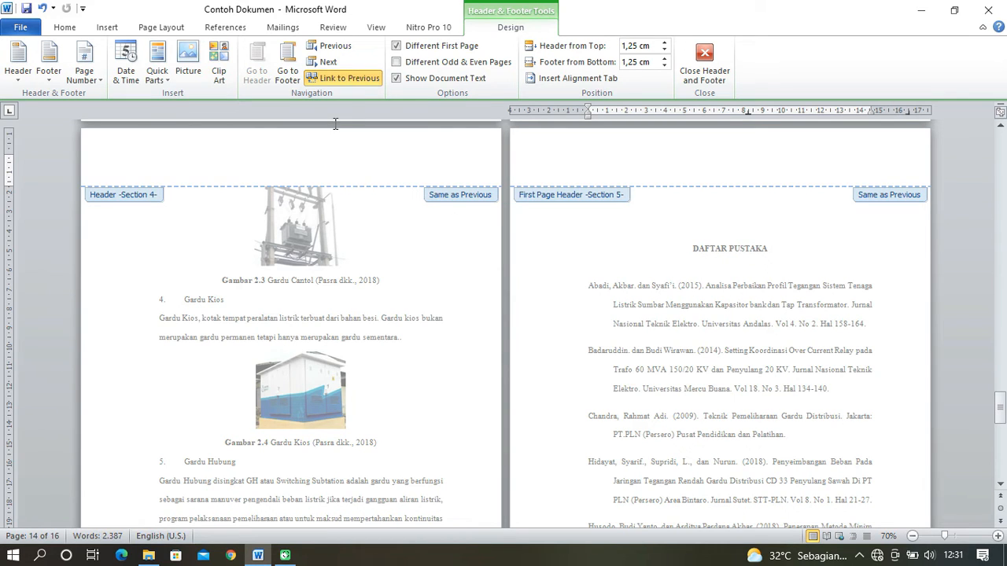
left_click(350, 78)
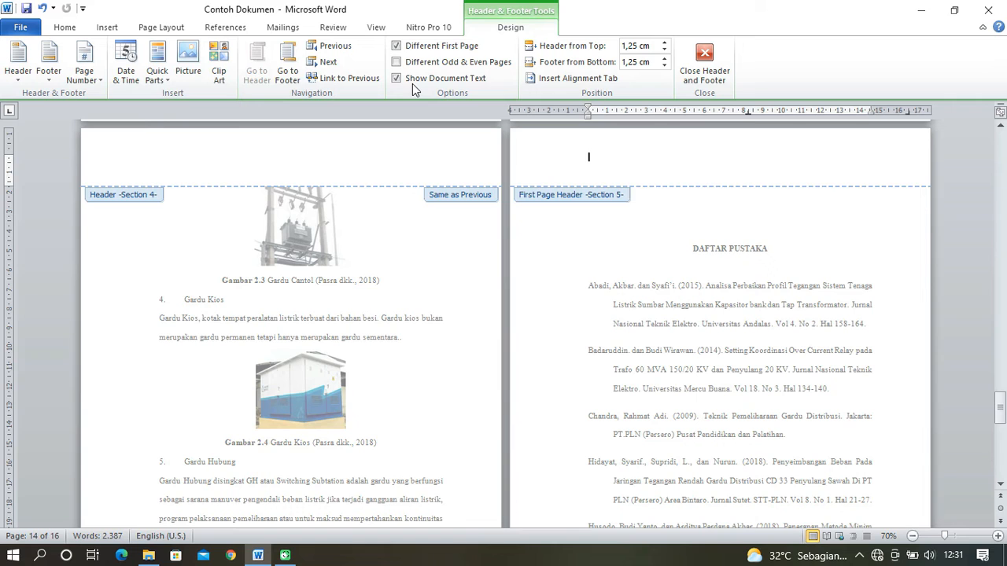
left_click(396, 46)
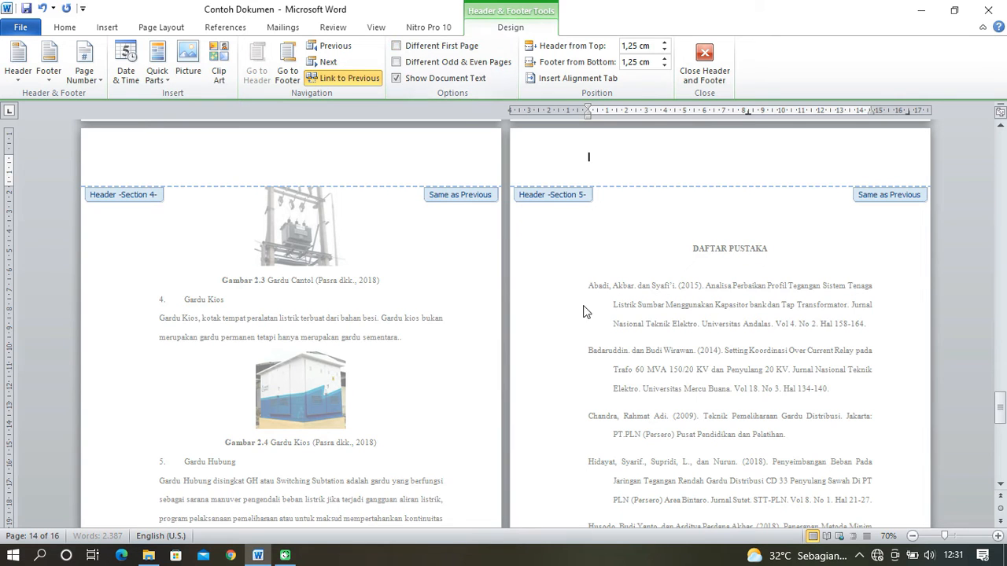
left_click(340, 80)
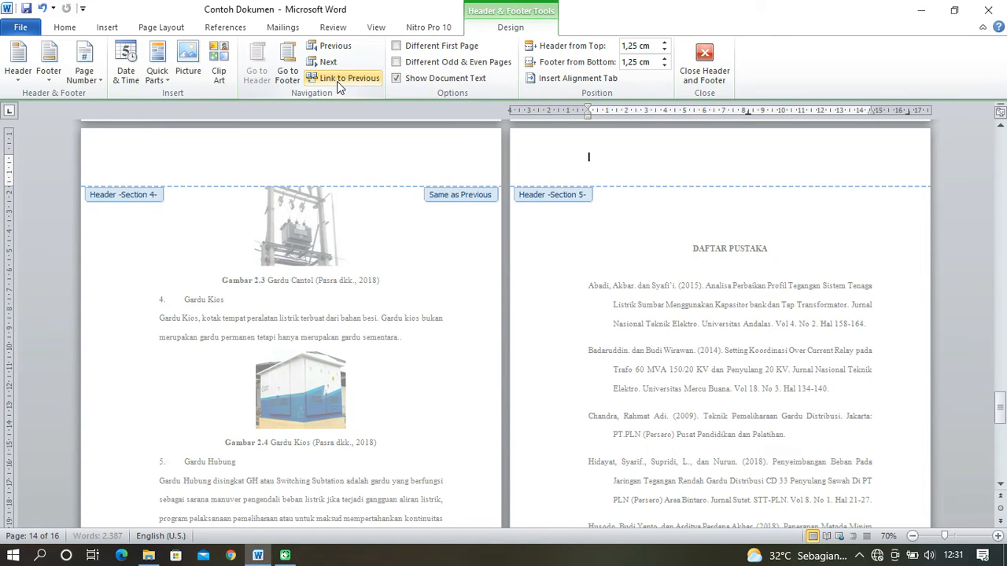
- Unlink the DAFTAR PUSTAKA section's footer from the previous section and close header and footer editing
left_click(285, 73)
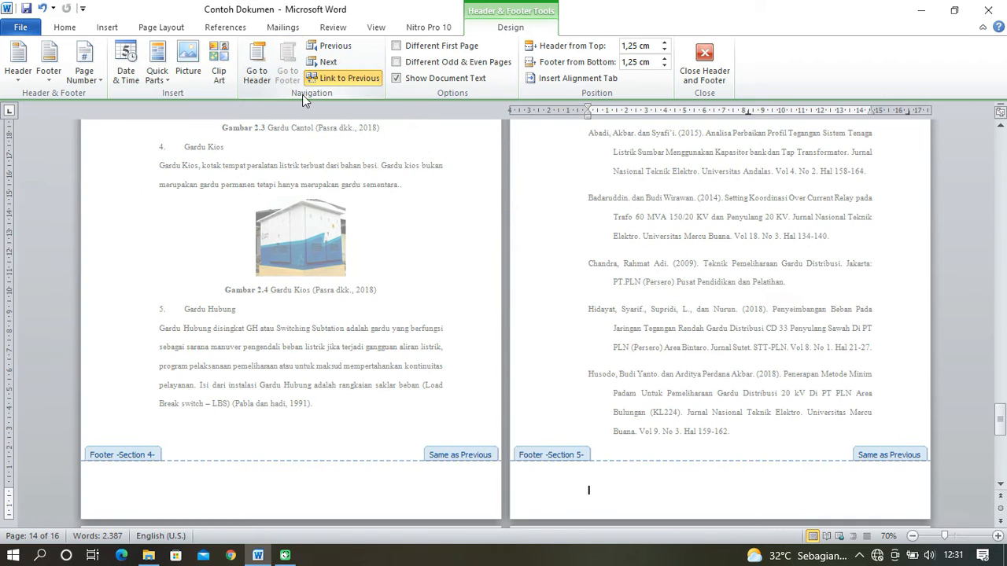
left_click(345, 78)
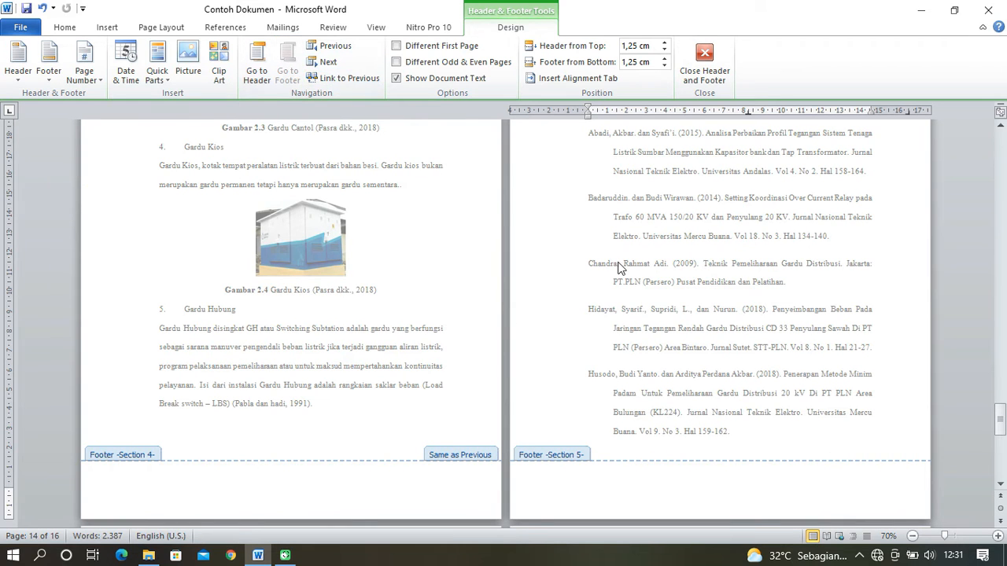
left_click(704, 59)
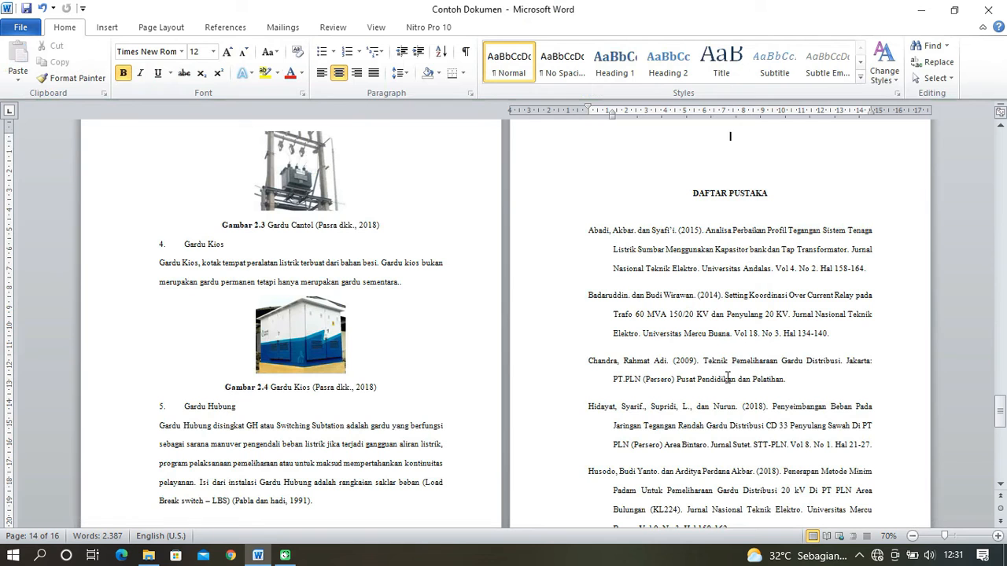
- Reopen the DAFTAR PUSTAKA header and check the header and footer section labels on its pages and the preceding chapter's pages
right_click(731, 162)
left_click(766, 173)
scroll(748, 298, "down", 12)
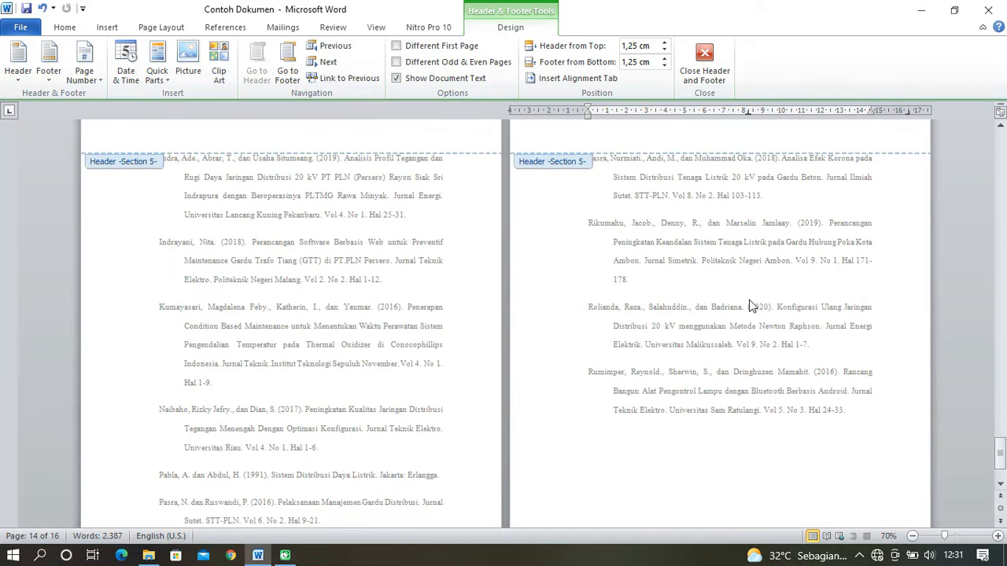
scroll(749, 305, "down", 3)
scroll(748, 305, "up", 8)
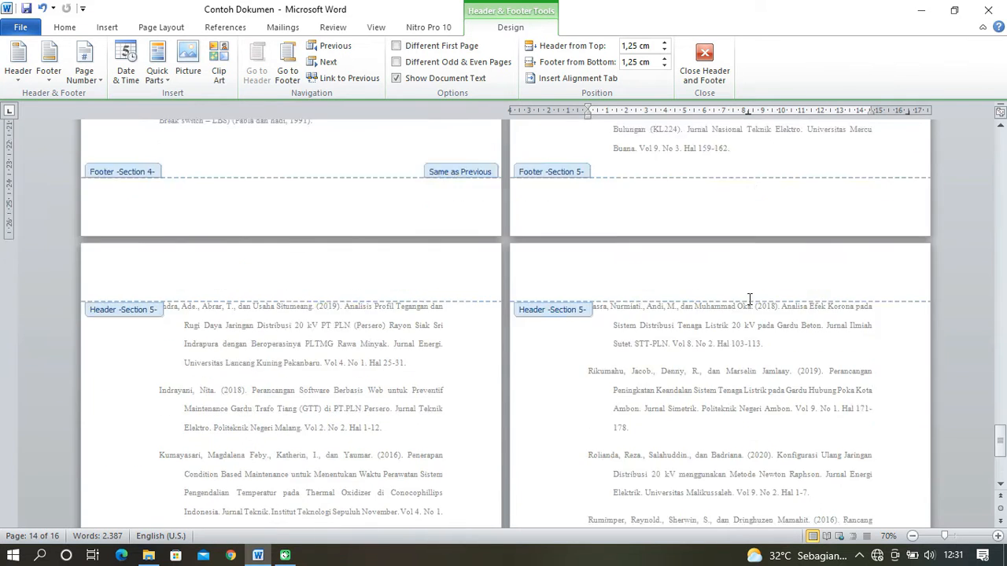
scroll(748, 305, "up", 12)
scroll(749, 299, "up", 15)
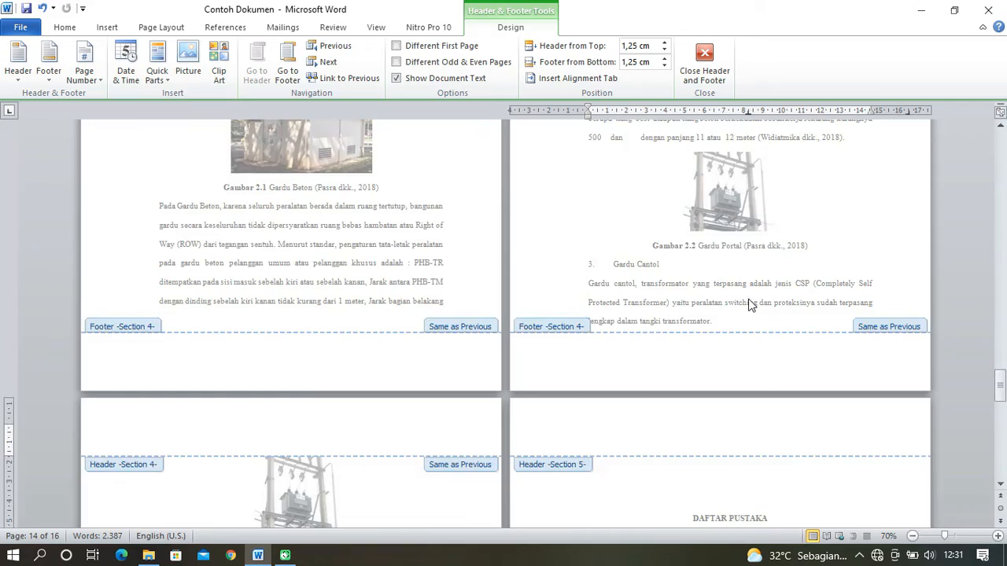
- Check the header and footer section labels from the chapter pages back to the cover and KATA PENGANTAR, and close header and footer editing
scroll(852, 324, "up", 15)
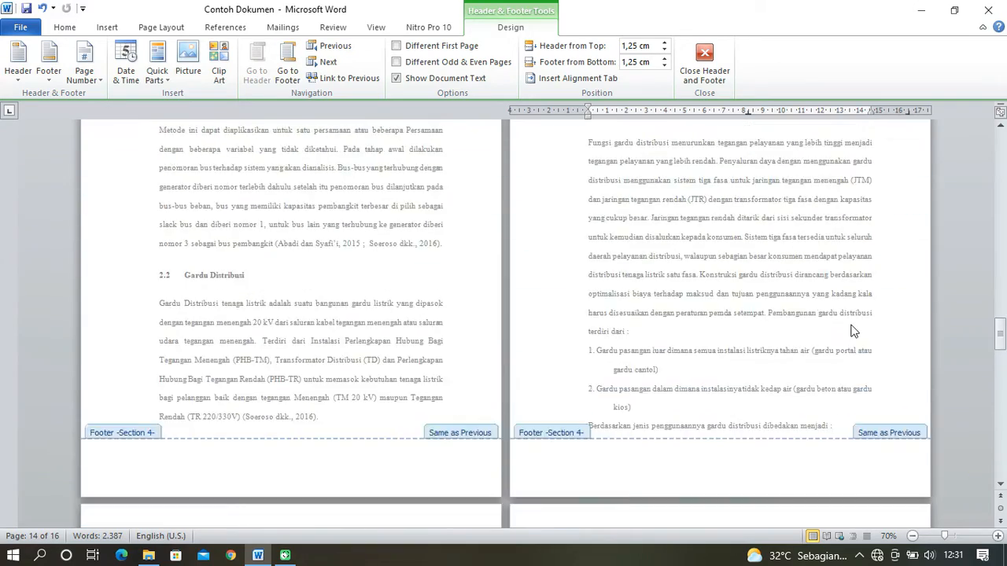
scroll(851, 323, "up", 15)
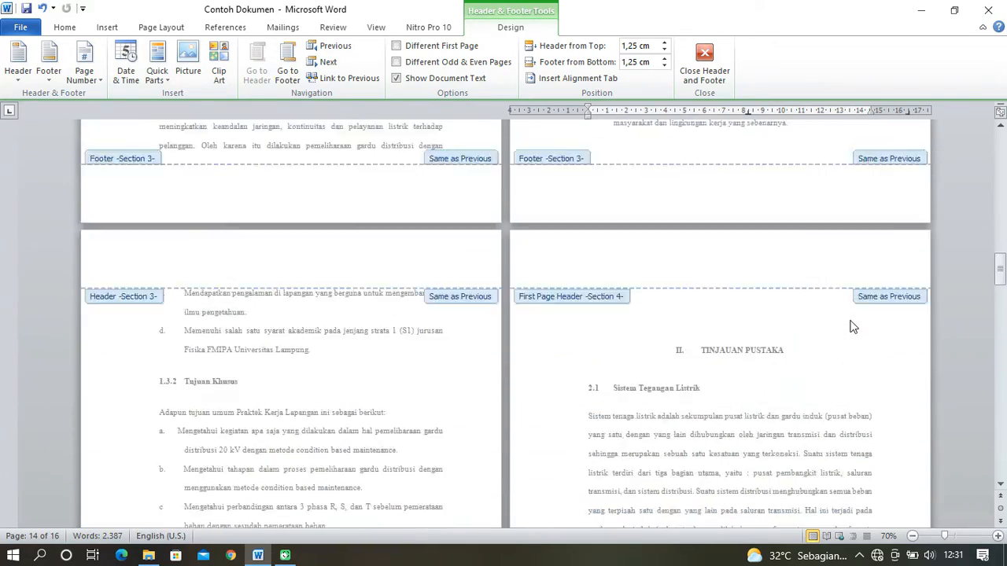
scroll(851, 320, "up", 15)
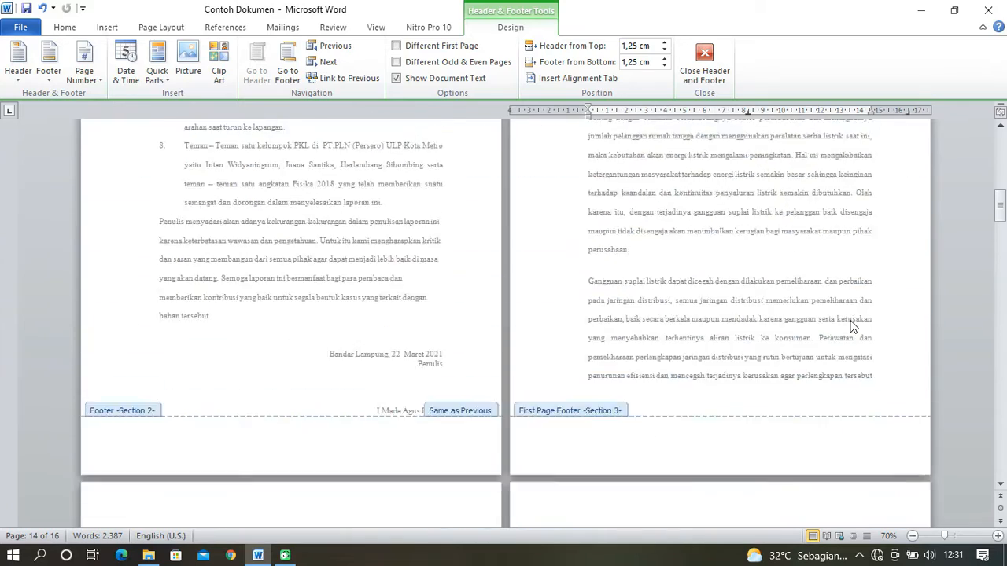
scroll(852, 326, "up", 2)
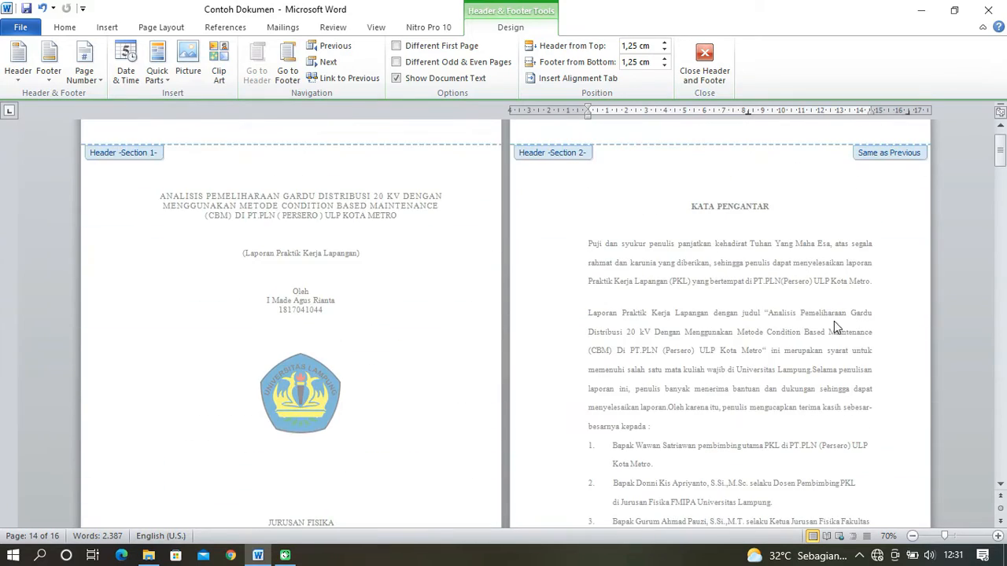
scroll(304, 330, "down", 2)
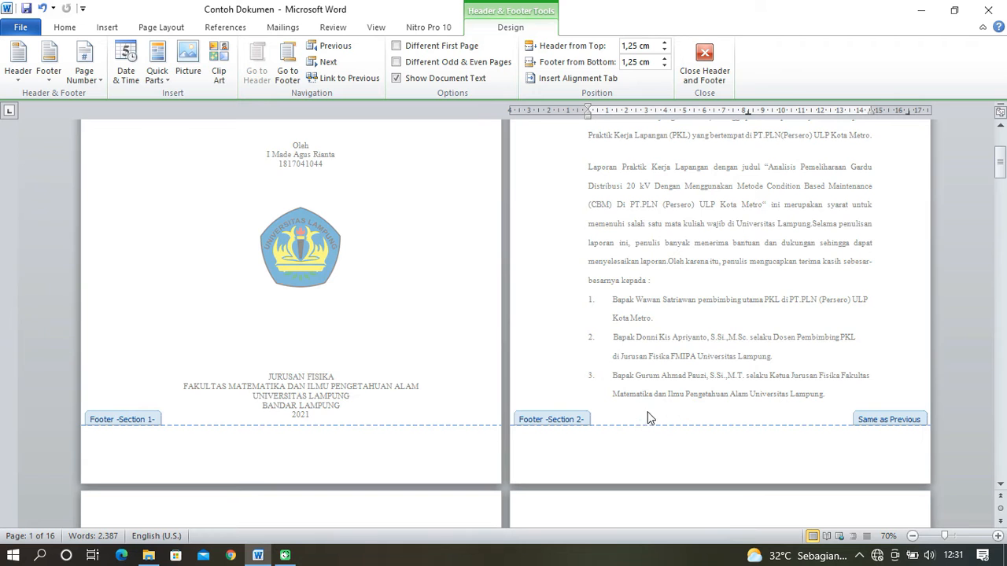
scroll(739, 354, "up", 3)
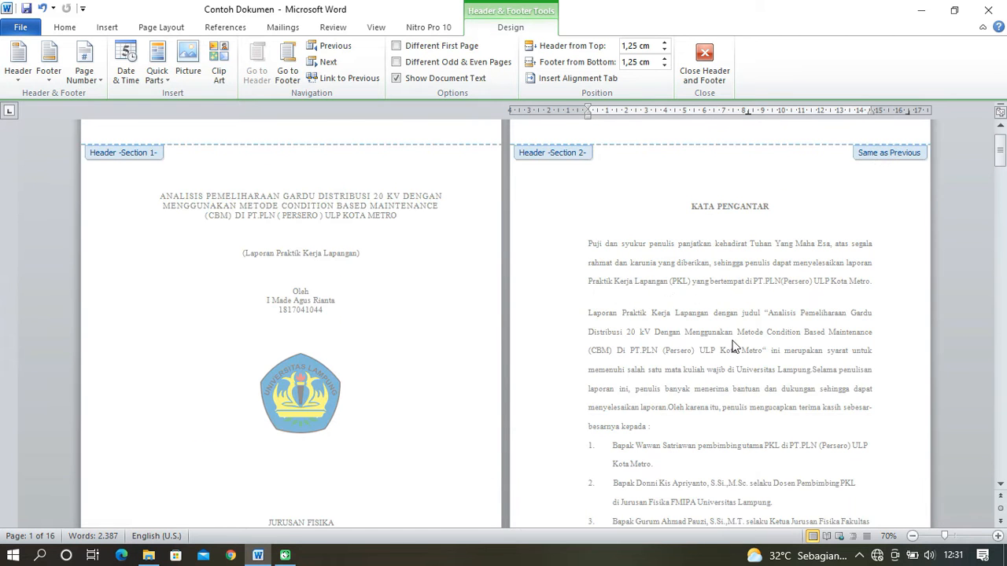
scroll(647, 270, "up", 1)
left_click(704, 63)
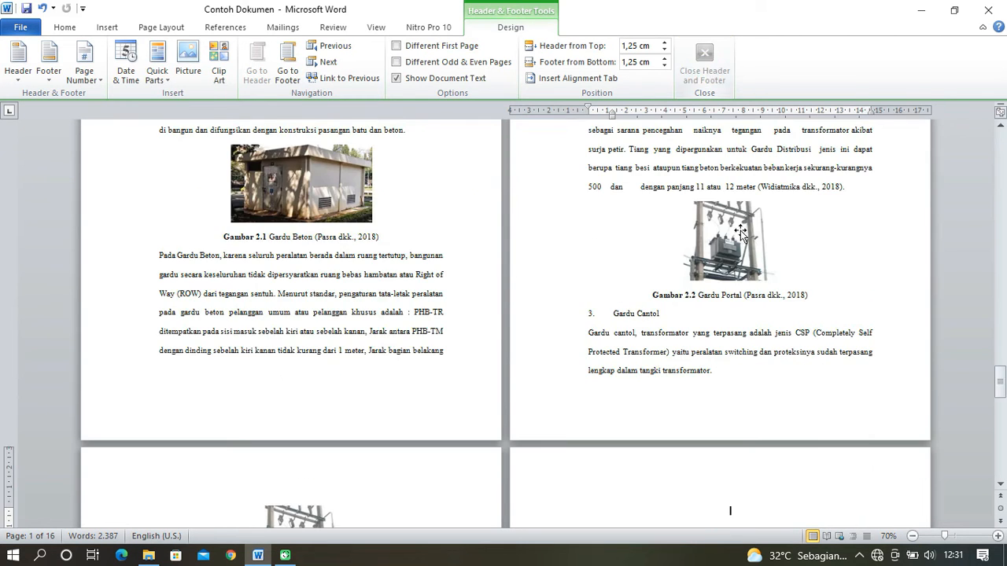
- Insert a Plain Number 2 page number at the bottom of the KATA PENGANTAR page
scroll(718, 242, "up", 6)
left_click_drag(1000, 368, 1003, 142)
left_click(684, 248)
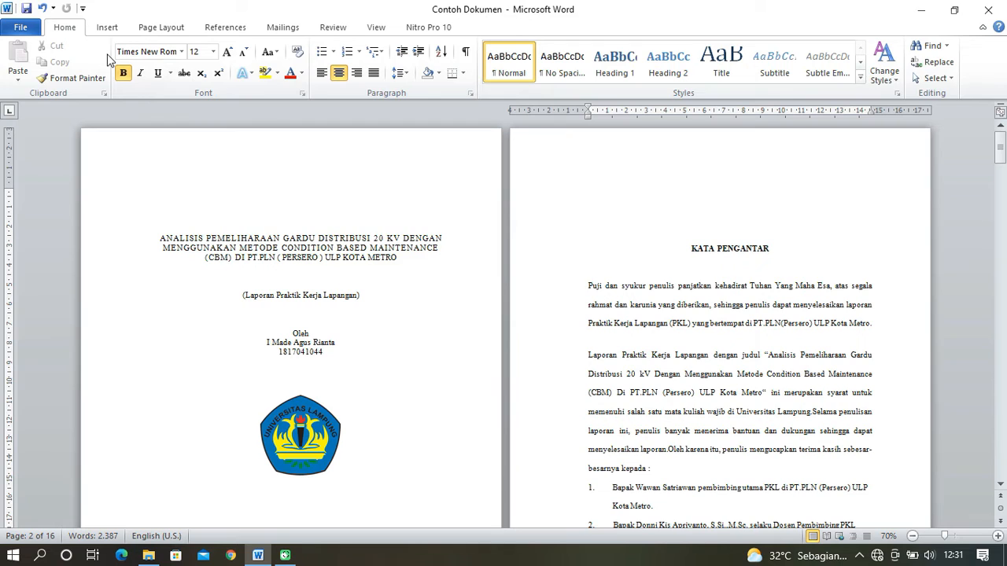
left_click(107, 27)
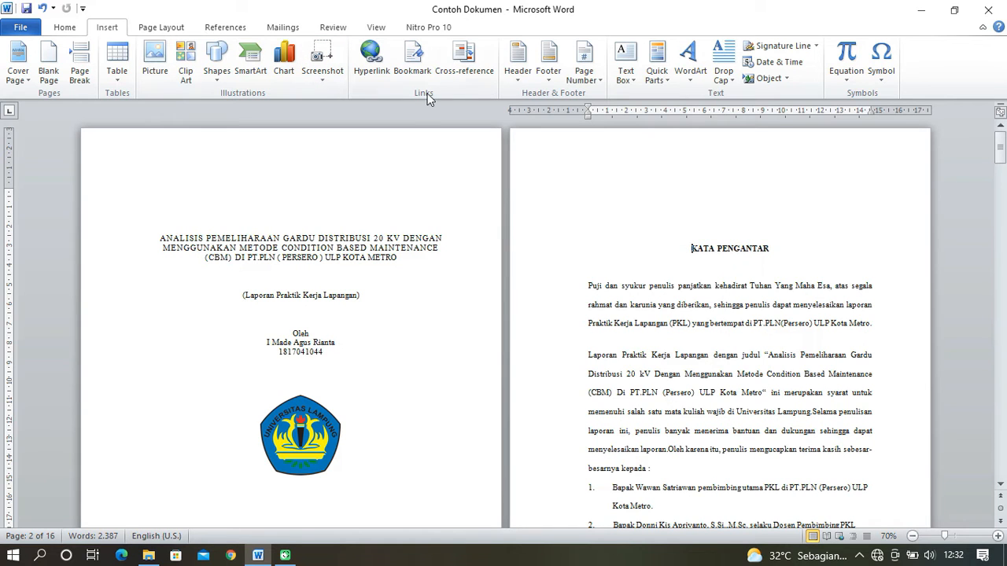
left_click(601, 82)
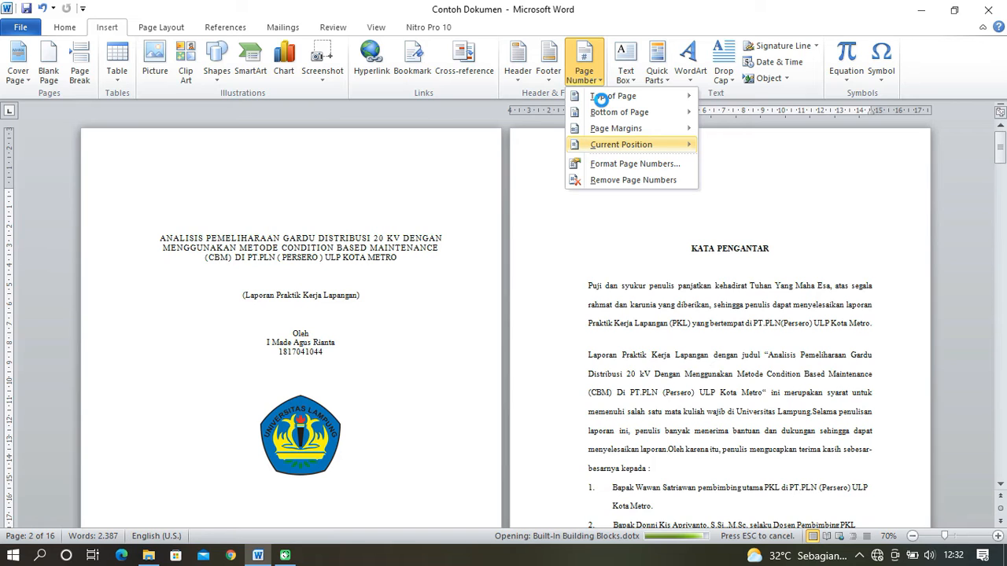
mouse_move(629, 111)
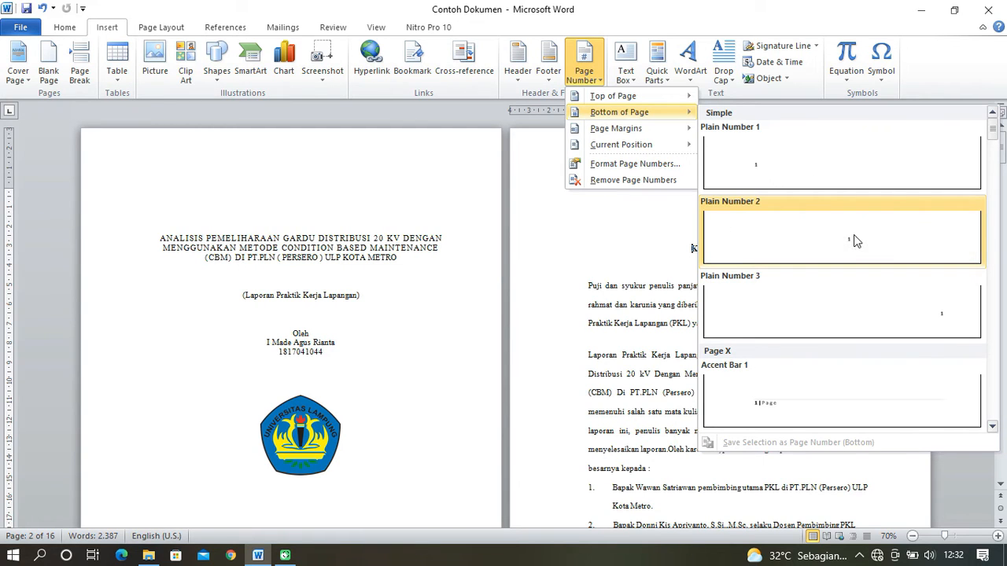
left_click(851, 244)
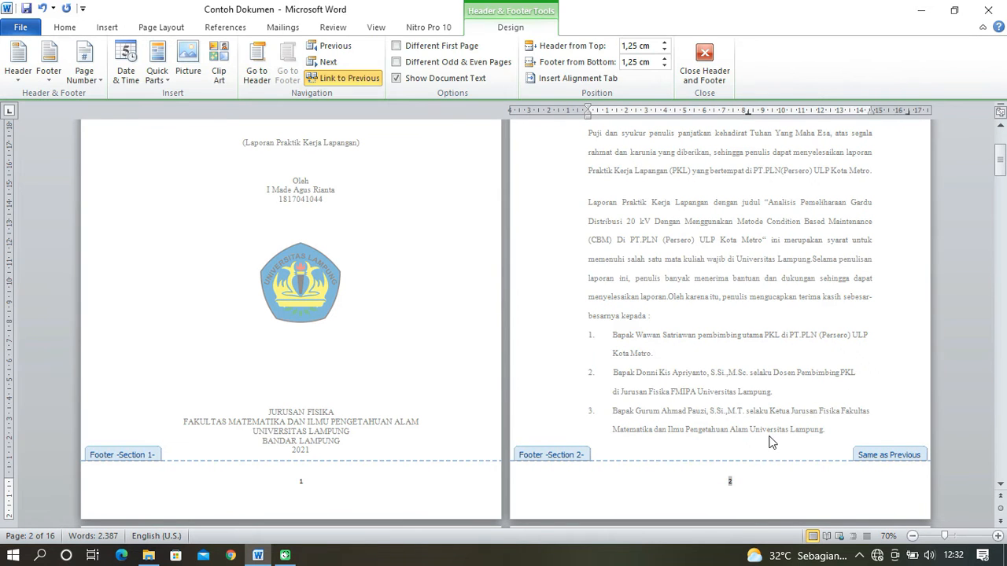
- Unlink the KATA PENGANTAR section's footer and header from the previous section
scroll(771, 441, "down", 1)
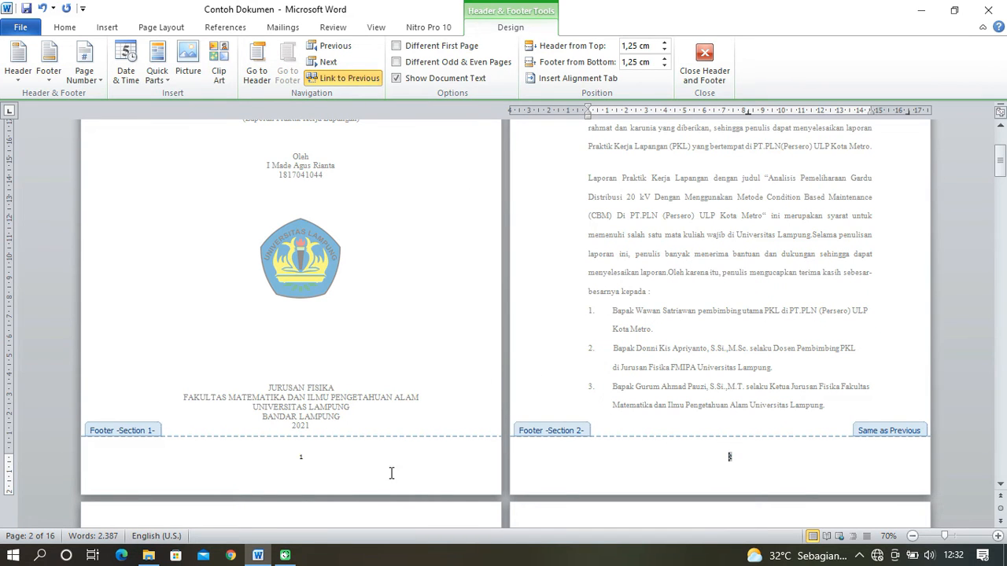
left_click(354, 82)
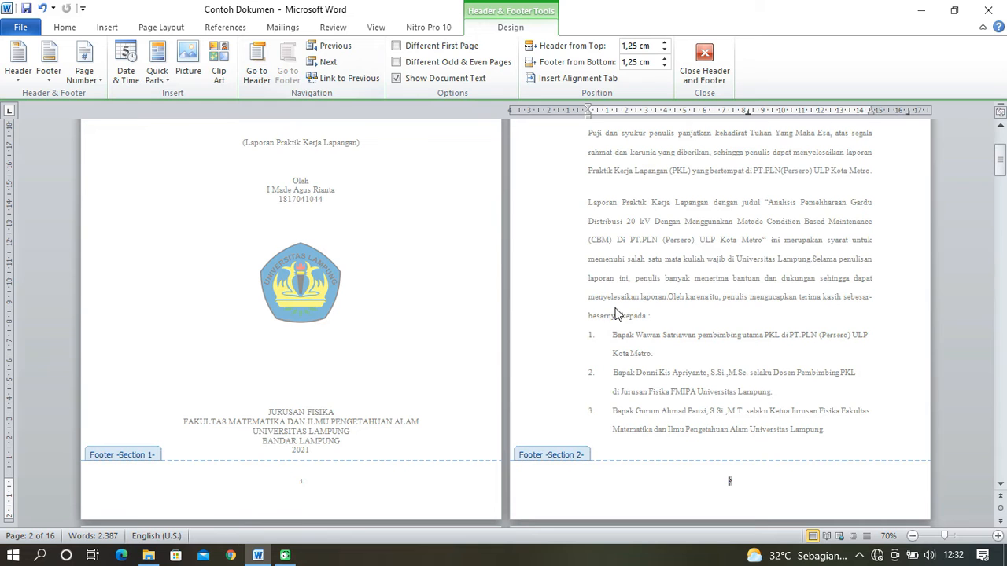
left_click(258, 75)
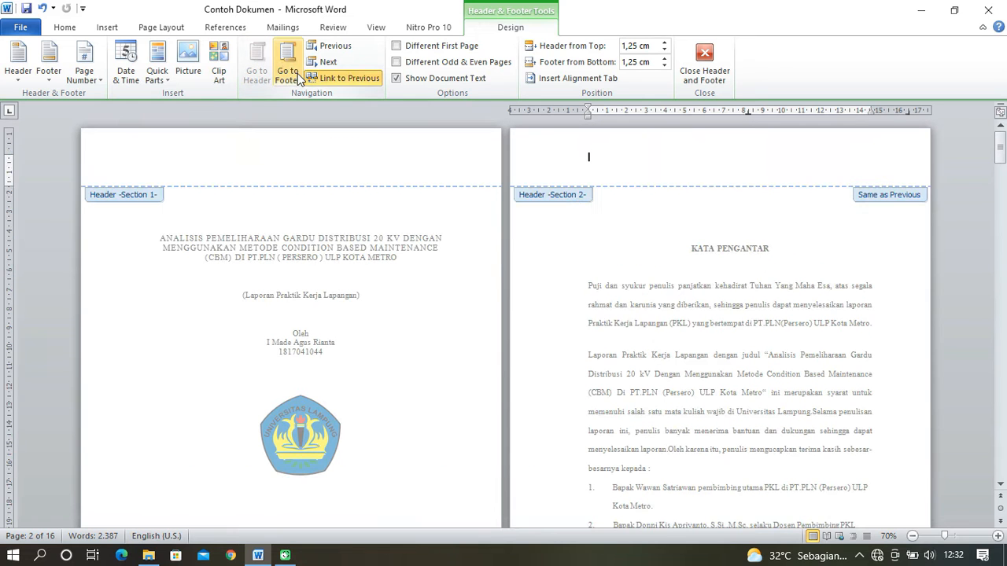
left_click(341, 79)
- Compare the headers and footers of the cover and KATA PENGANTAR pages, examining their page numbers and link to the previous section
scroll(631, 271, "down", 5)
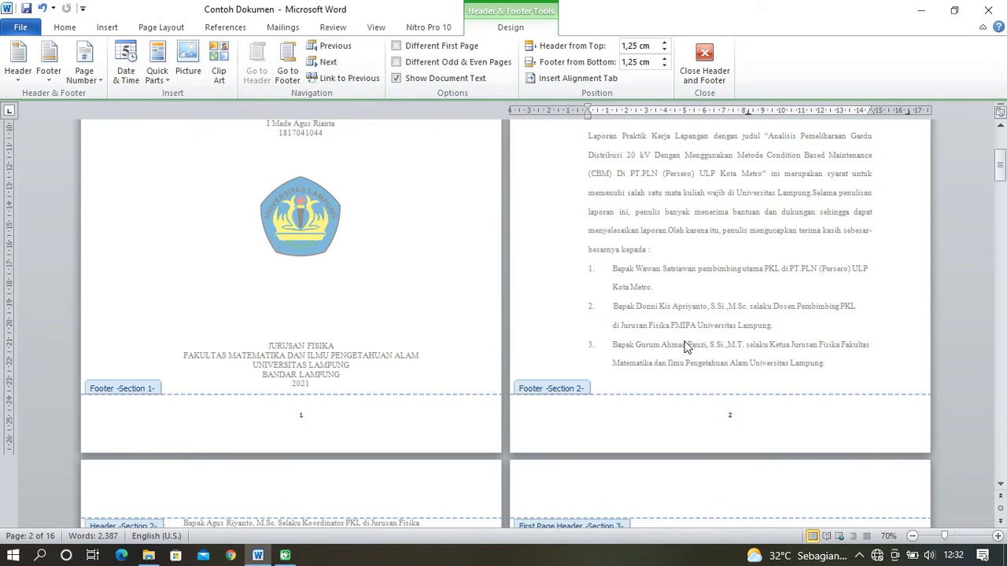
left_click(724, 413)
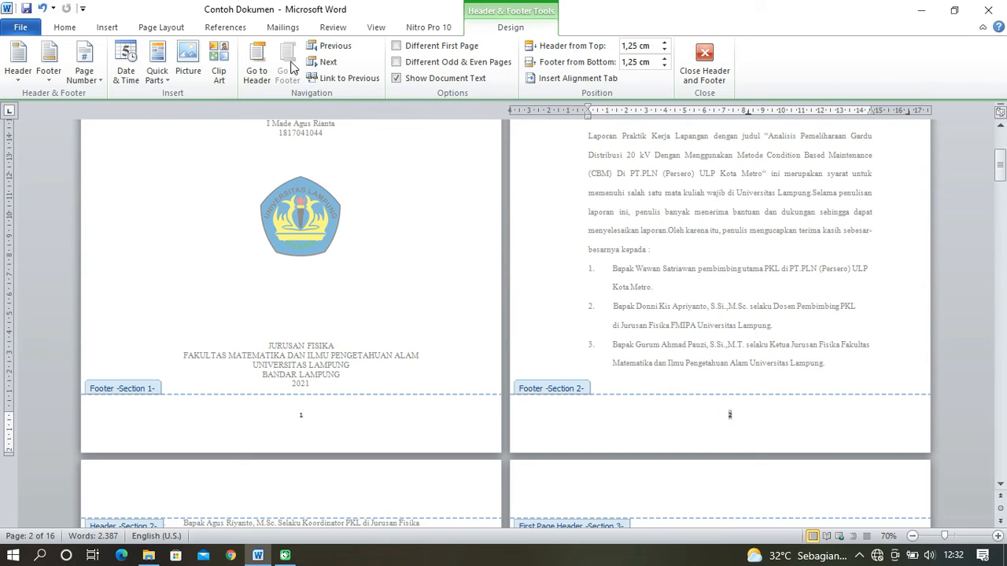
left_click(256, 67)
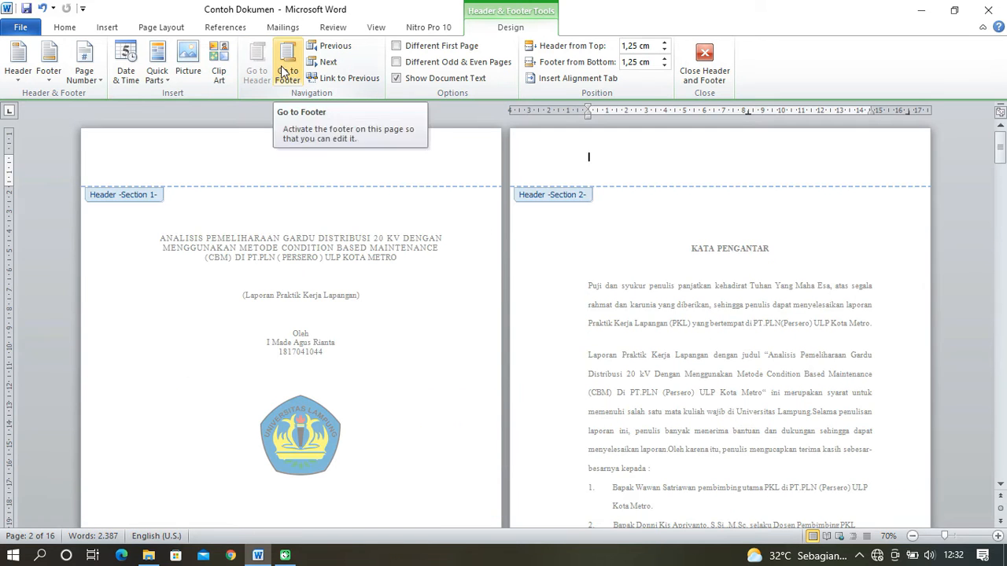
left_click(284, 71)
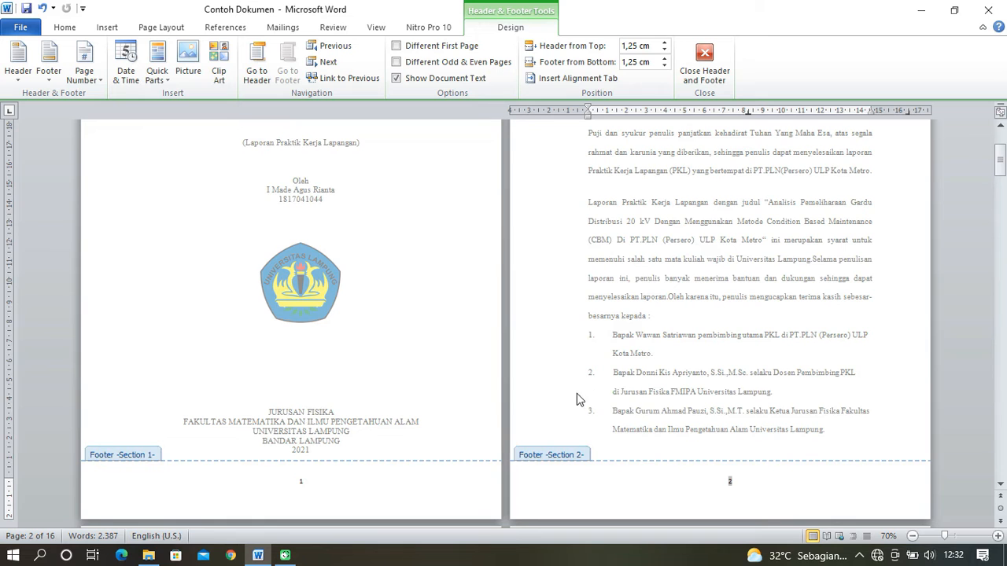
scroll(488, 379, "up", 3)
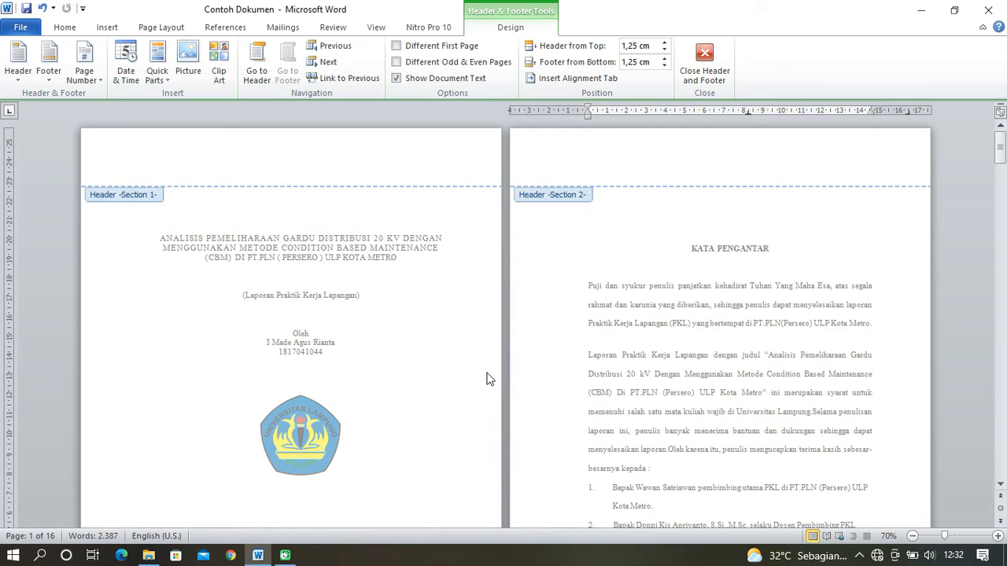
scroll(488, 378, "down", 4)
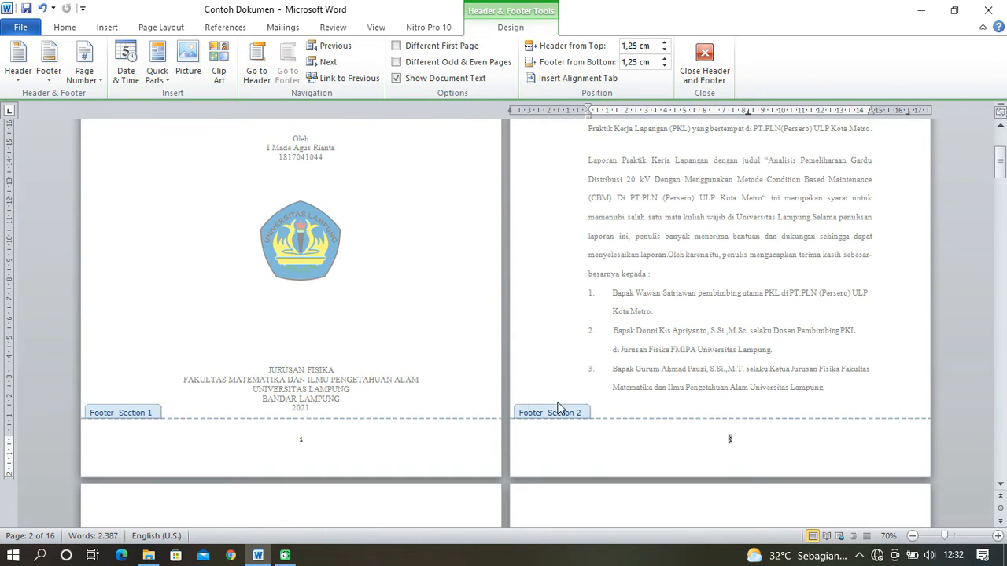
left_click(314, 438)
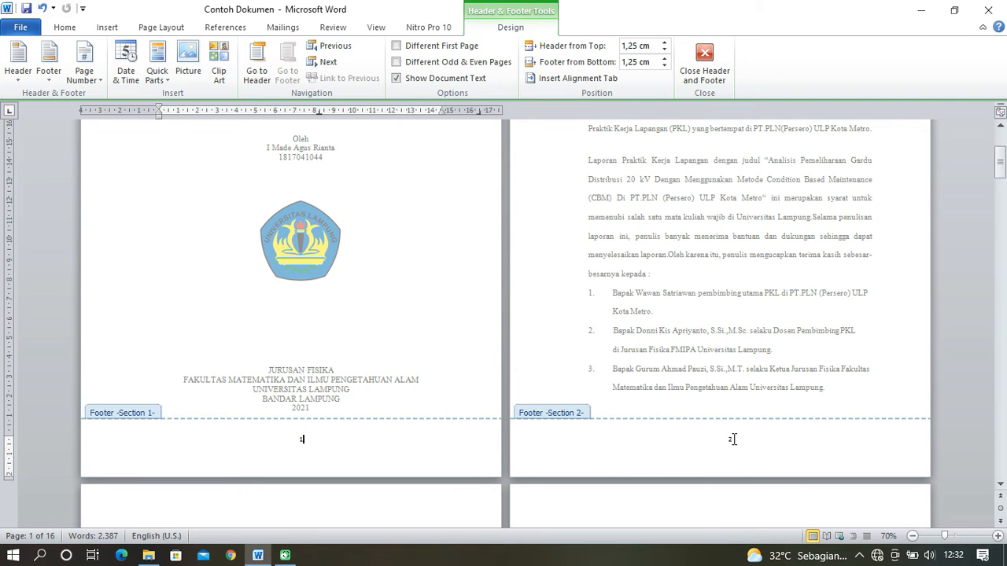
left_click(725, 438)
scroll(734, 421, "up", 4)
scroll(708, 413, "down", 5)
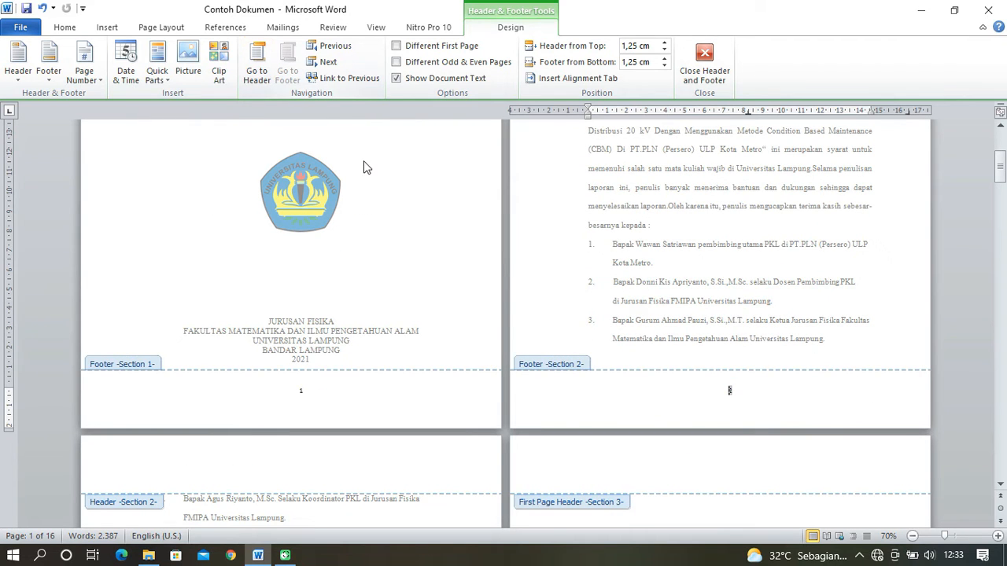
left_click(254, 69)
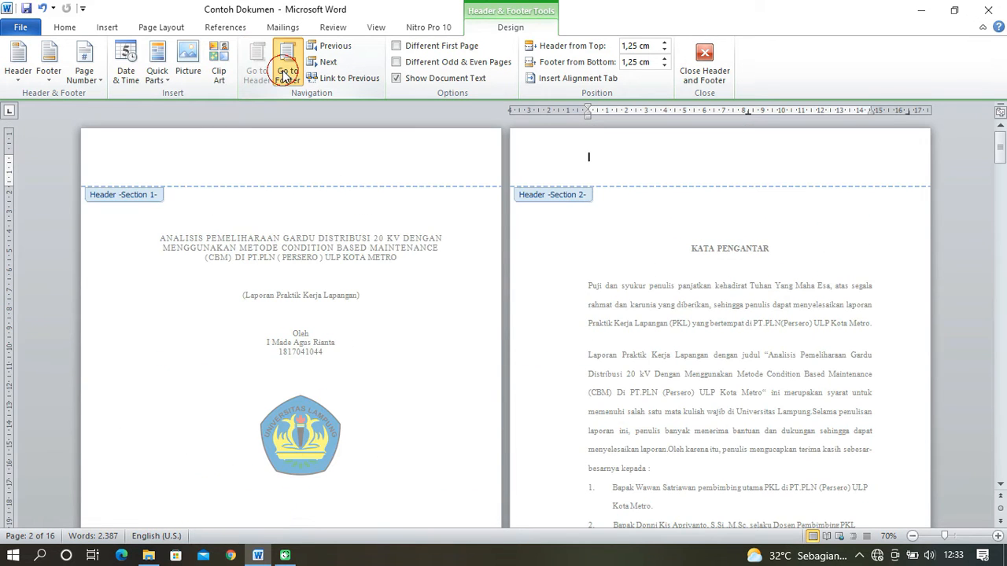
left_click(285, 72)
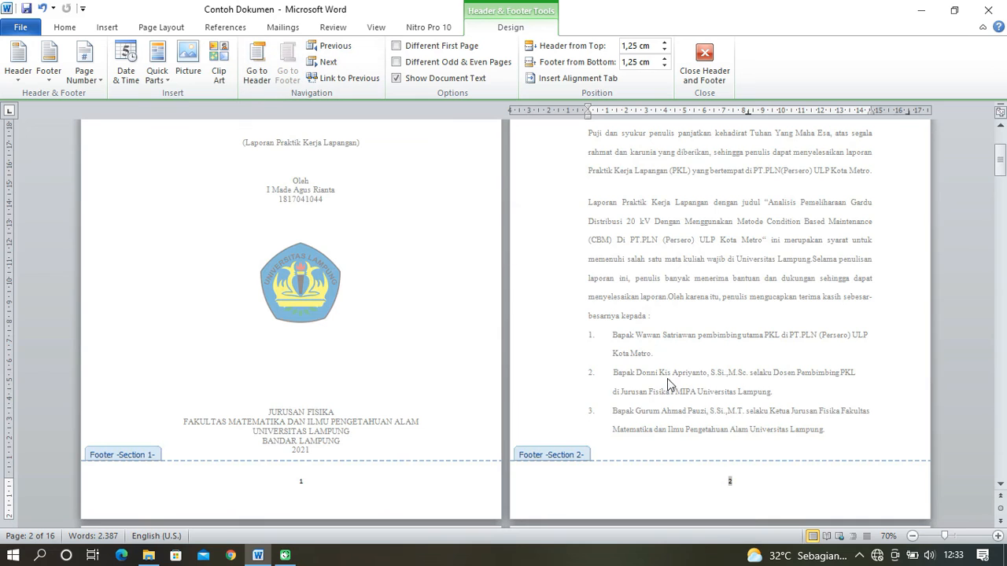
- Delete the page number from the KATA PENGANTAR footer and close header and footer editing
left_click(734, 483)
double_click(732, 482)
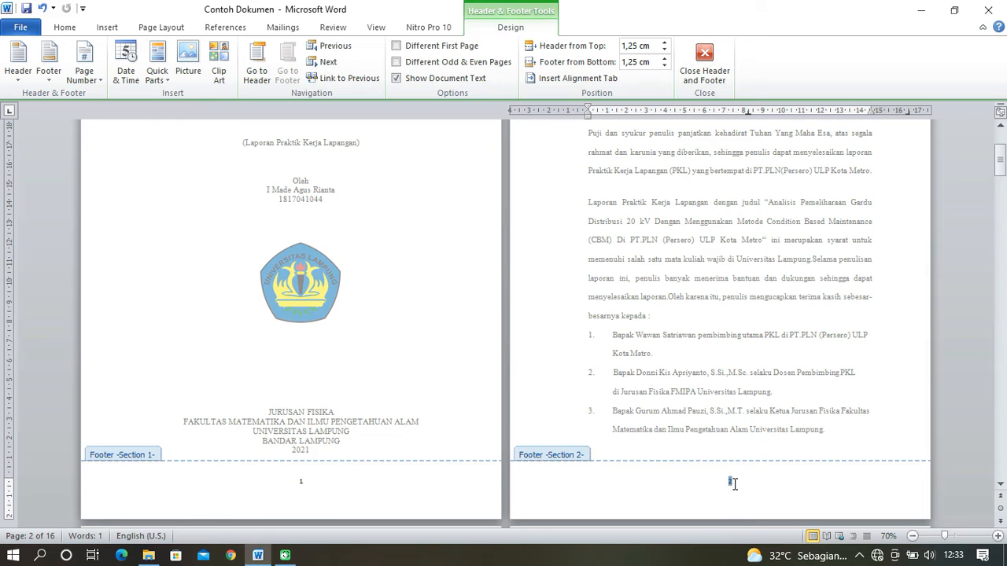
key("Delete")
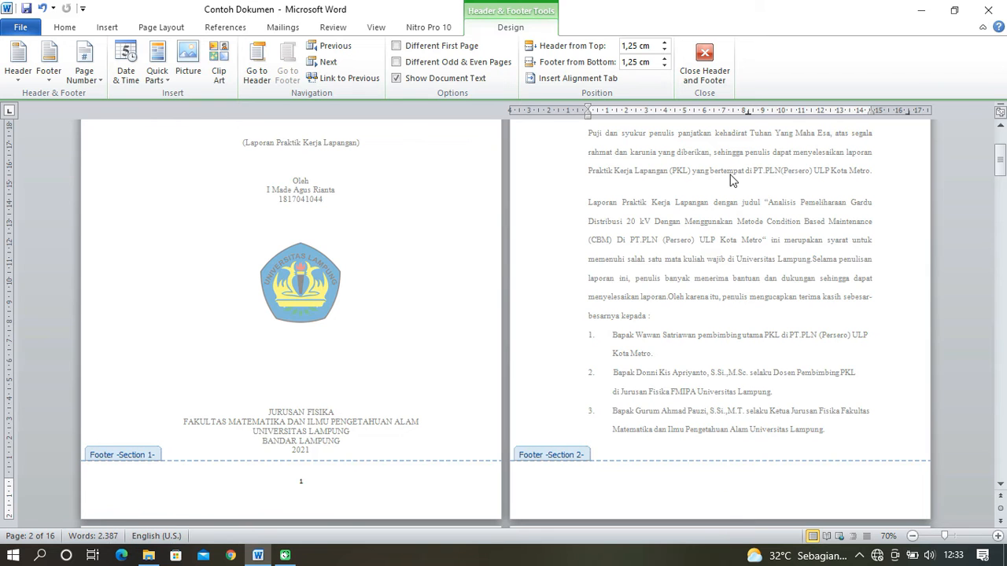
left_click(704, 55)
- Reopen the KATA PENGANTAR header and check the headers and footers of its page and the cover
scroll(789, 392, "up", 3)
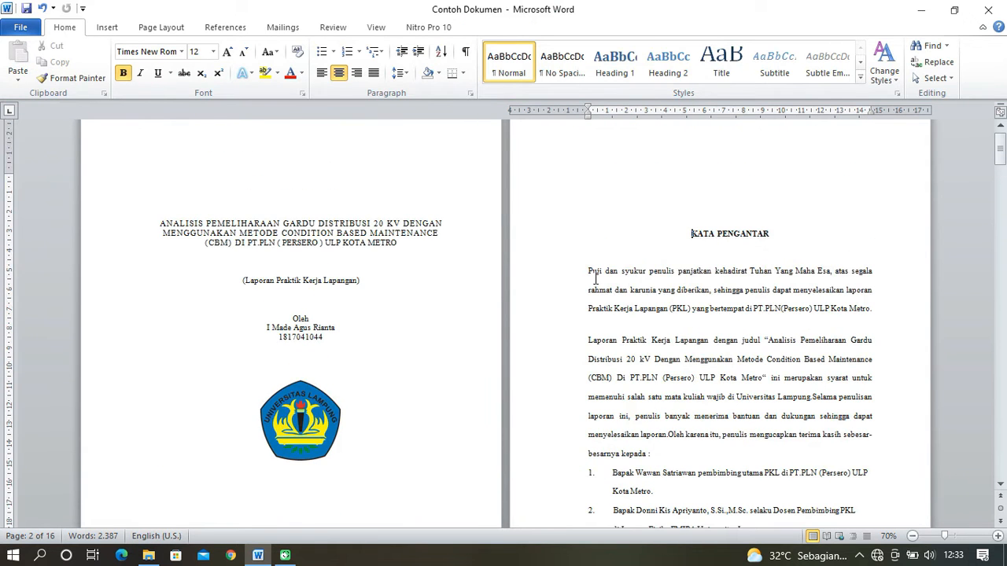
left_click(697, 151)
double_click(707, 160)
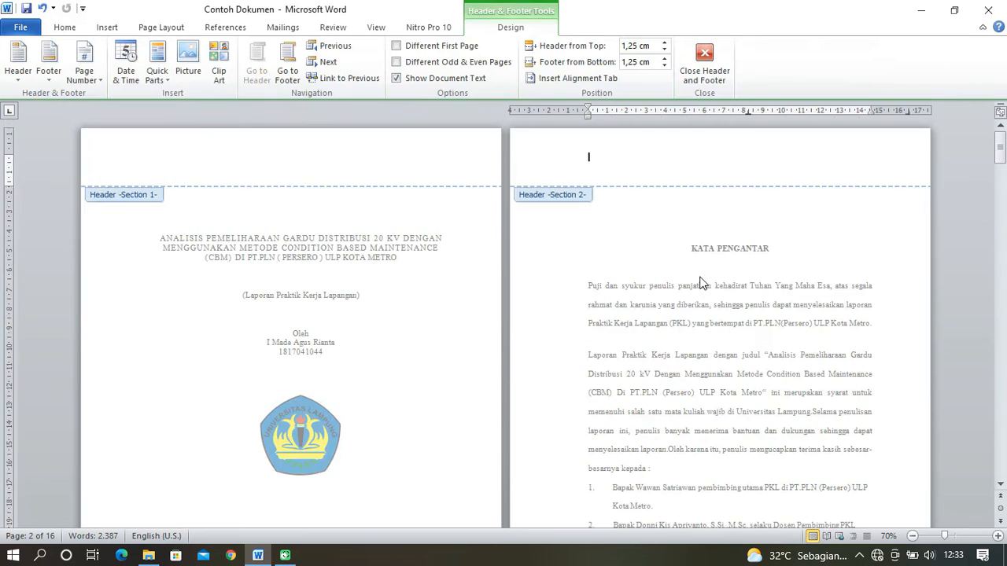
scroll(476, 356, "down", 2)
scroll(459, 361, "down", 1)
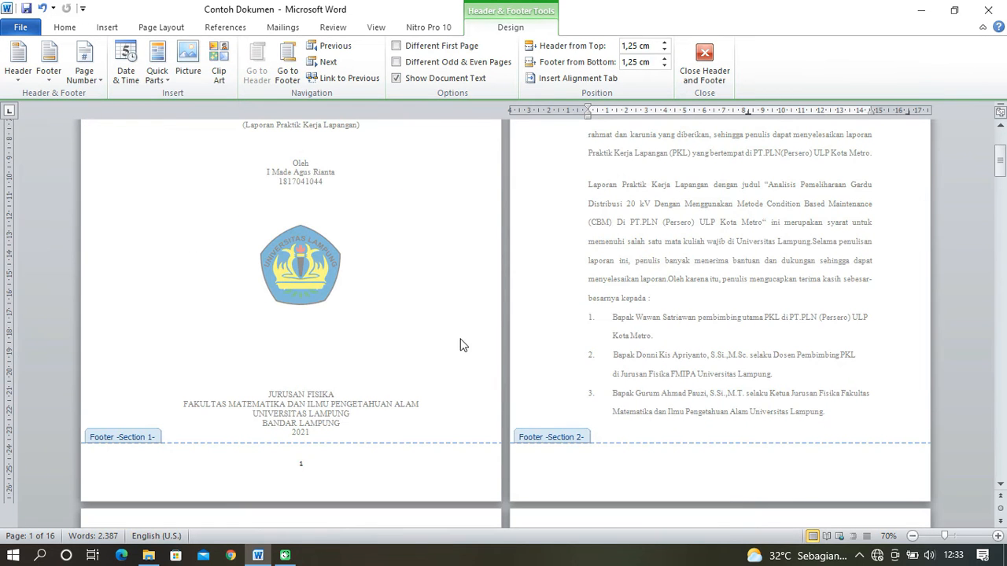
left_click(288, 74)
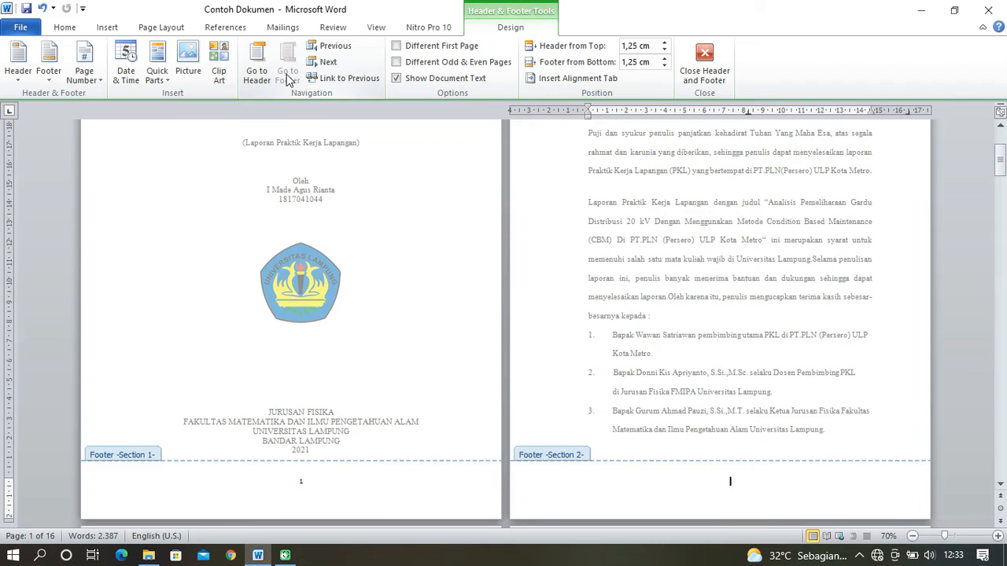
left_click(257, 71)
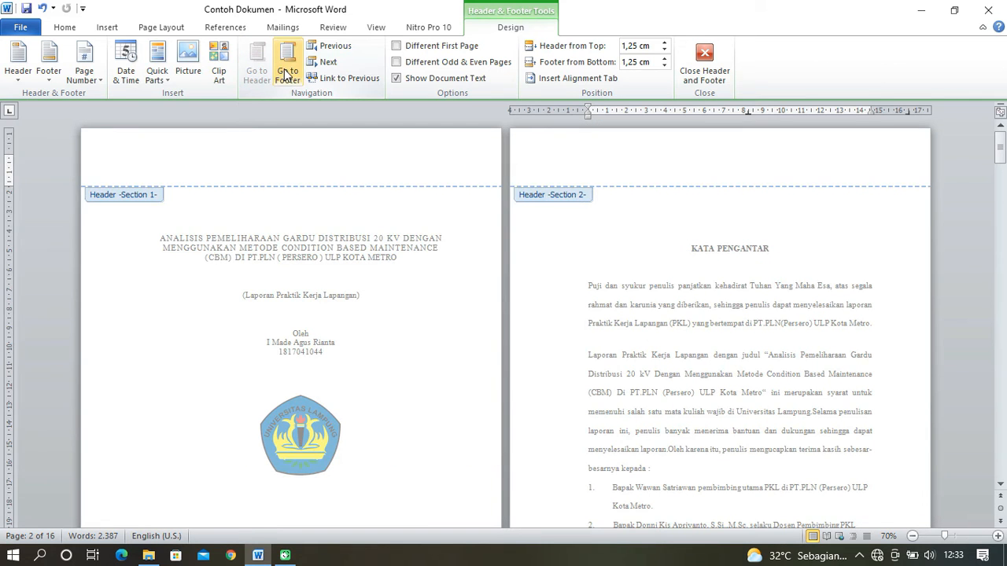
- Insert a centred Plain Number 2 page number at the bottom of the KATA PENGANTAR page
left_click(108, 28)
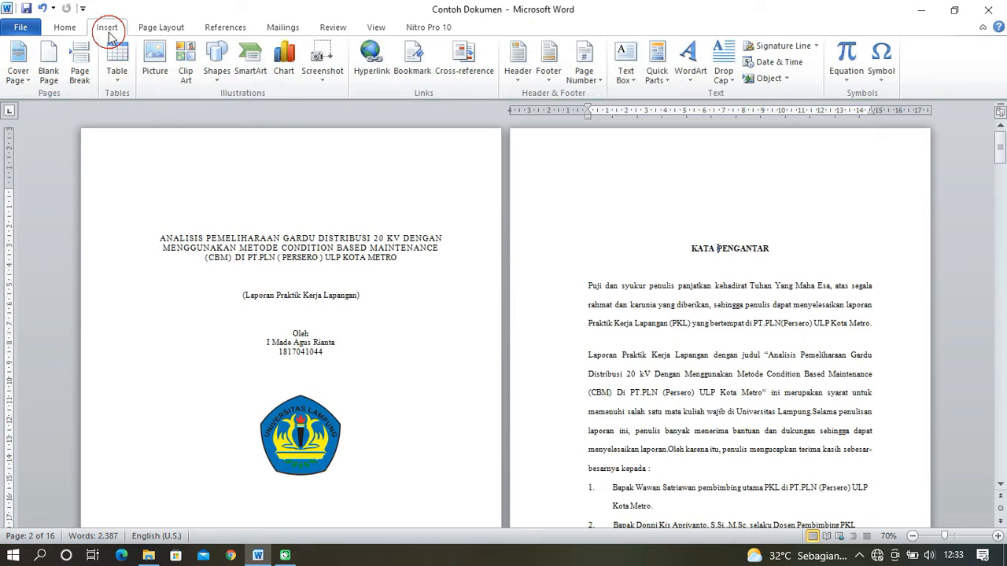
left_click(590, 81)
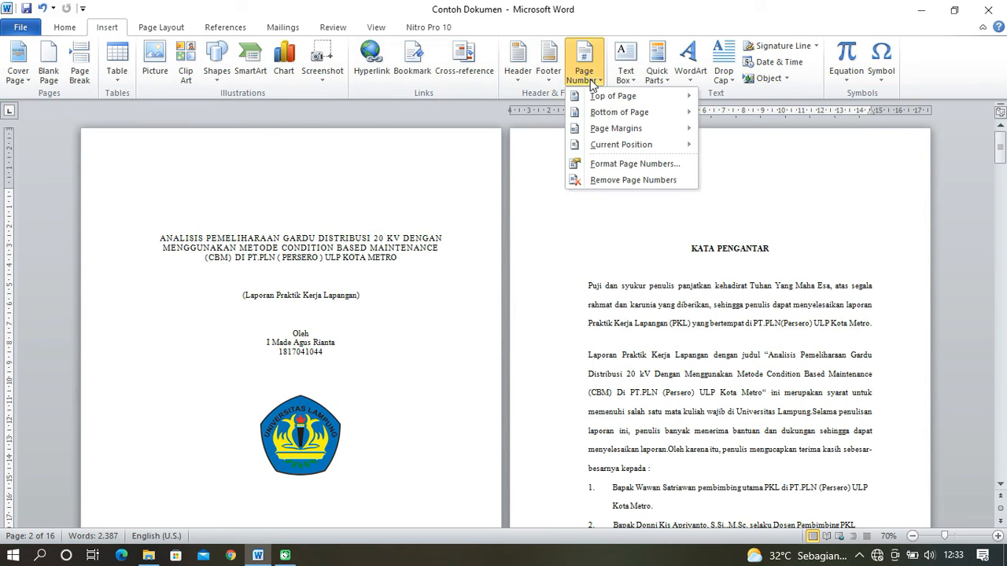
mouse_move(638, 115)
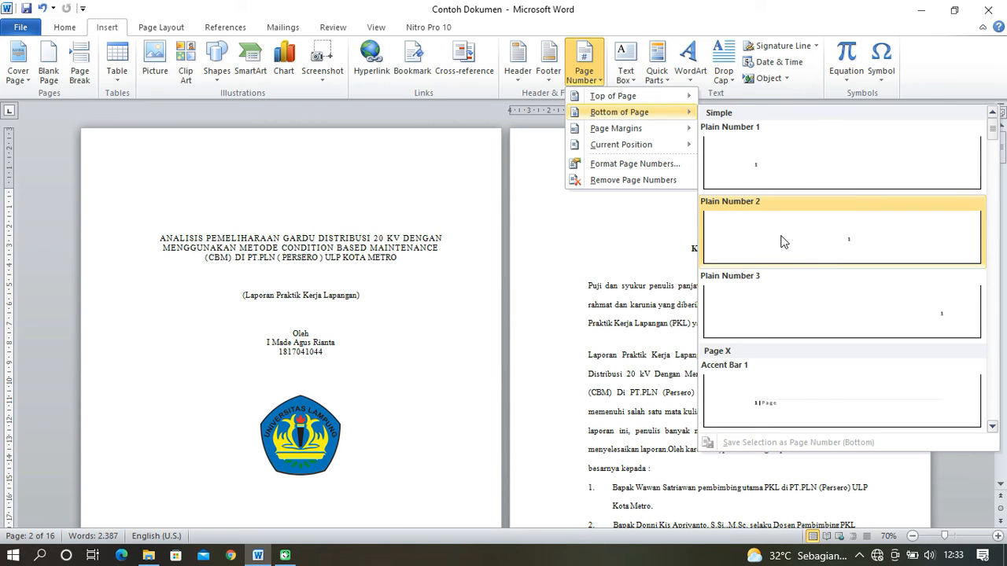
left_click(828, 243)
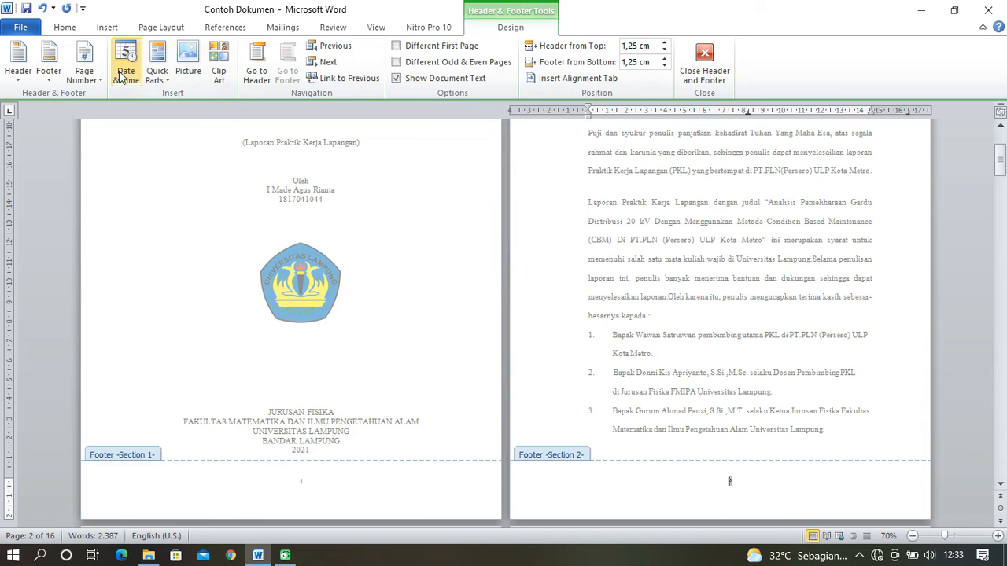
- Format the KATA PENGANTAR section's page numbers as i, ii, iii, starting at i
left_click(94, 80)
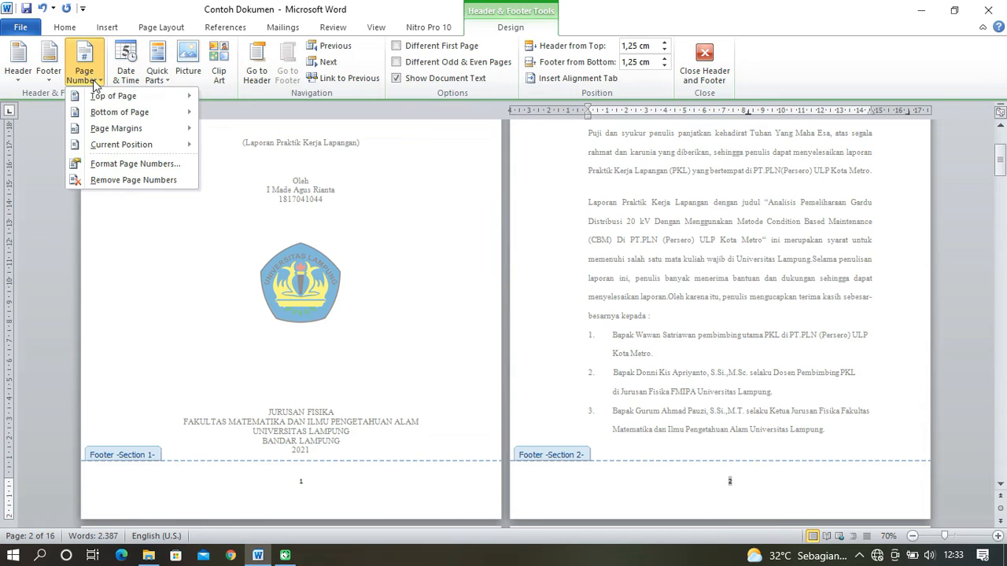
left_click(130, 163)
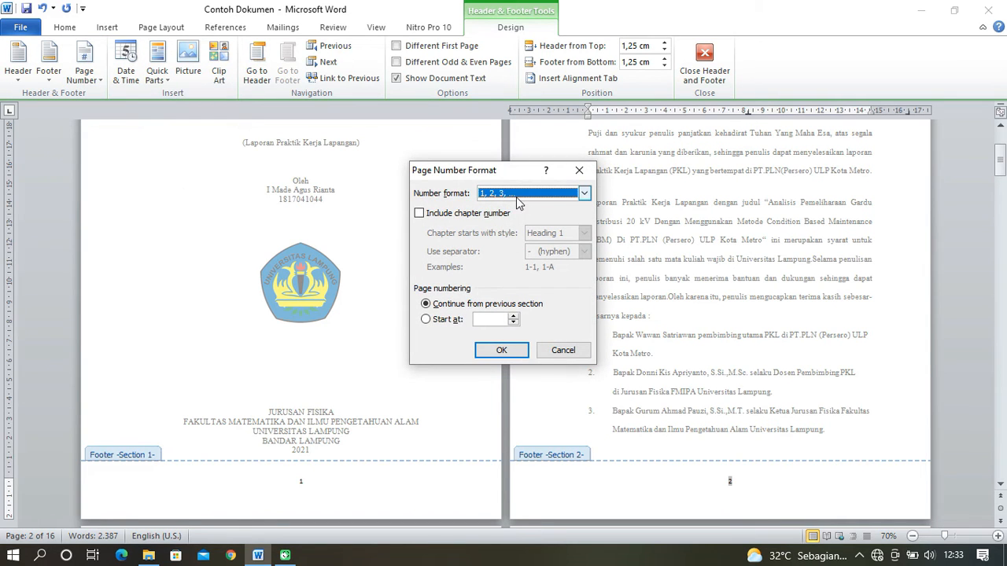
left_click(584, 193)
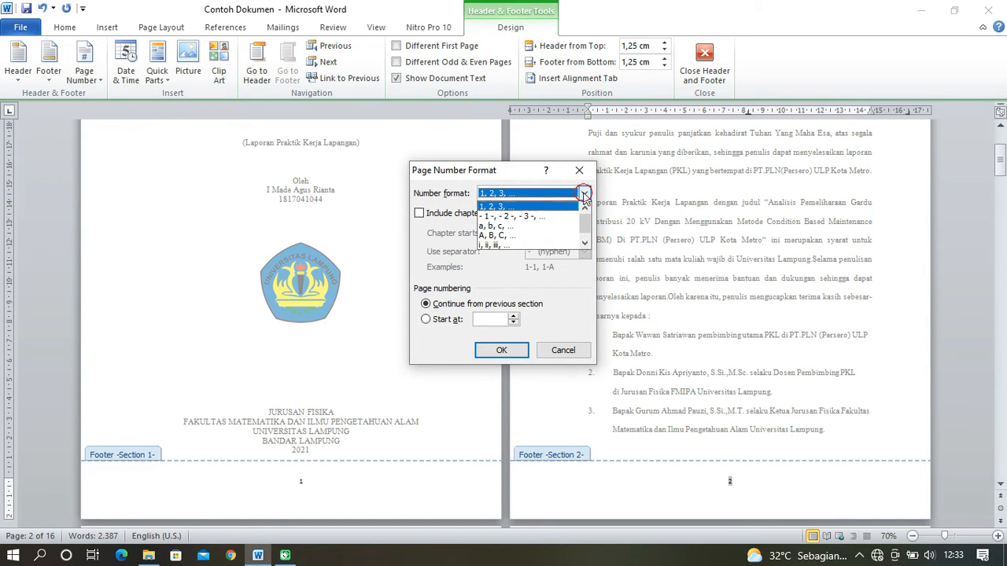
left_click(536, 246)
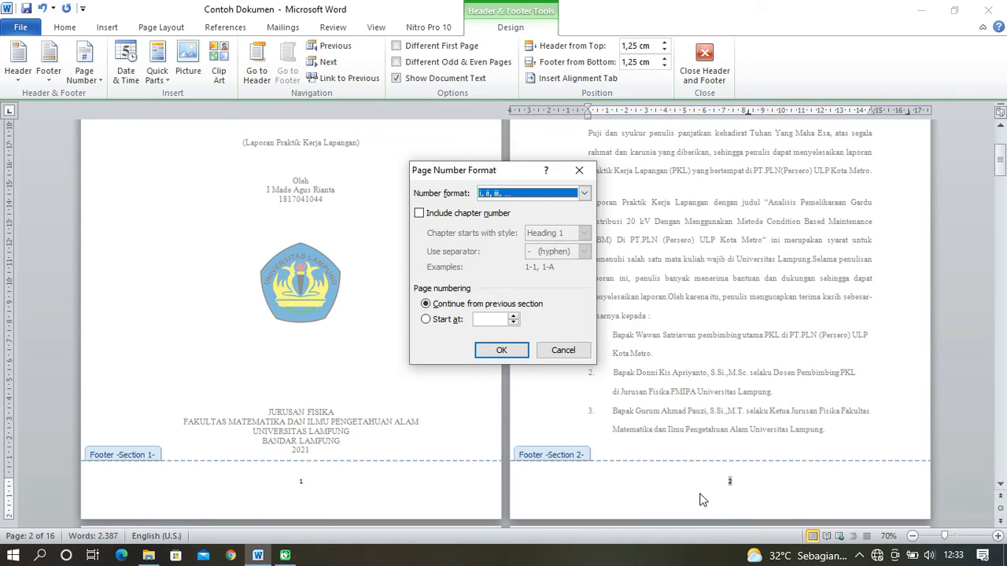
left_click(426, 320)
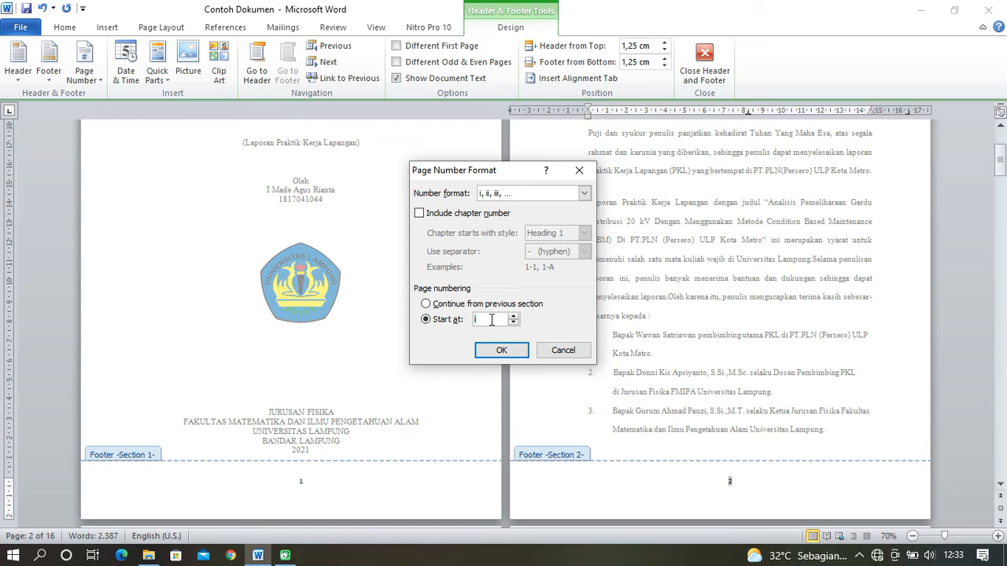
left_click(502, 350)
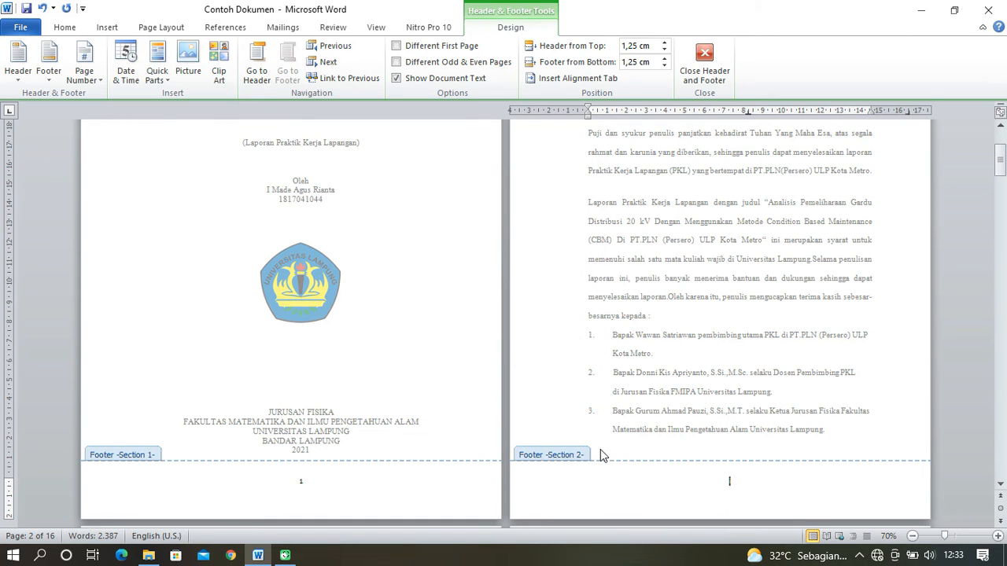
- Delete the page number from the cover page's footer
left_click(308, 488)
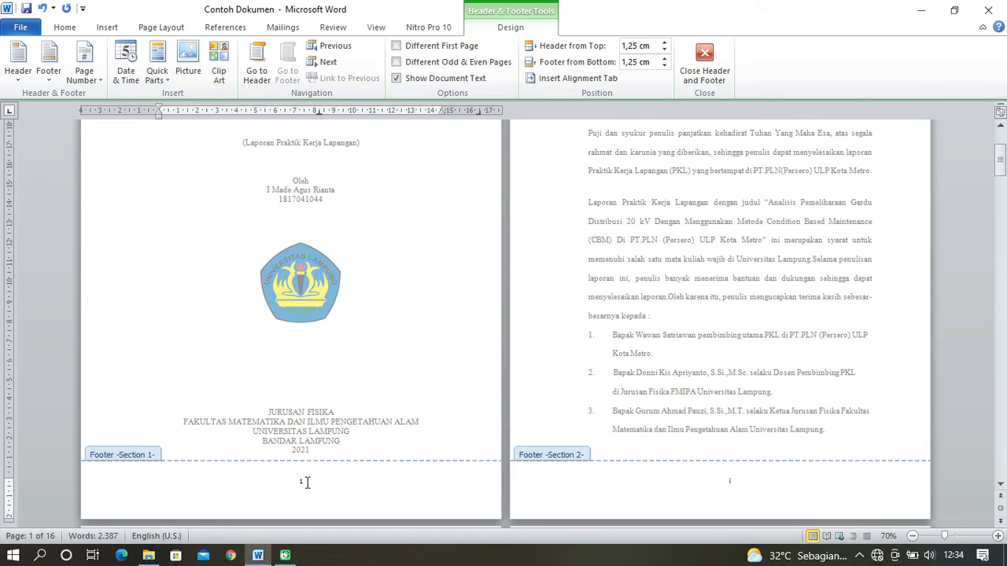
double_click(309, 483)
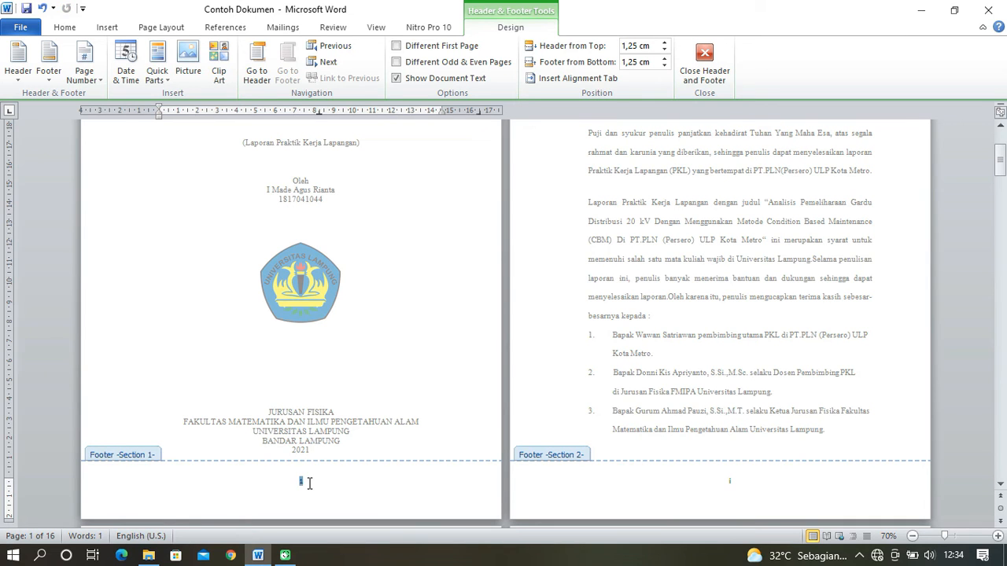
key("Delete")
- Examine the headers and footers of the cover, KATA PENGANTAR and PENDAHULUAN pages for their page numbering
scroll(307, 475, "down", 1)
scroll(303, 393, "up", 5)
scroll(330, 334, "down", 4)
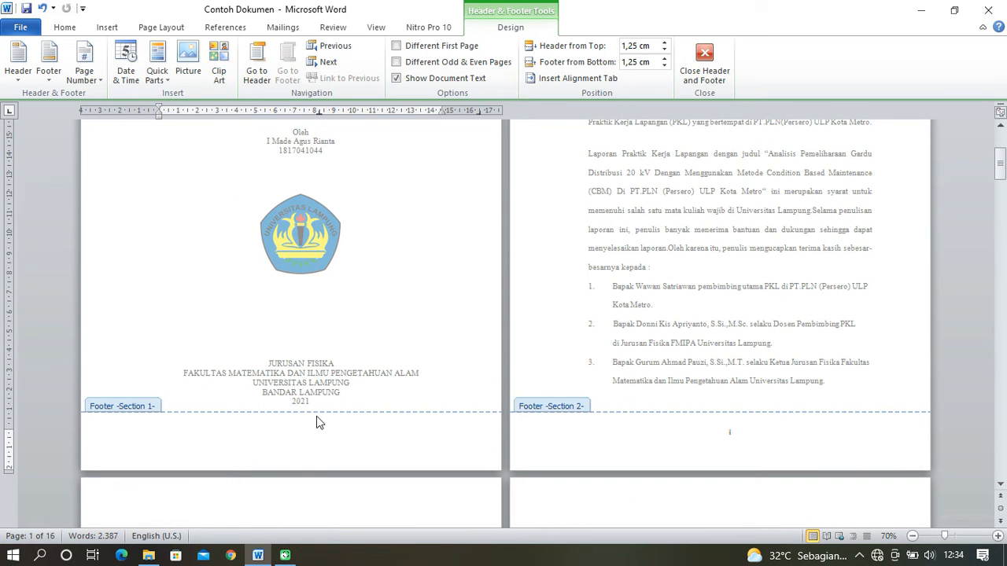
scroll(315, 420, "up", 5)
scroll(310, 342, "down", 2)
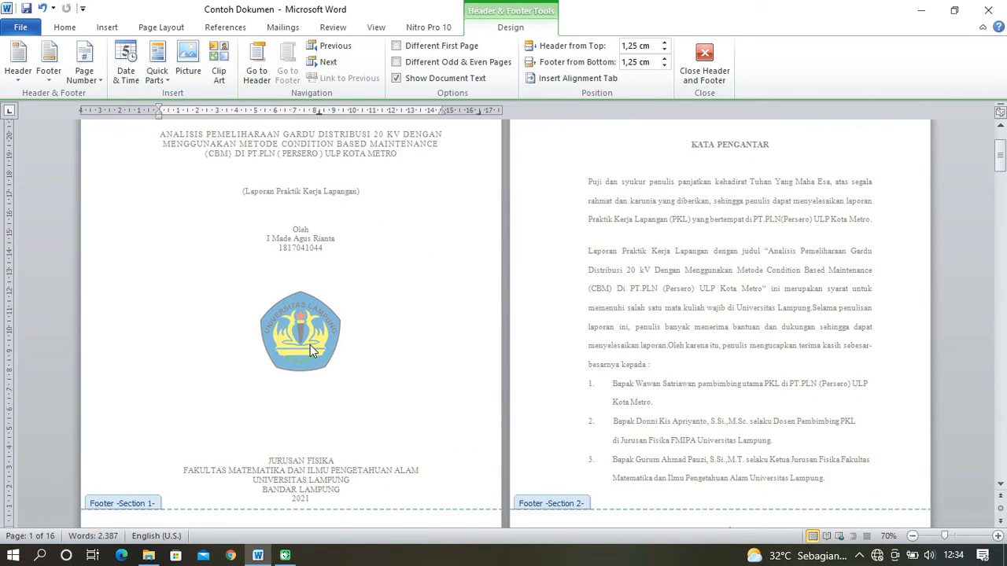
scroll(310, 346, "down", 3)
scroll(371, 395, "down", 3)
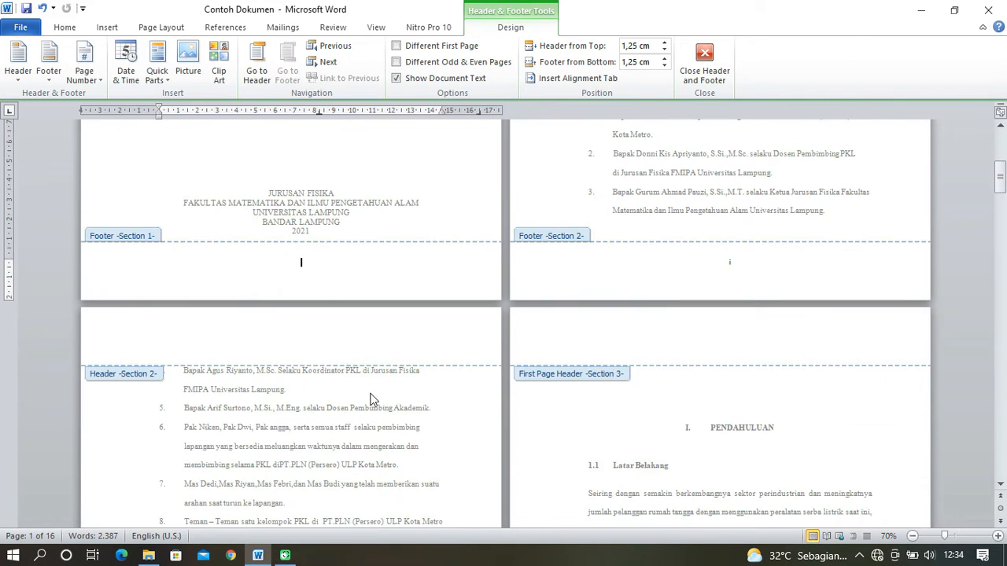
scroll(767, 273, "up", 6)
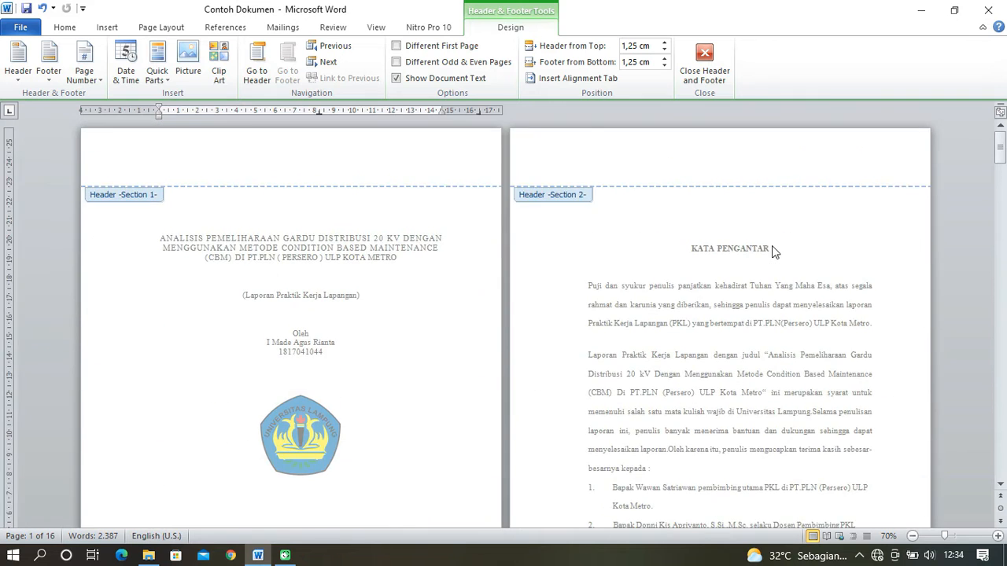
scroll(767, 280, "down", 5)
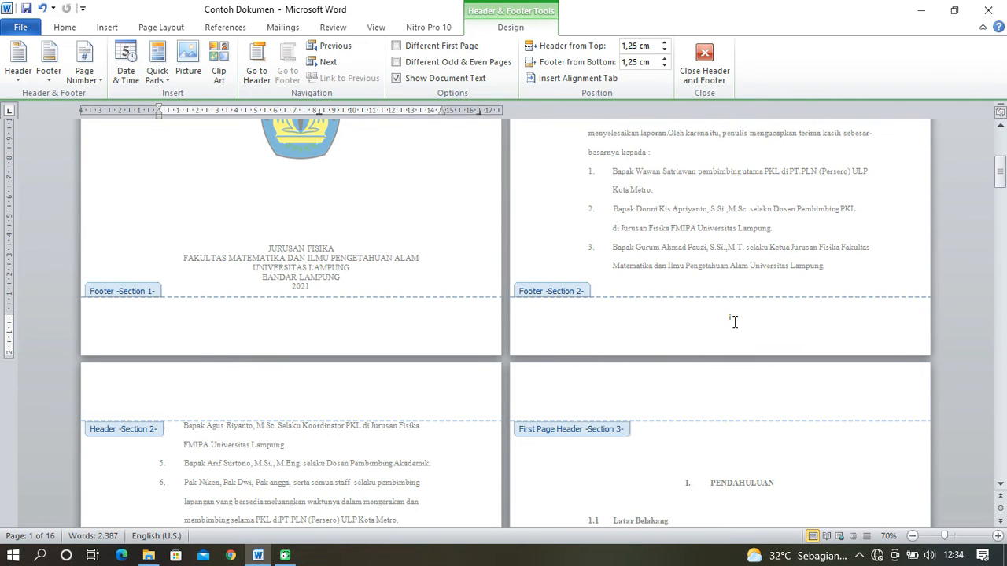
scroll(734, 321, "down", 8)
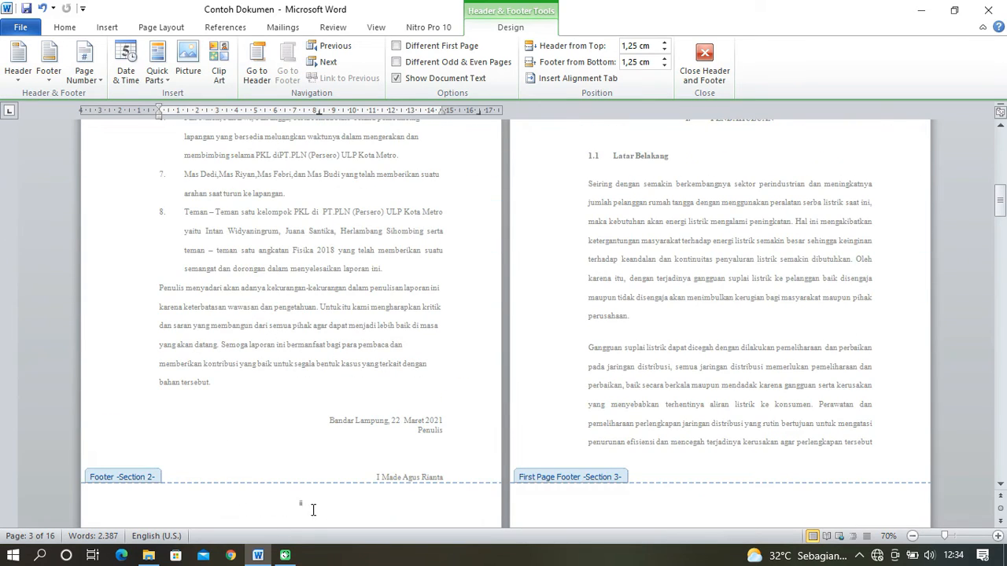
scroll(696, 225, "up", 3)
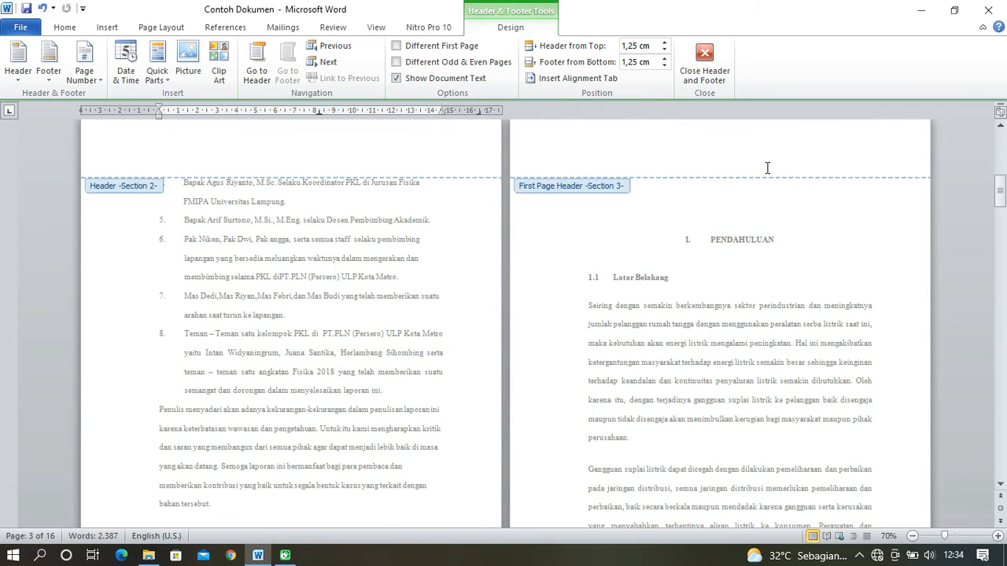
scroll(787, 258, "down", 5)
scroll(783, 250, "up", 7)
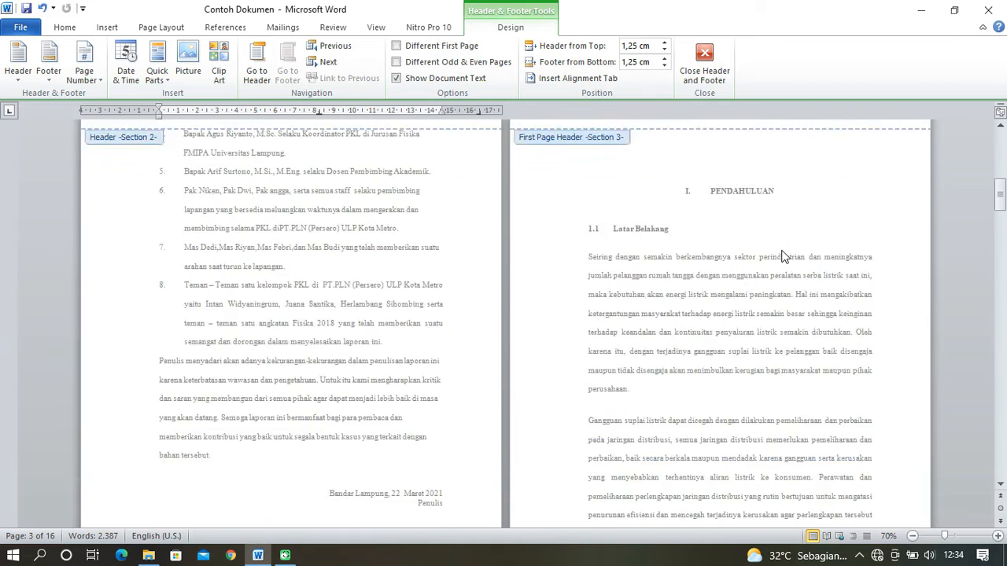
scroll(658, 288, "down", 1)
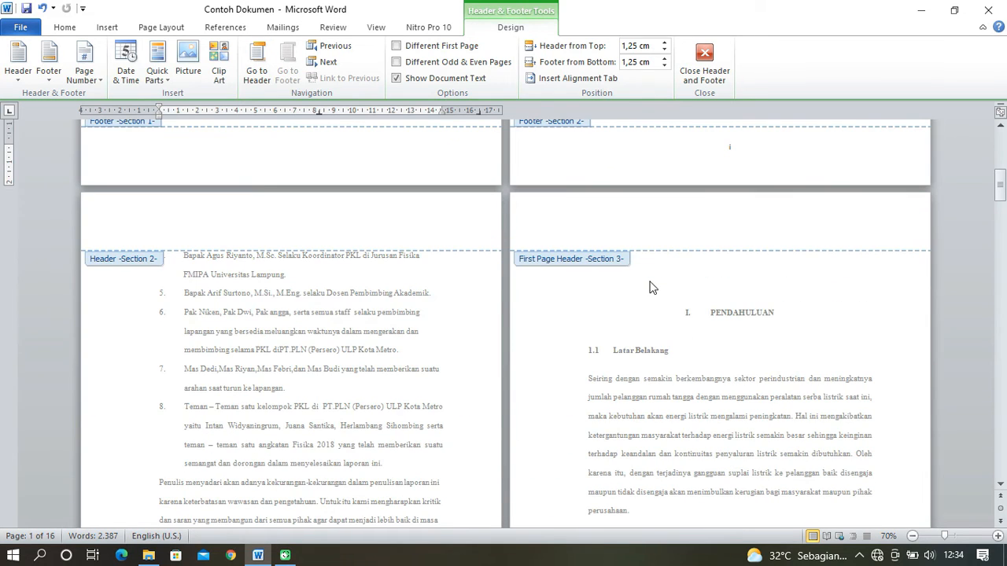
- Close header and footer editing and review the page numbers on the cover and both KATA PENGANTAR pages
left_click(704, 63)
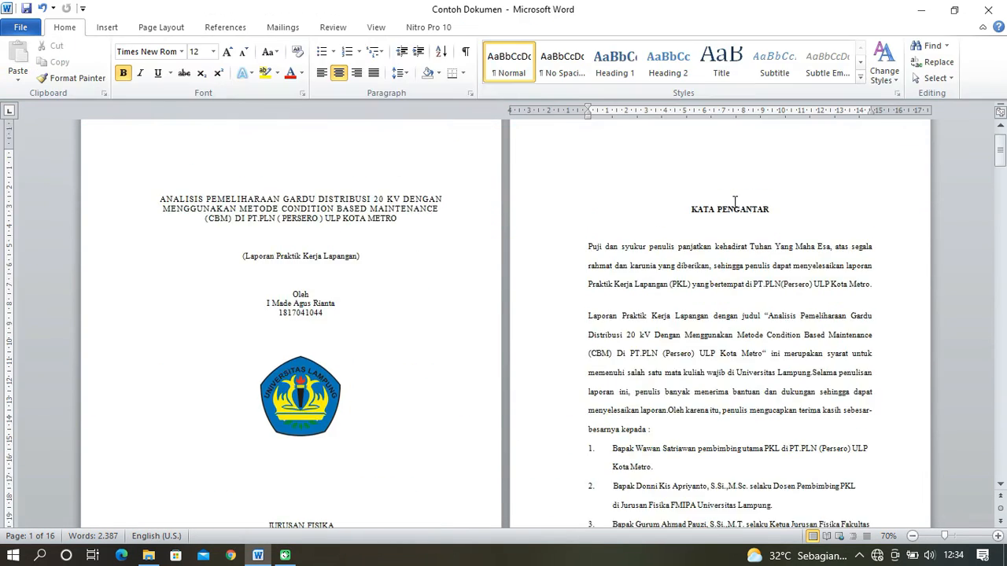
scroll(737, 222, "down", 8)
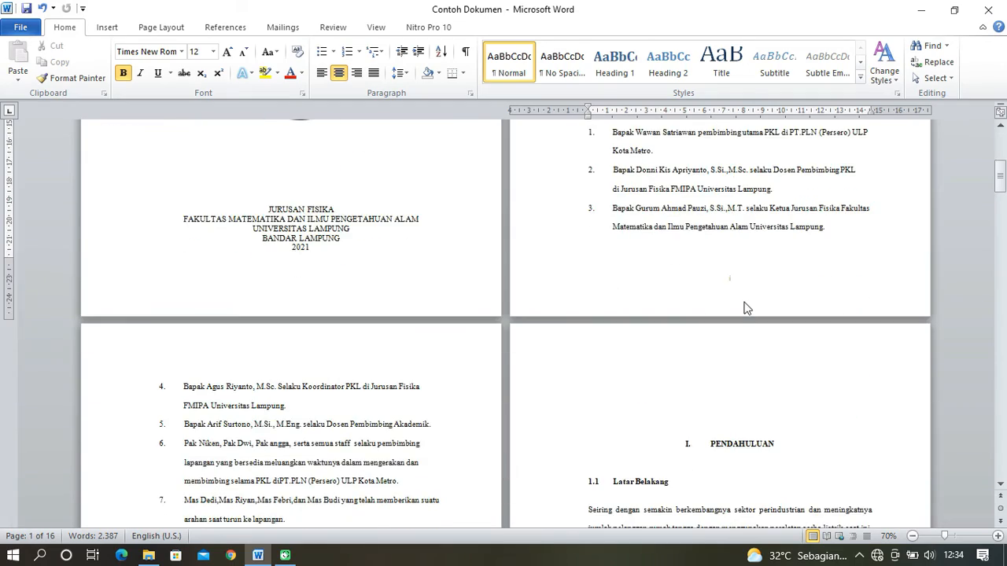
scroll(749, 304, "down", 12)
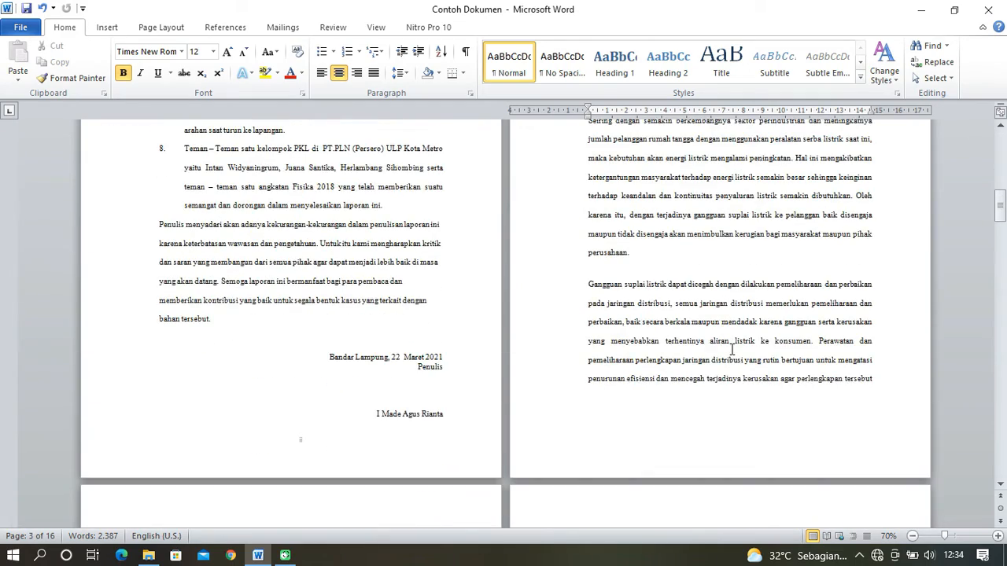
- Insert a right-aligned Plain Number 3 page number at the top of the PENDAHULUAN page
scroll(731, 351, "up", 5)
left_click(747, 229)
scroll(603, 259, "up", 3)
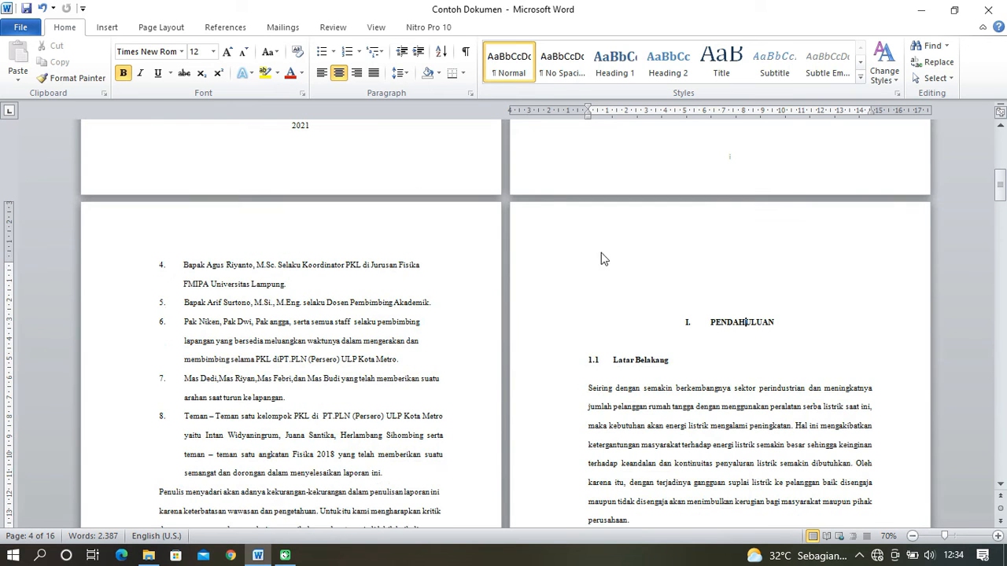
left_click(107, 28)
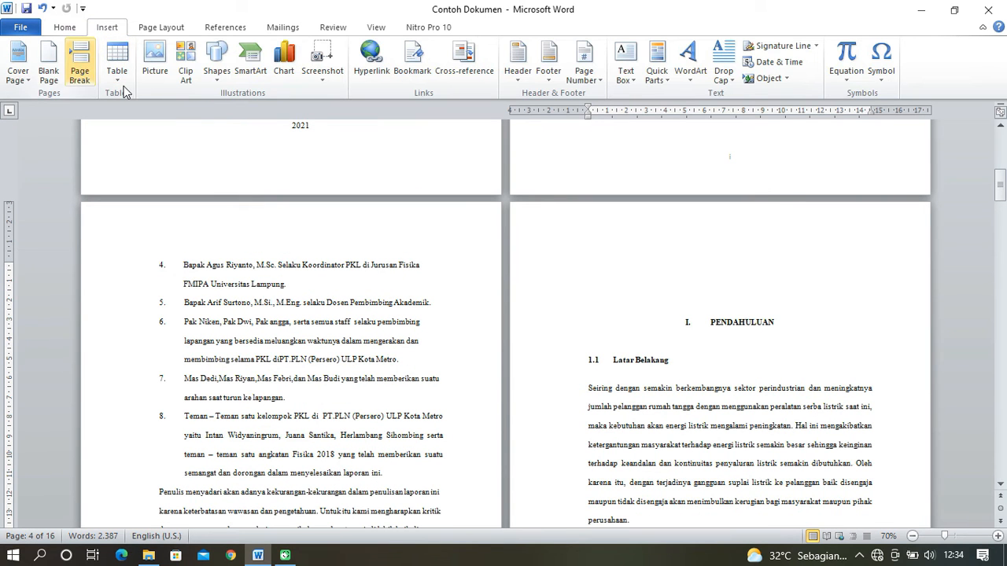
left_click(599, 82)
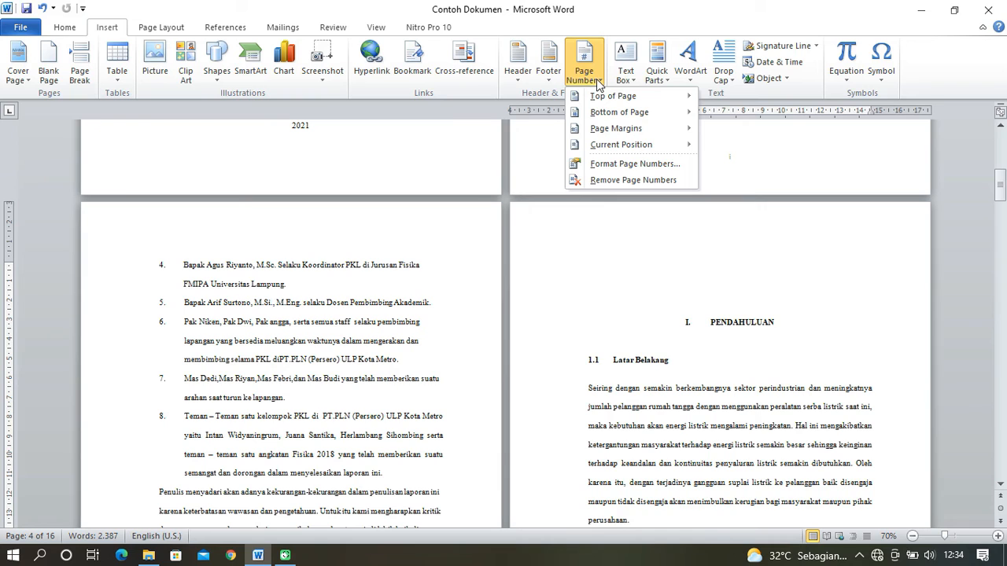
mouse_move(637, 97)
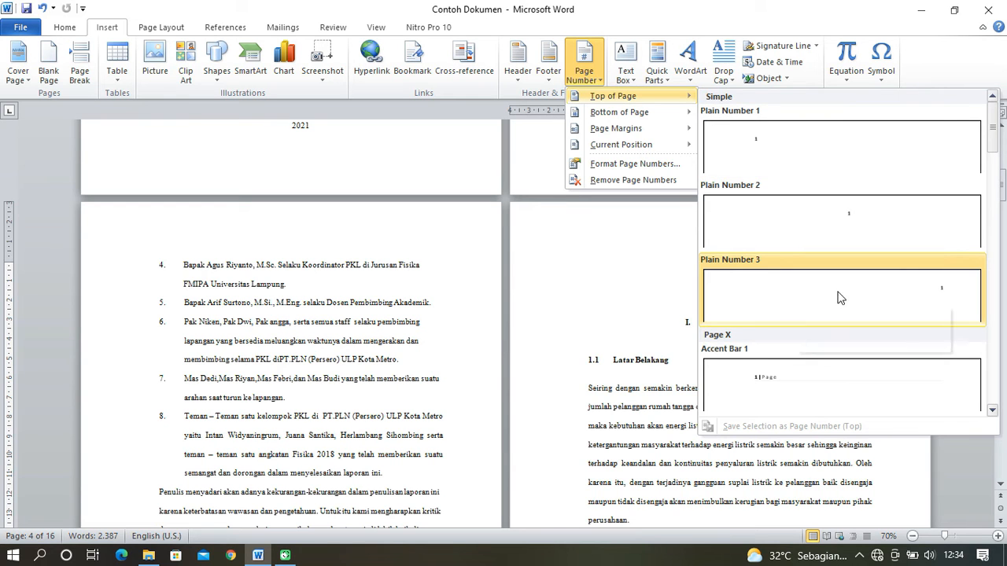
left_click(892, 293)
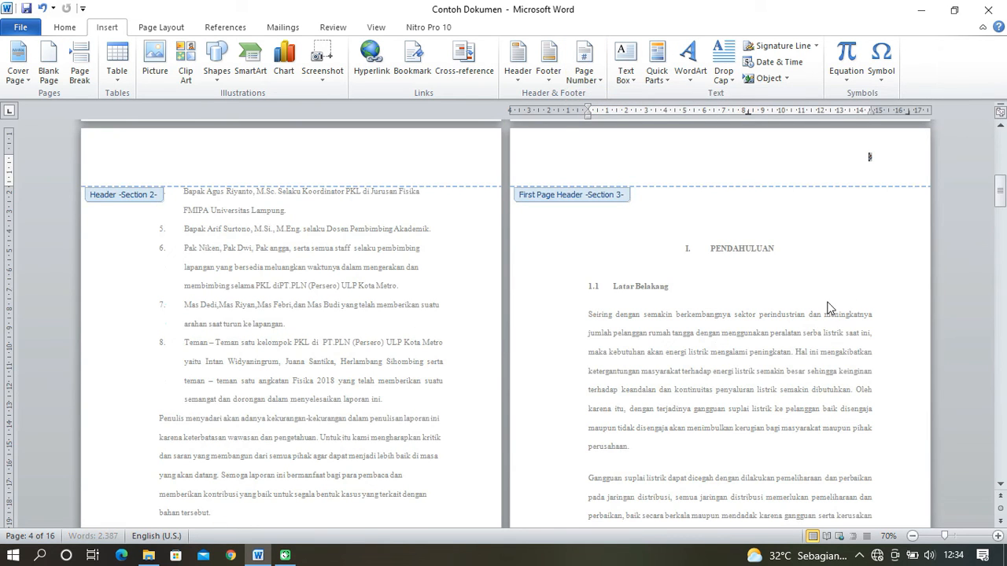
- Examine the PENDAHULUAN section's headers and footers, comparing the numbering of its first page with the following pages
scroll(823, 292, "up", 2)
scroll(823, 292, "down", 6)
scroll(823, 298, "down", 5)
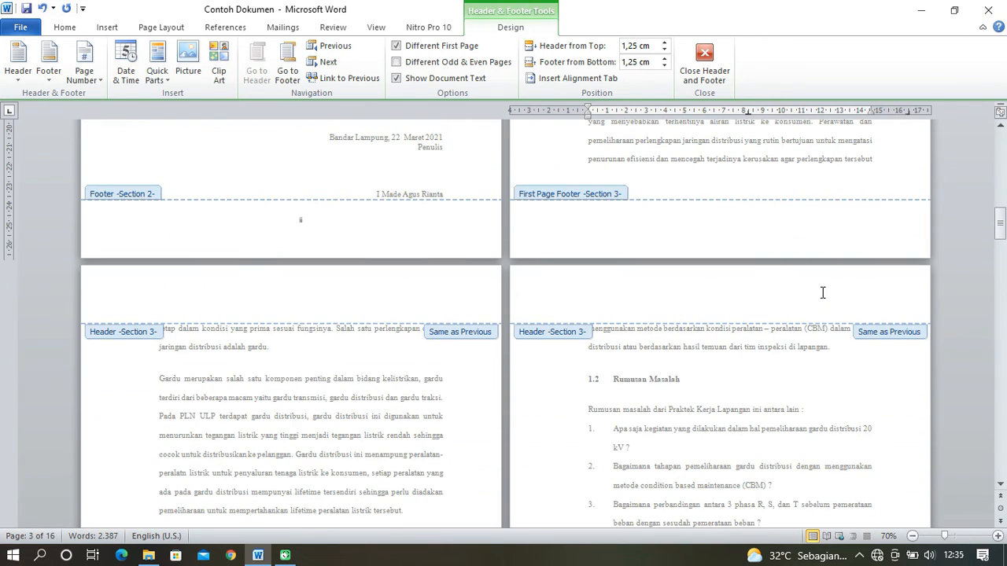
scroll(823, 293, "down", 3)
scroll(822, 298, "down", 4)
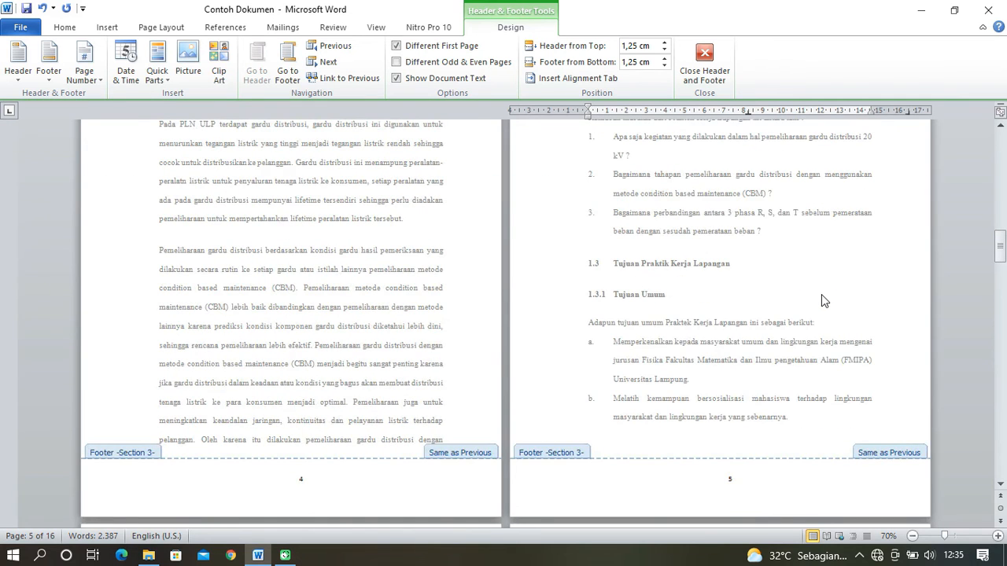
scroll(821, 295, "up", 9)
scroll(825, 299, "up", 7)
scroll(825, 300, "up", 3)
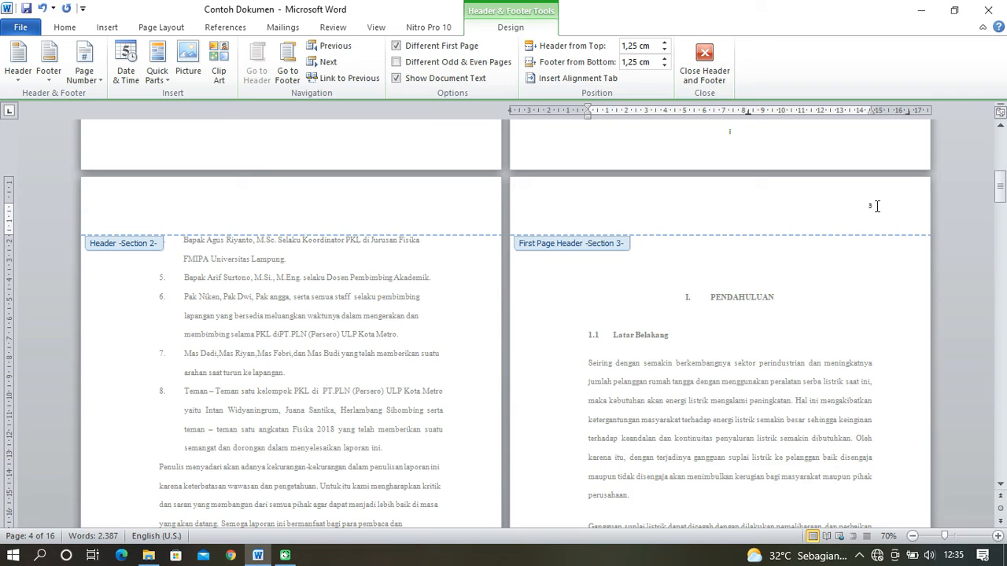
- Delete the page number from the PENDAHULUAN section's first-page header and check the headers and footers of the surrounding pages
key("BackSpace")
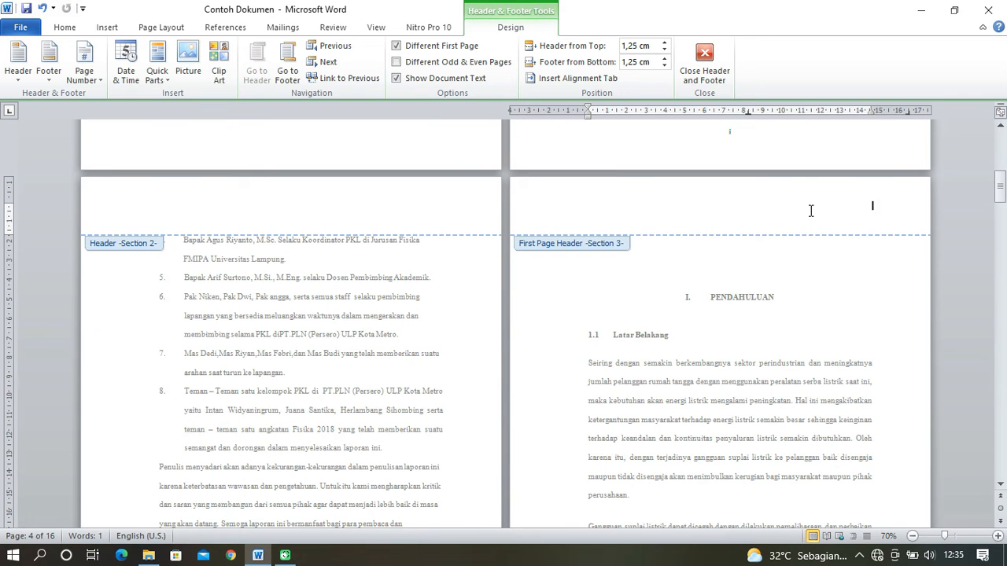
scroll(787, 236, "down", 5)
scroll(775, 255, "down", 3)
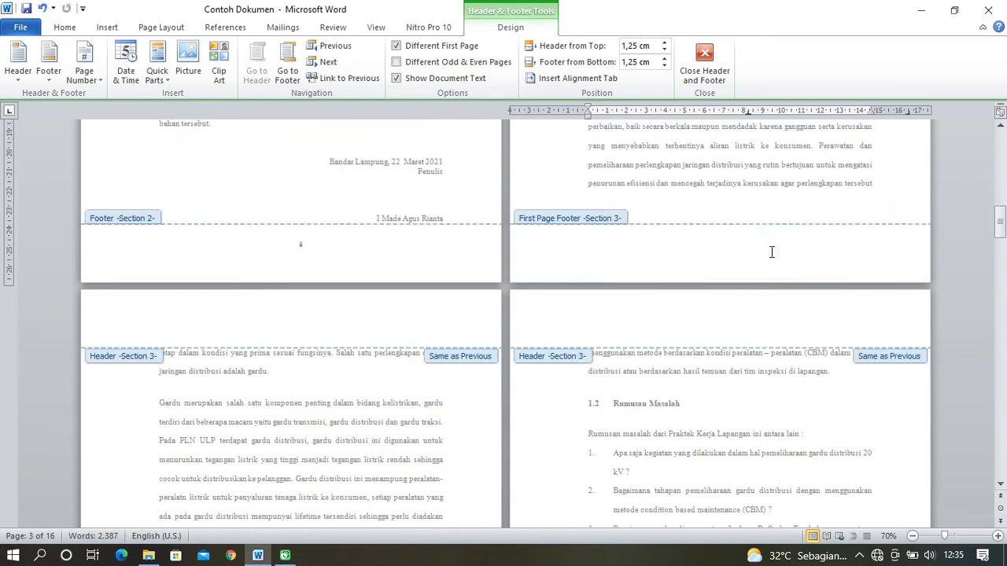
scroll(769, 255, "up", 2)
scroll(769, 255, "up", 4)
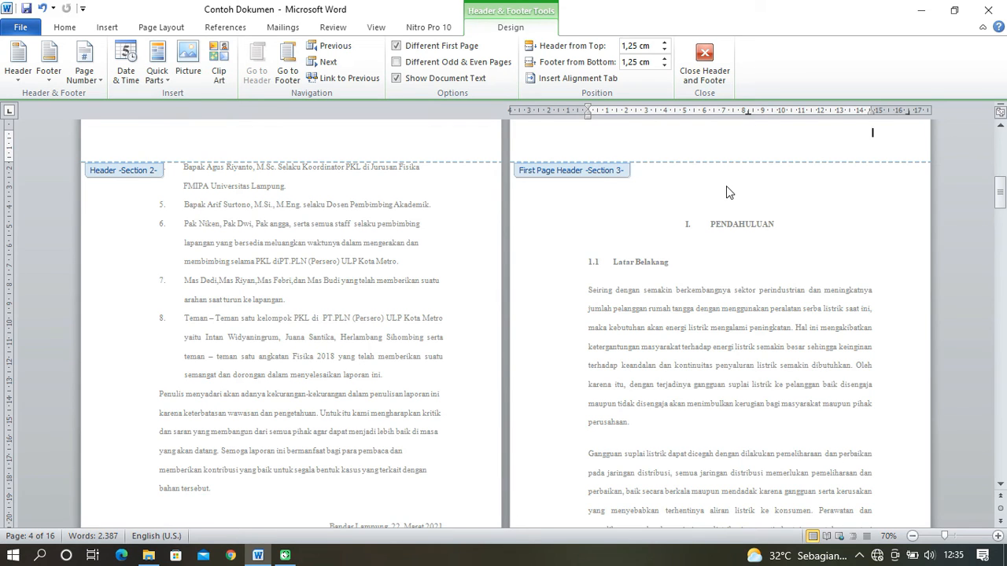
- Undo the deletion of the page number in the PENDAHULUAN section's first-page header
key("ctrl+z")
scroll(726, 230, "up", 1)
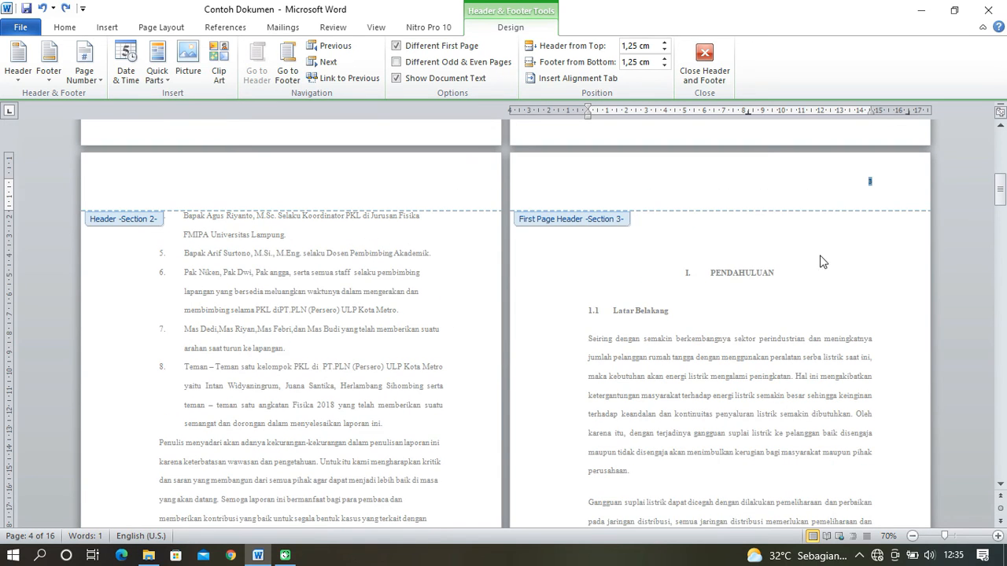
left_click(878, 184)
- Examine the PENDAHULUAN section's headers and footers from its first page through to the start of TINJAUAN PUSTAKA
scroll(790, 250, "down", 3)
scroll(791, 250, "down", 10)
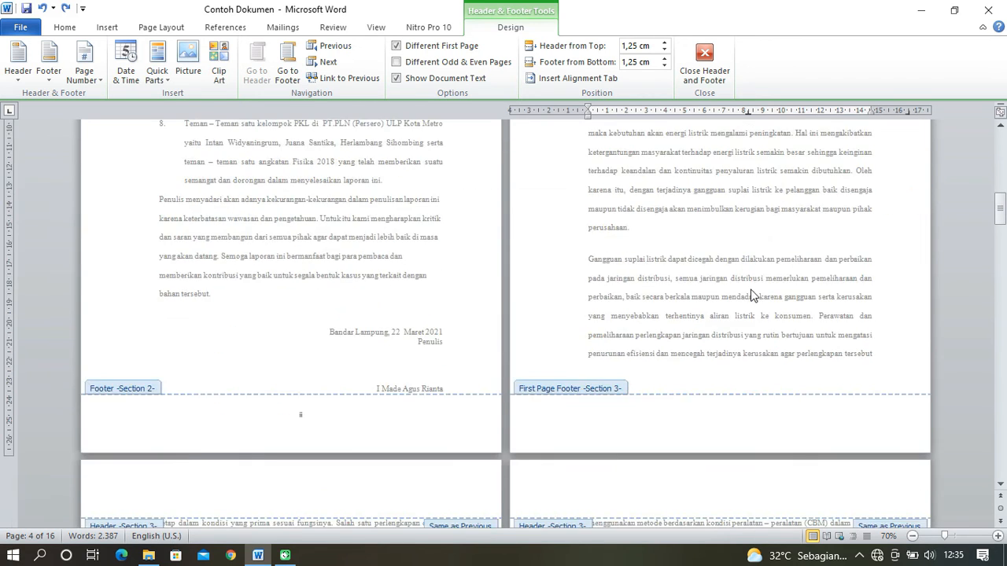
scroll(373, 466, "down", 3)
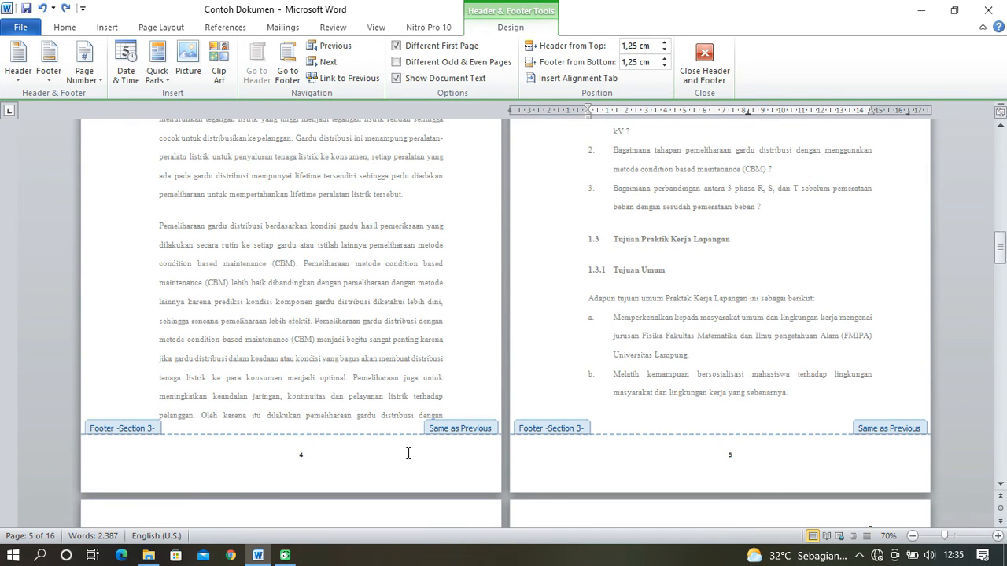
scroll(753, 438, "down", 5)
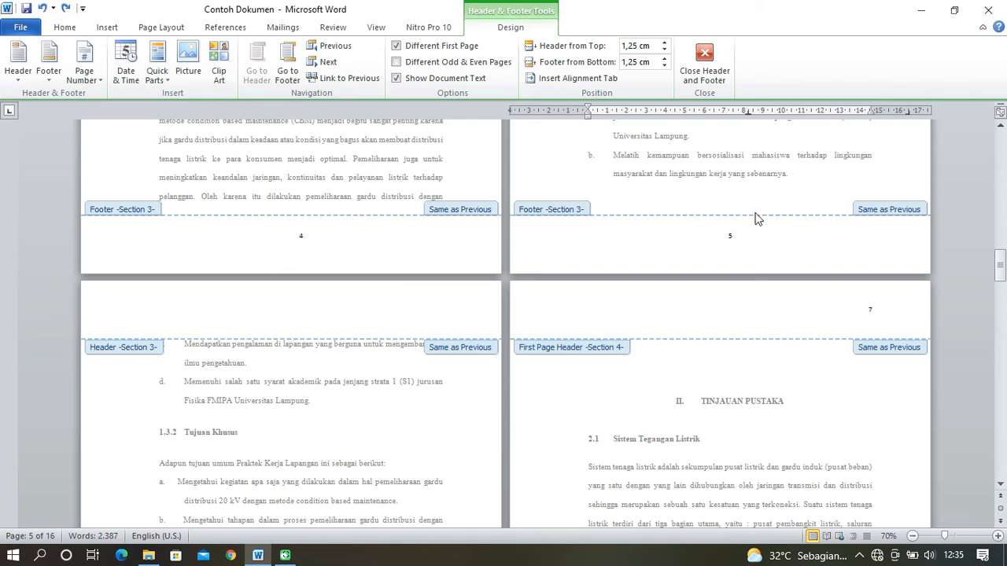
scroll(731, 368, "down", 2)
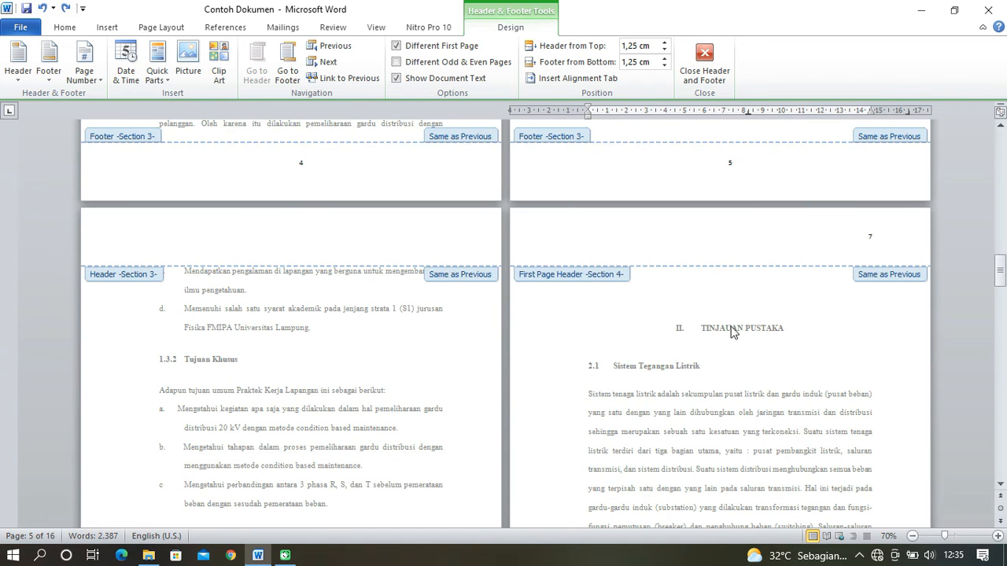
scroll(795, 285, "up", 1)
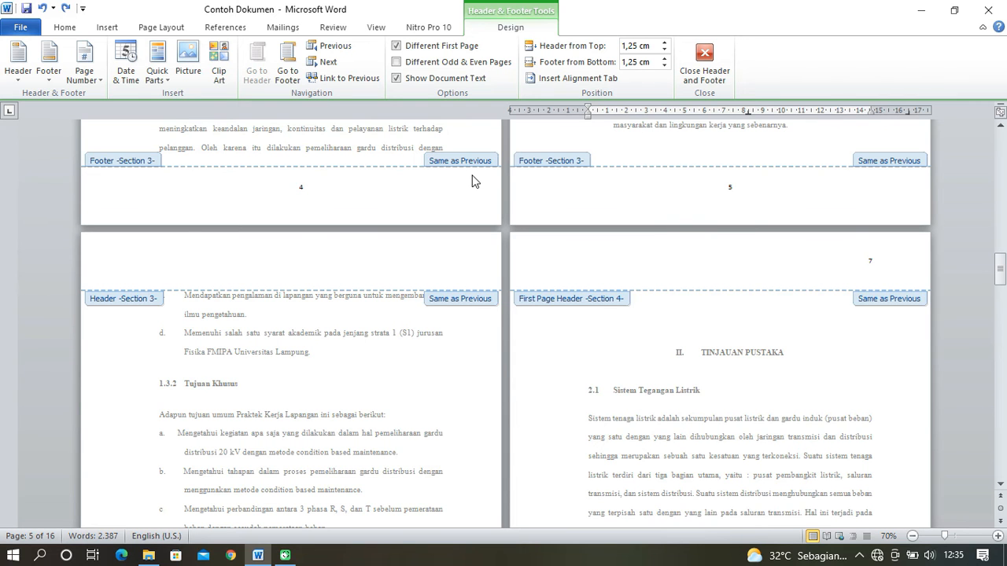
scroll(500, 312, "down", 2)
scroll(490, 367, "down", 7)
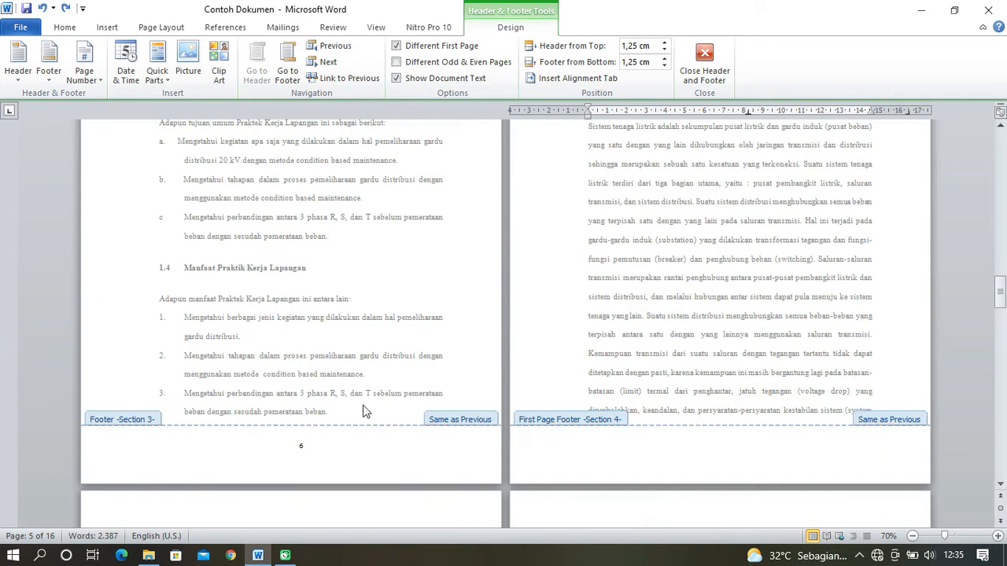
- Check the page numbers in the TINJAUAN PUSTAKA section's headers and footers and on the first DAFTAR PUSTAKA page
scroll(802, 228, "up", 4)
scroll(826, 274, "down", 13)
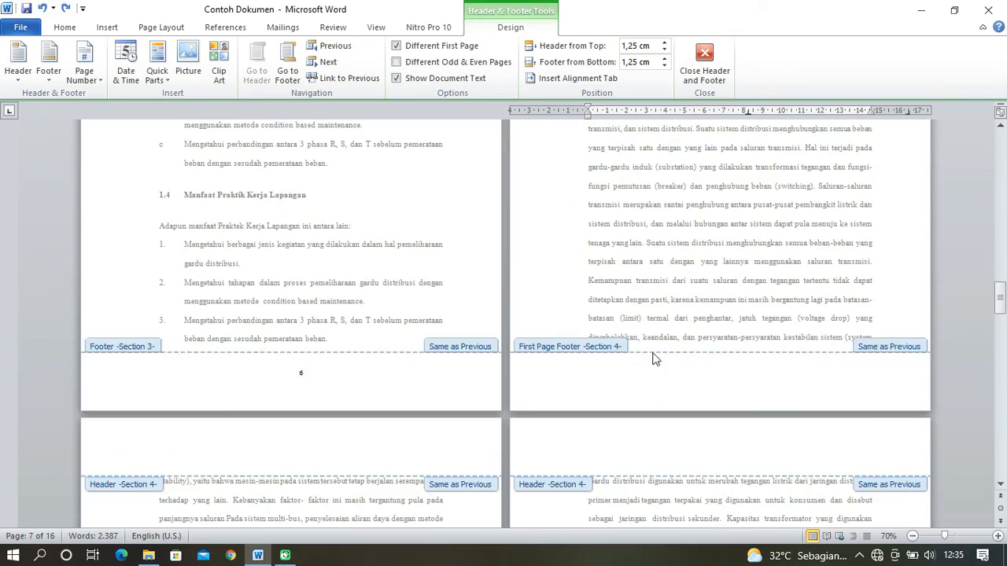
scroll(472, 418, "down", 15)
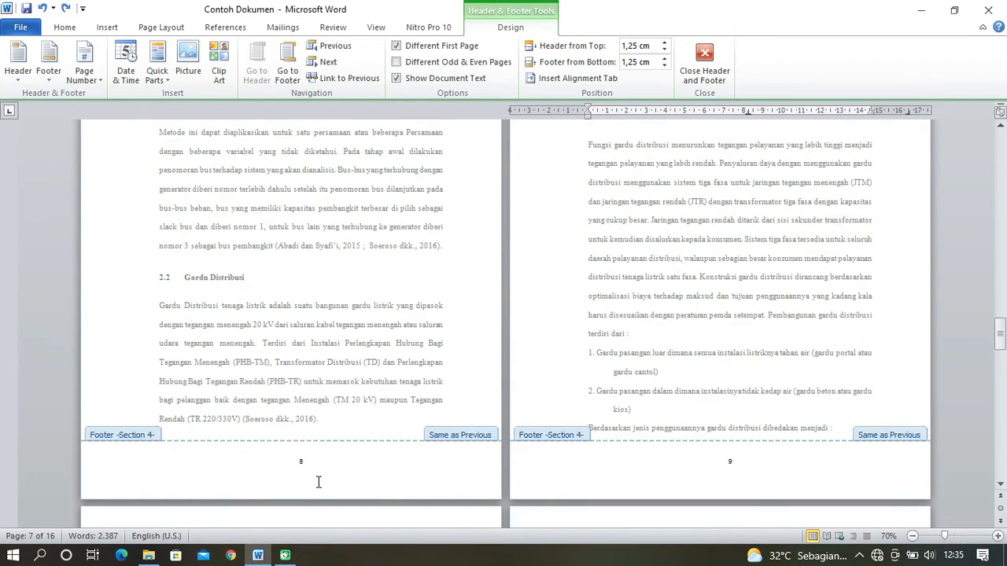
scroll(858, 478, "down", 16)
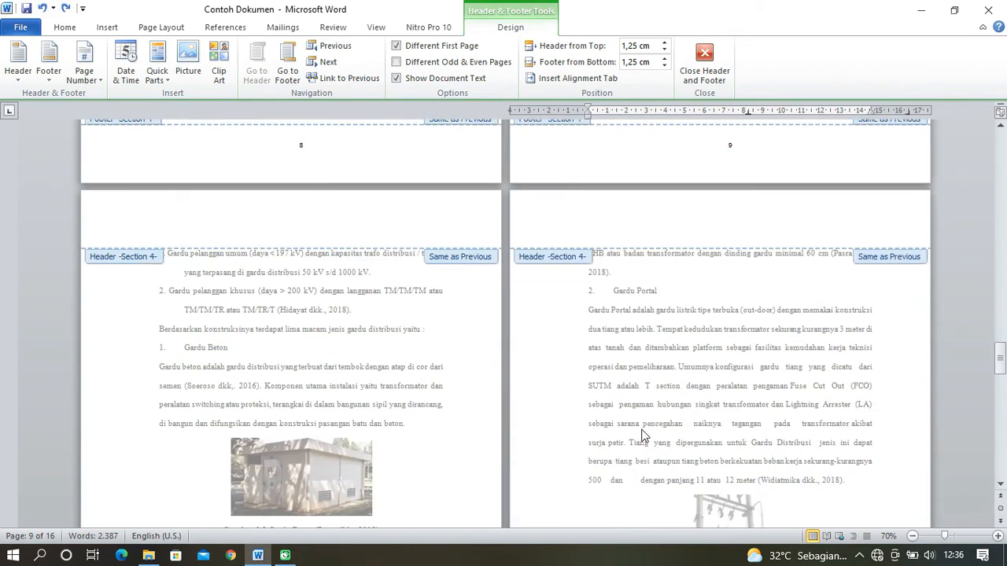
scroll(627, 423, "down", 11)
scroll(850, 407, "down", 20)
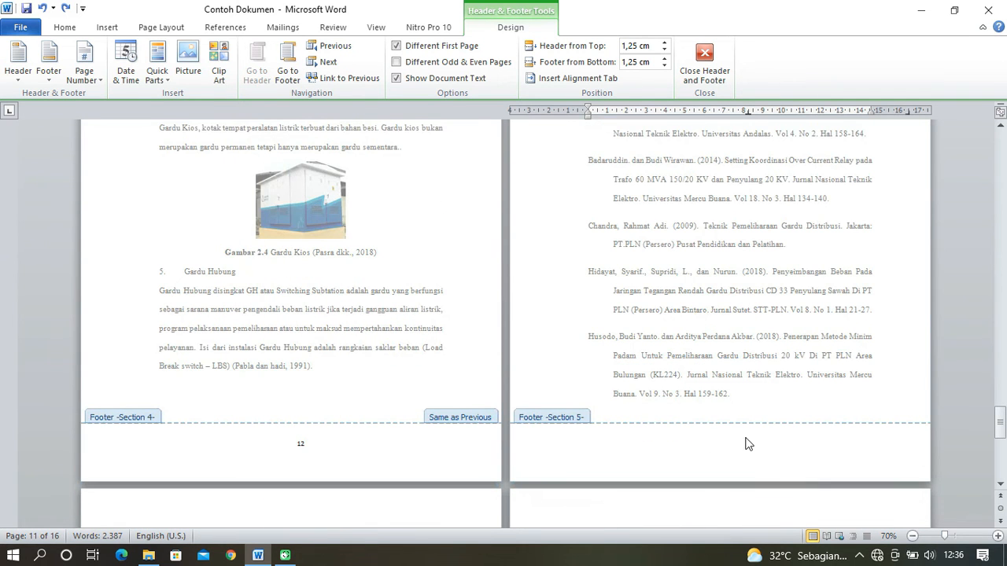
scroll(821, 200, "up", 6)
scroll(667, 247, "up", 2)
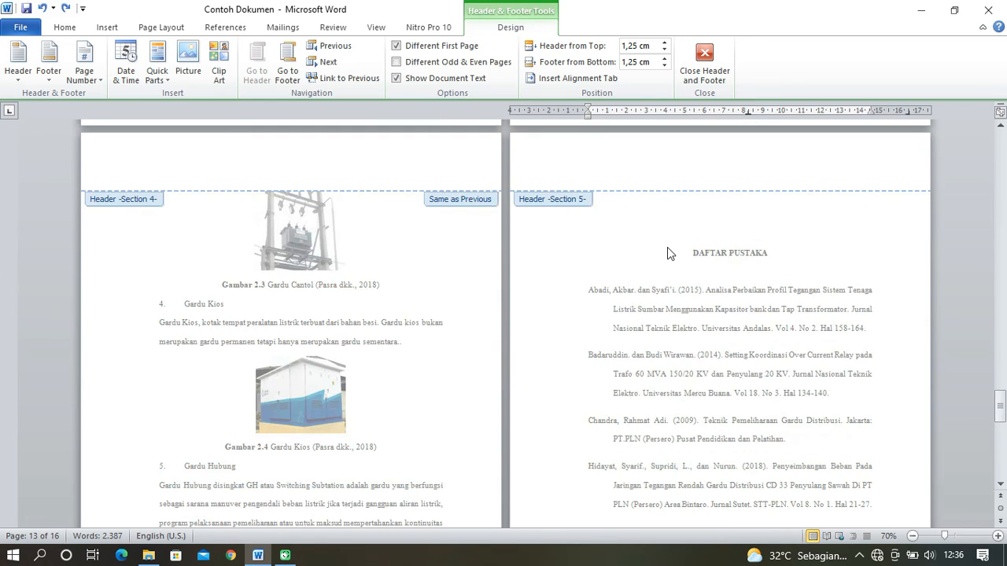
- Close header and footer editing and look over the DAFTAR PUSTAKA pages and the last TINJAUAN PUSTAKA pages
left_click(714, 72)
scroll(728, 196, "up", 1)
scroll(725, 221, "down", 3)
left_click_drag(999, 206, 998, 468)
scroll(786, 336, "up", 8)
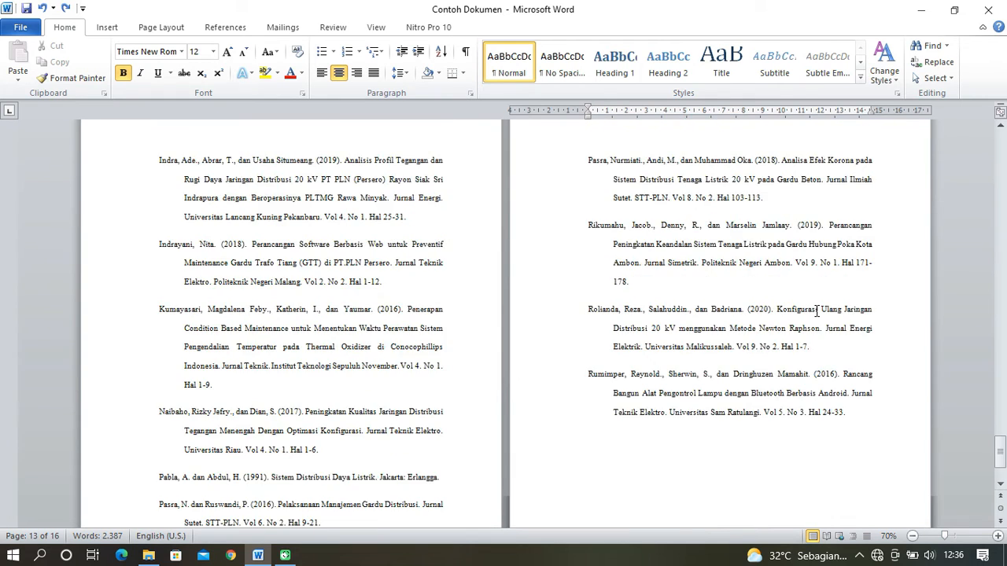
scroll(818, 313, "up", 12)
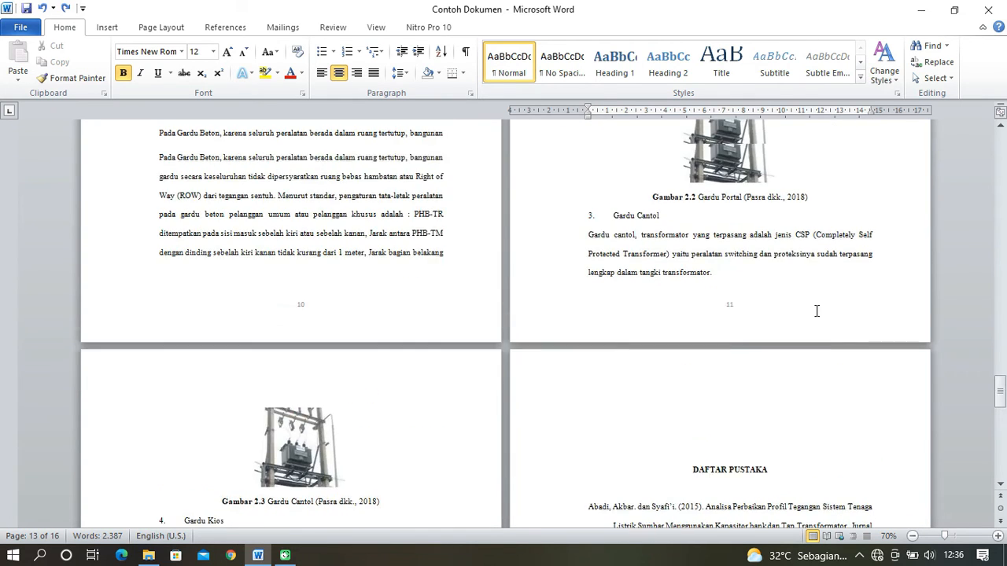
scroll(843, 320, "up", 10)
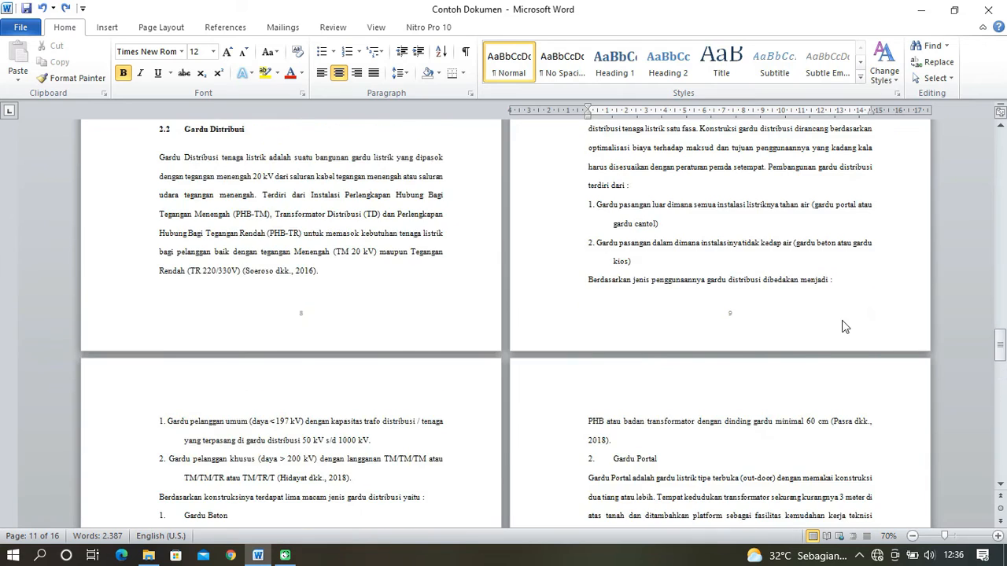
- Return to the start of the document and review the page numbering of the cover, KATA PENGANTAR and the first PENDAHULUAN page
left_click_drag(999, 338, 999, 142)
scroll(485, 317, "down", 7)
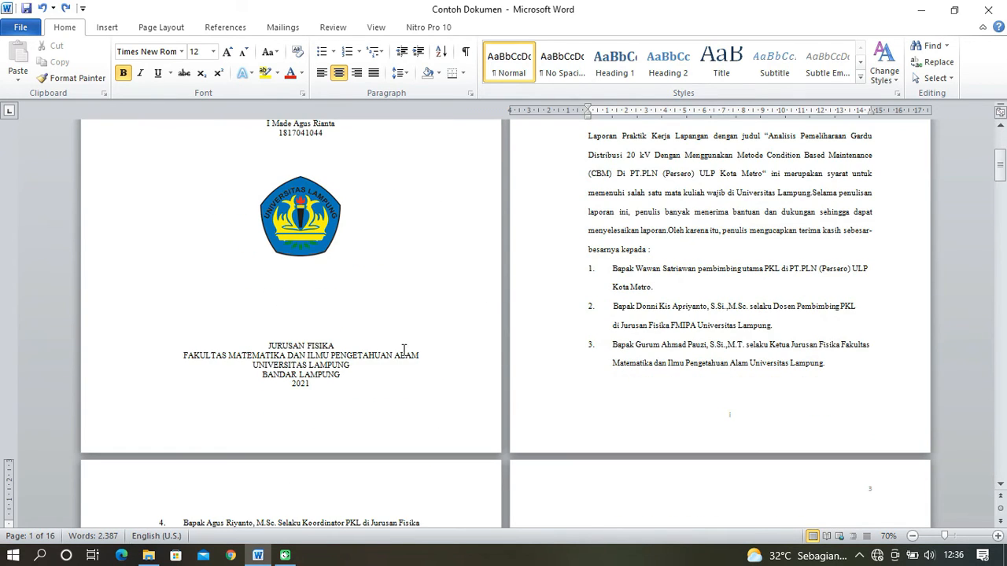
scroll(405, 340, "up", 5)
scroll(399, 329, "down", 3)
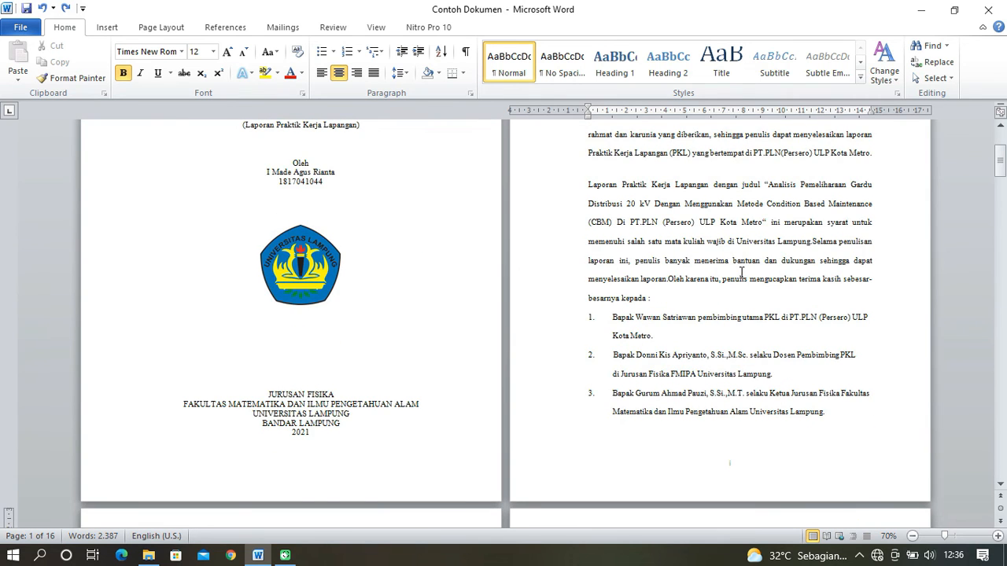
scroll(845, 305, "up", 3)
scroll(845, 305, "down", 5)
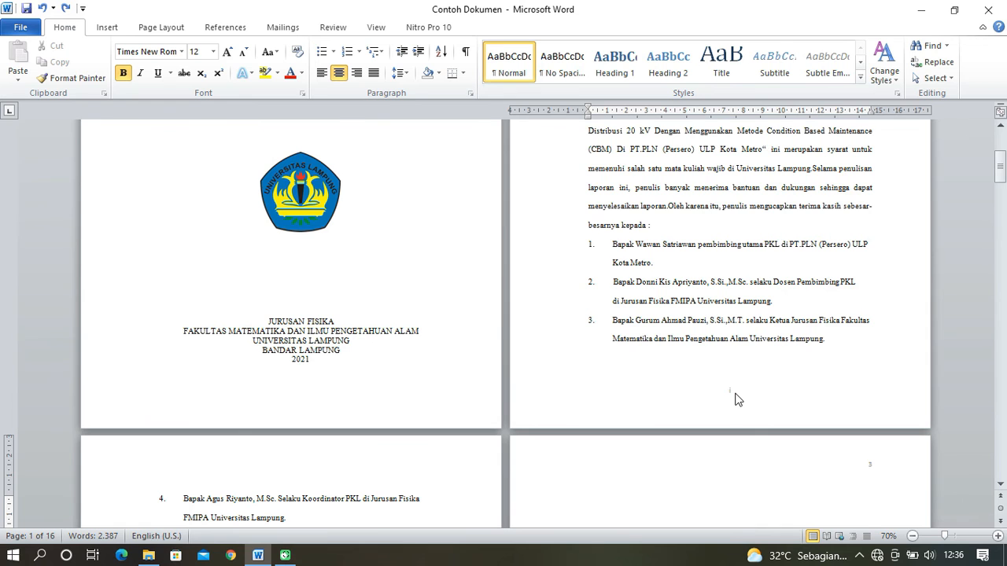
scroll(735, 398, "down", 5)
scroll(690, 253, "down", 9)
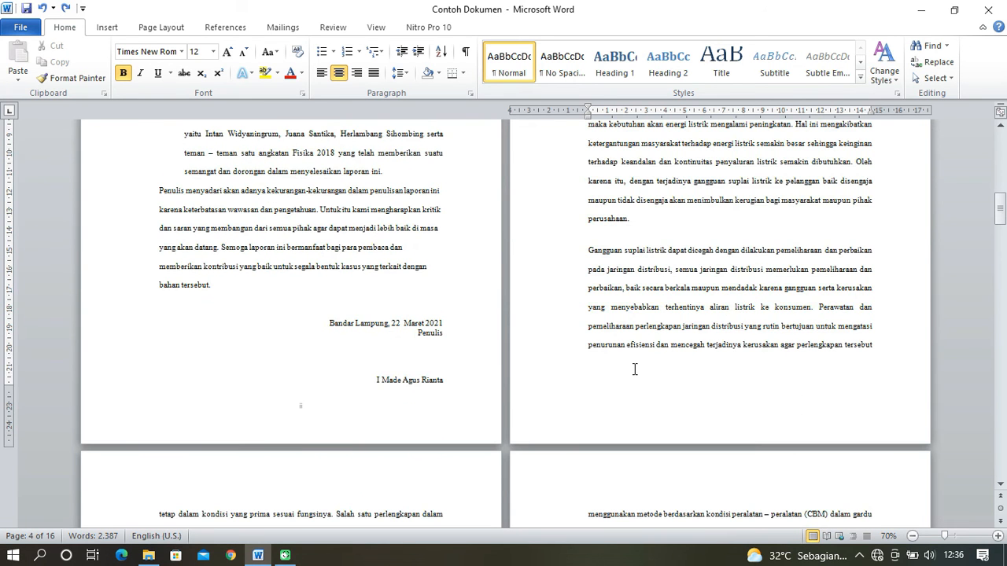
scroll(760, 353, "up", 5)
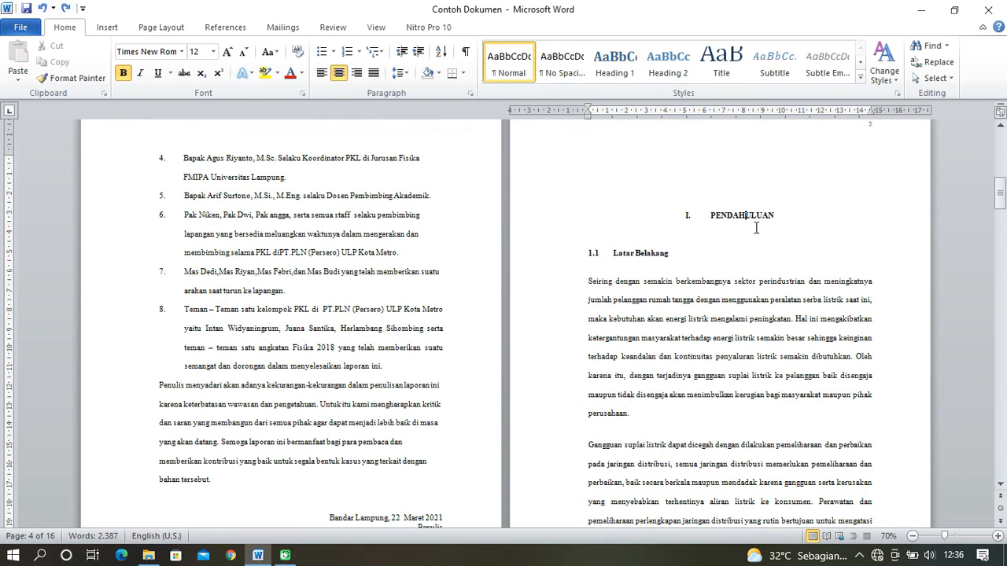
scroll(889, 208, "up", 1)
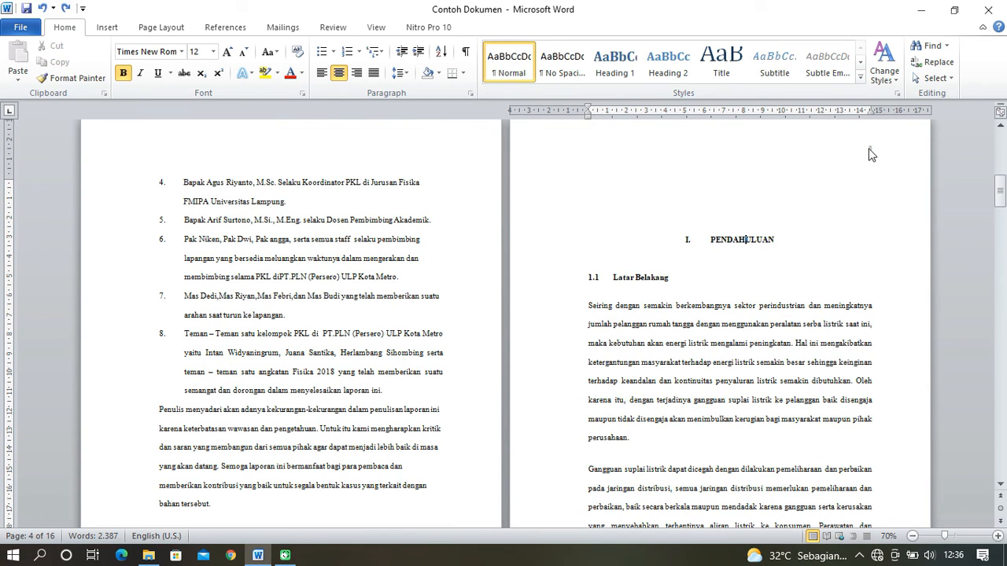
- Review the page numbers on the remaining PENDAHULUAN pages and at the top of the first TINJAUAN PUSTAKA page
scroll(795, 285, "down", 6)
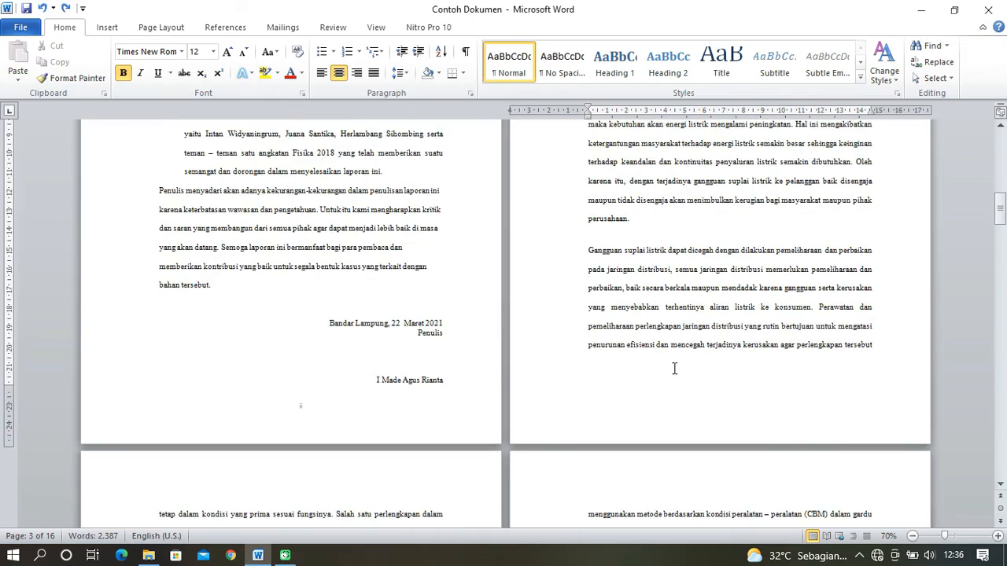
scroll(659, 362, "down", 7)
scroll(562, 359, "down", 3)
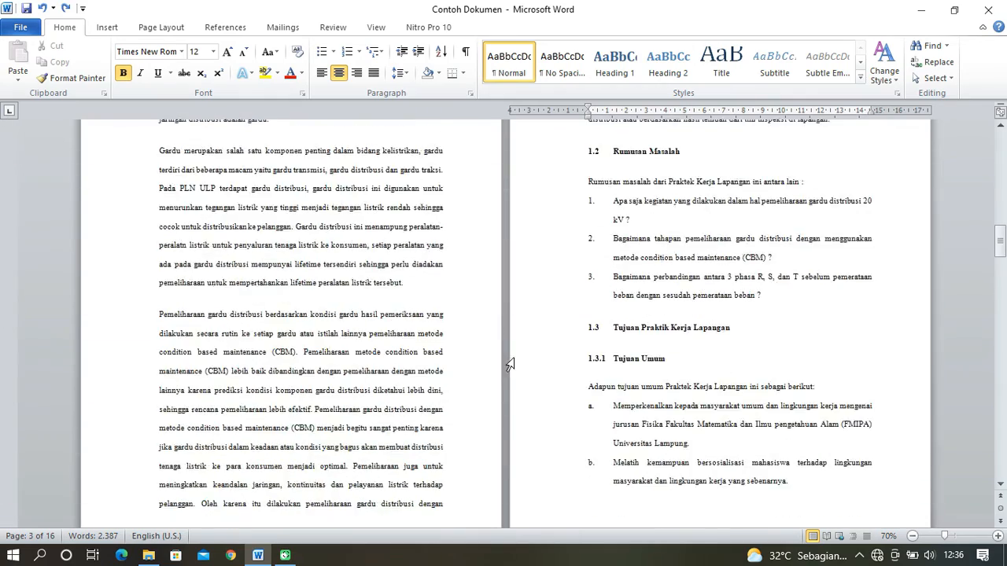
scroll(510, 365, "down", 1)
scroll(494, 371, "down", 2)
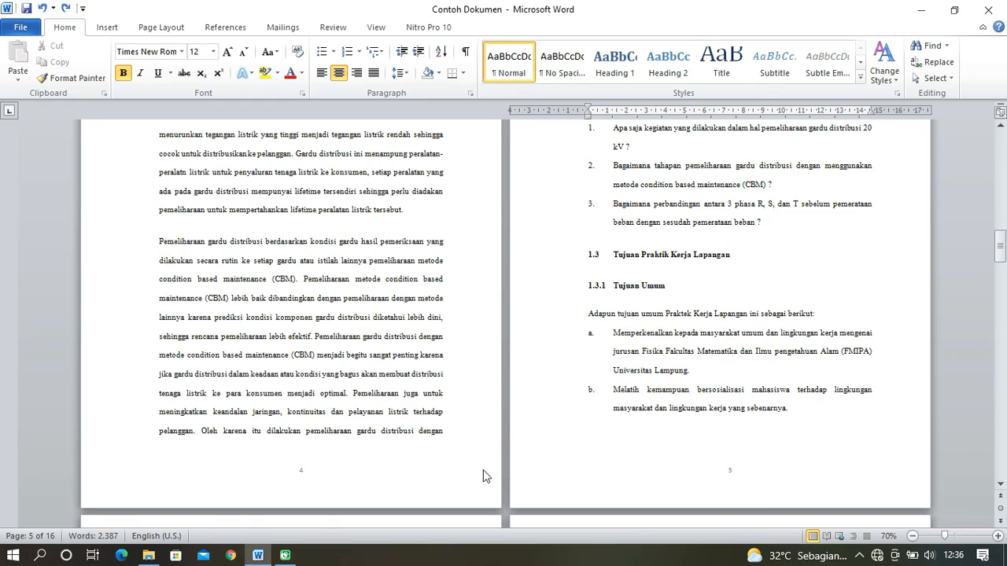
scroll(483, 469, "down", 12)
scroll(394, 456, "down", 4)
scroll(825, 393, "up", 7)
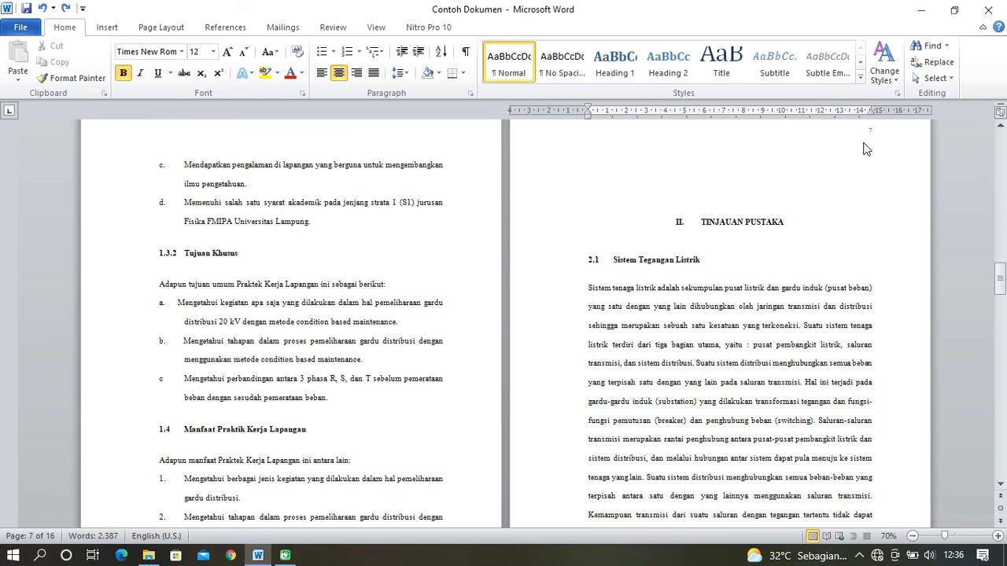
scroll(855, 166, "up", 1)
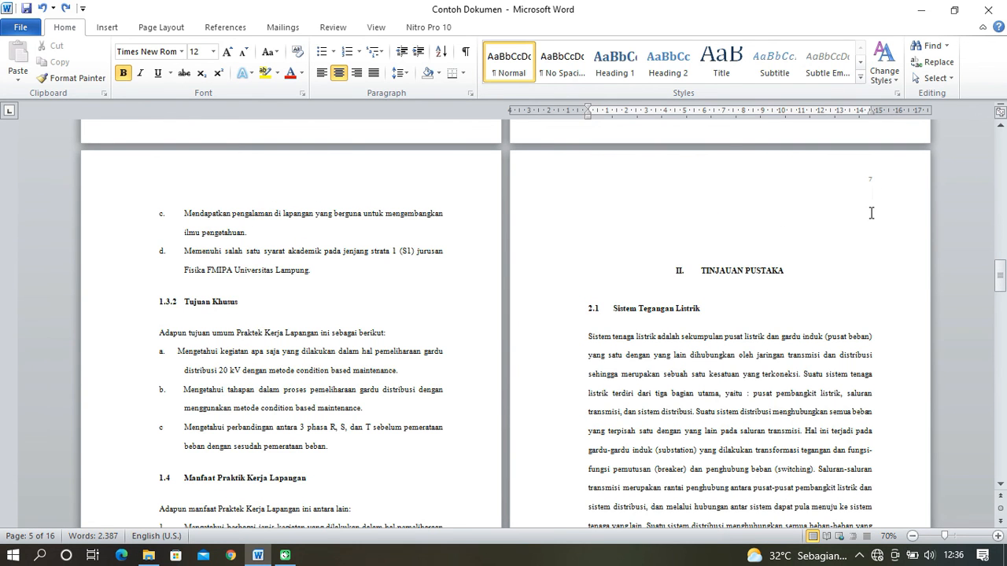
- Review the page numbers at the bottom of the following TINJAUAN PUSTAKA pages and check the start of DAFTAR PUSTAKA
scroll(495, 436, "down", 15)
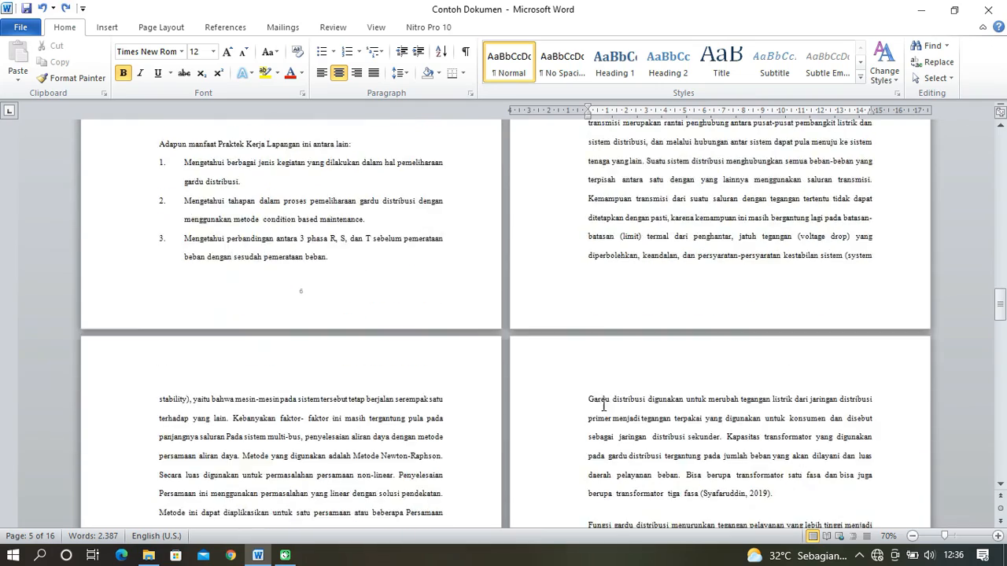
scroll(493, 436, "down", 3)
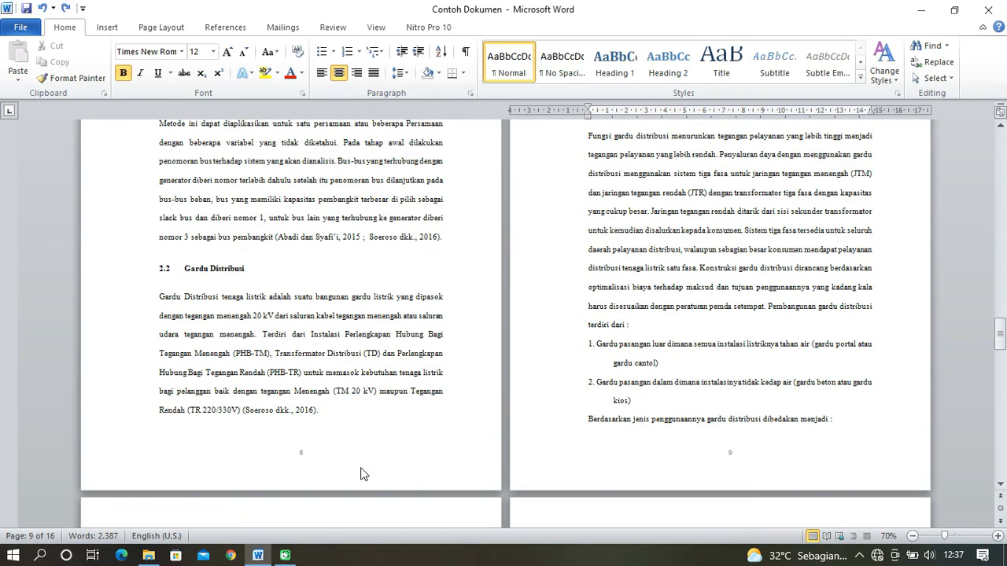
scroll(661, 404, "down", 4)
scroll(633, 402, "down", 3)
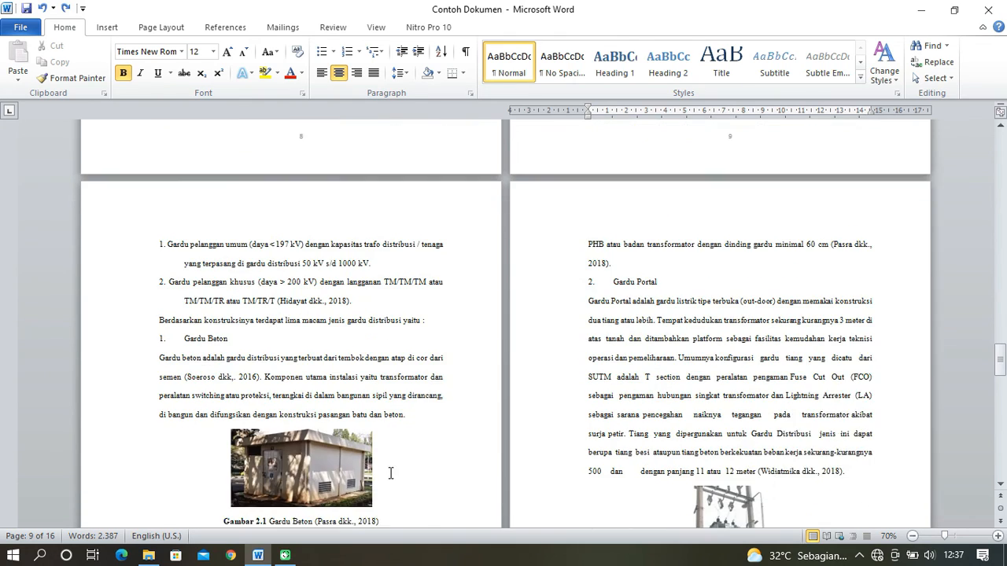
scroll(386, 479, "down", 3)
scroll(663, 454, "down", 8)
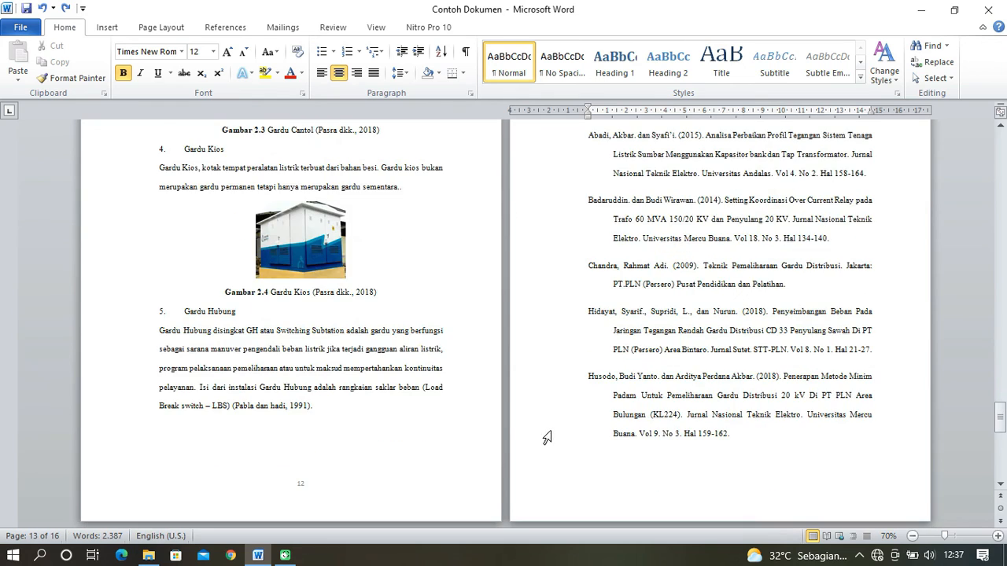
scroll(348, 459, "down", 1)
scroll(693, 409, "up", 2)
scroll(721, 423, "up", 4)
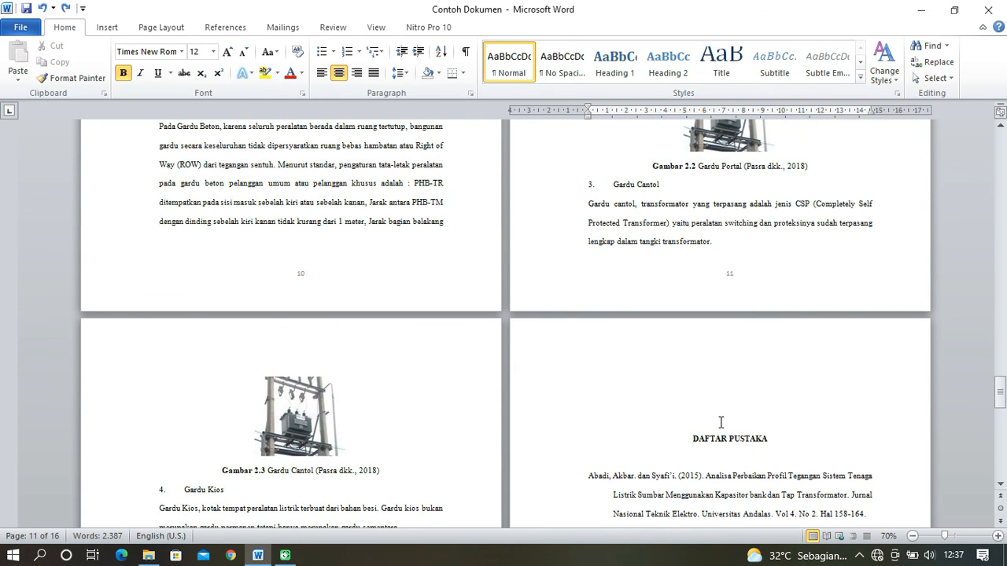
scroll(721, 423, "up", 3)
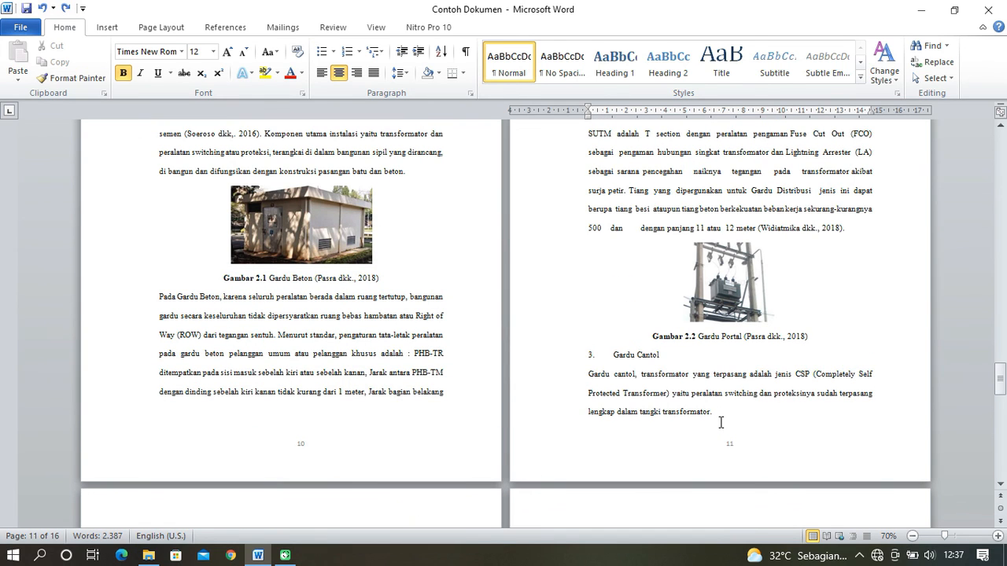